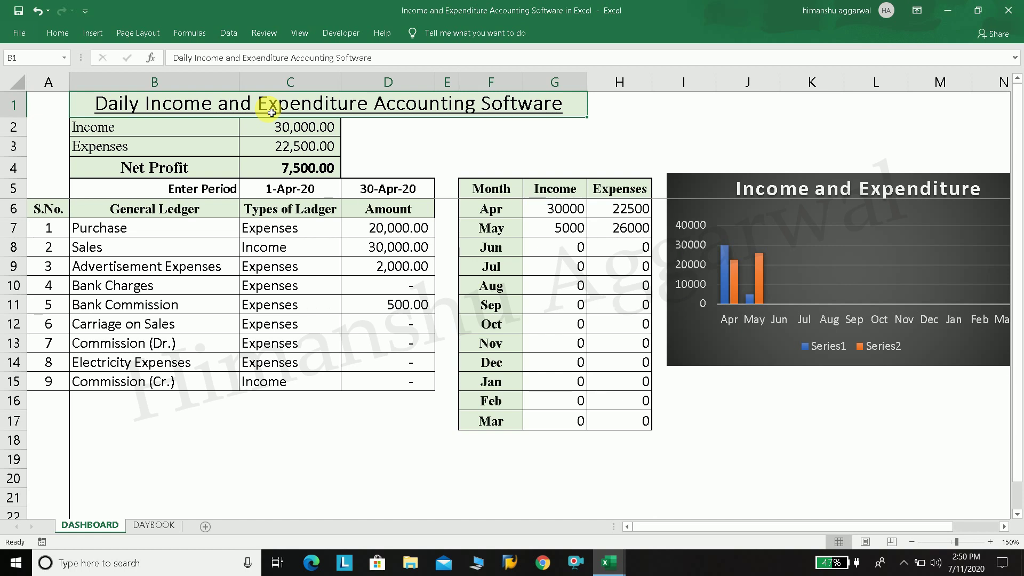
Look over the DAYBOOK transactions and return to the DASHBOARD sheet.
click(151, 530)
click(90, 525)
click(144, 528)
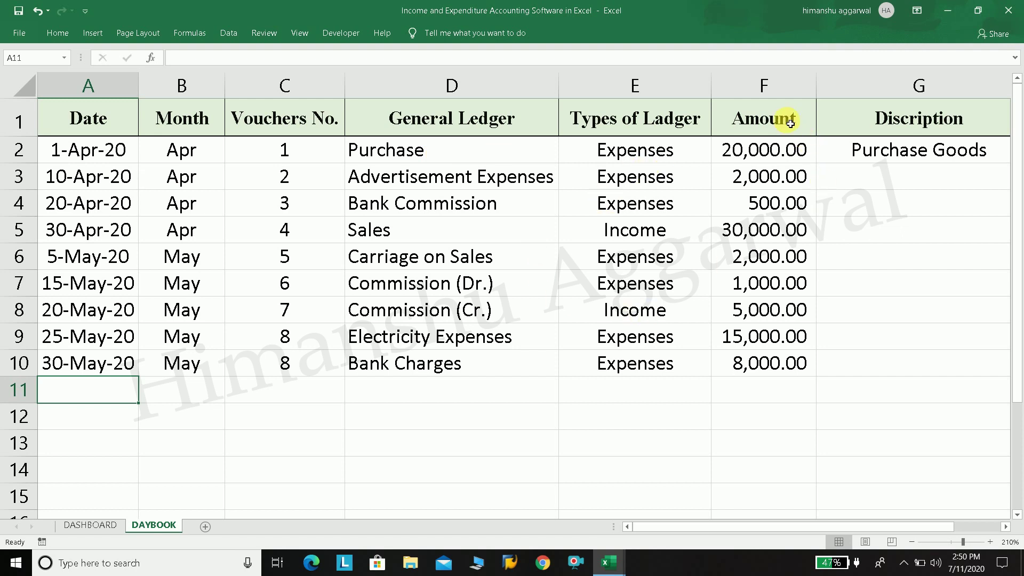
click(86, 525)
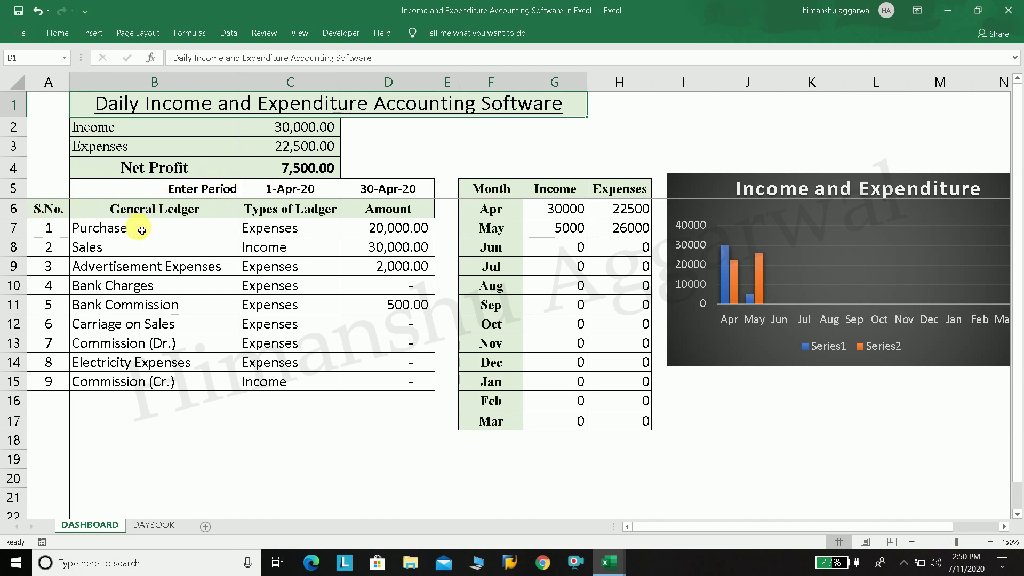
Review the General Ledger names and their types, such as Purchase, Sales and Bank Charges.
drag(142, 230, 147, 380)
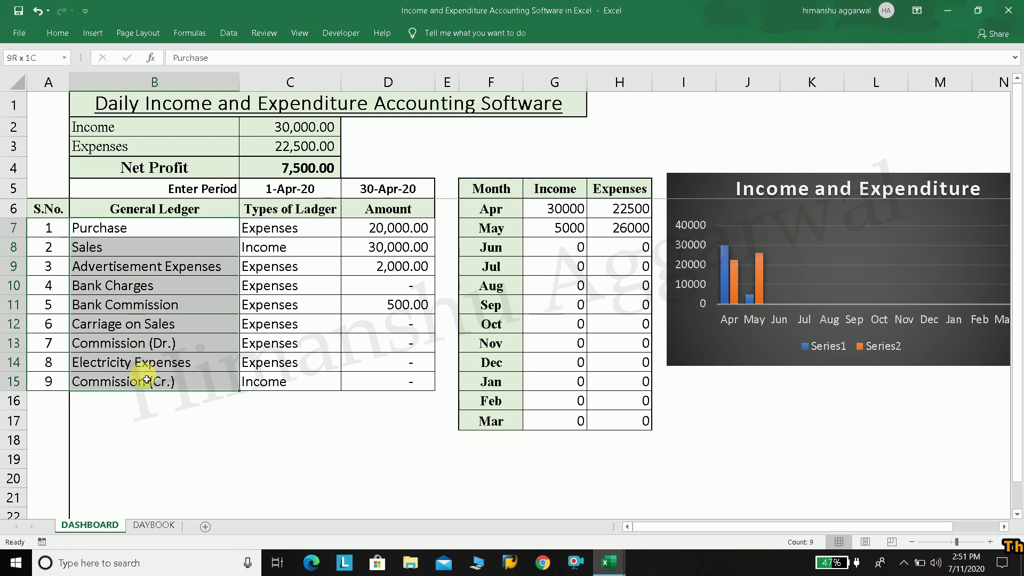
click(143, 232)
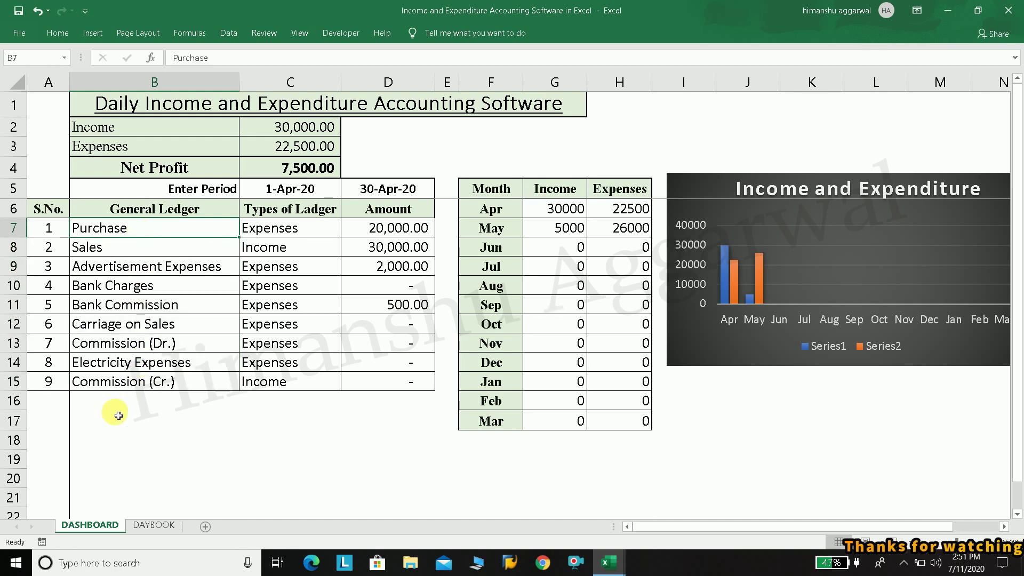
click(62, 403)
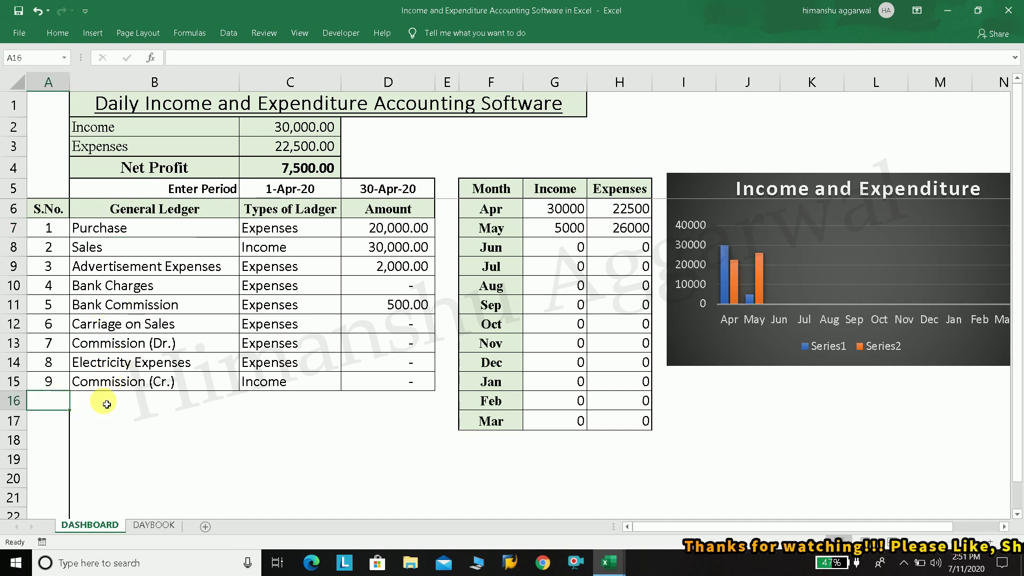
click(112, 433)
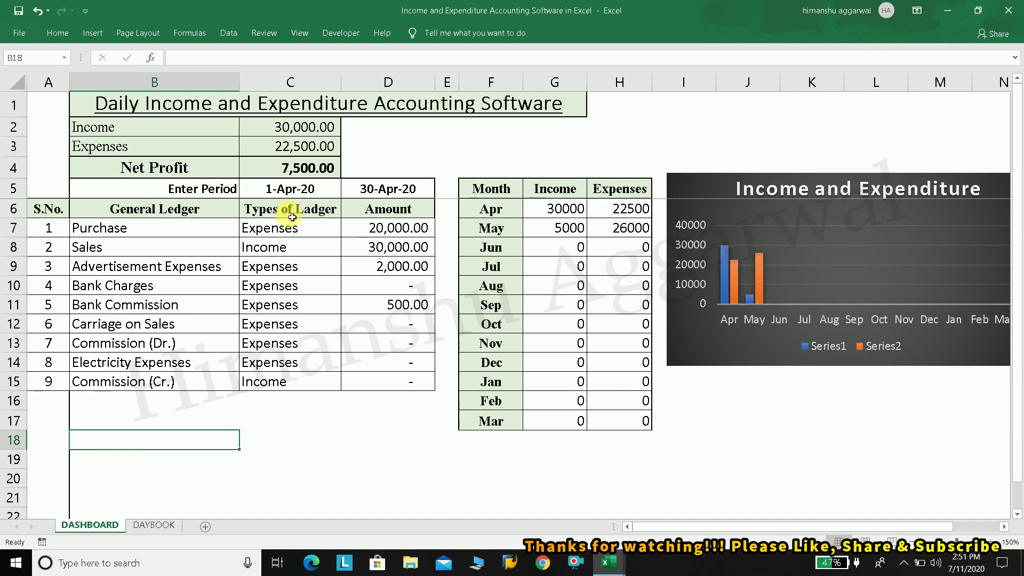
click(174, 231)
click(318, 229)
click(346, 231)
click(346, 234)
click(149, 250)
click(144, 288)
key(Down)
key(Down)
key(Down)
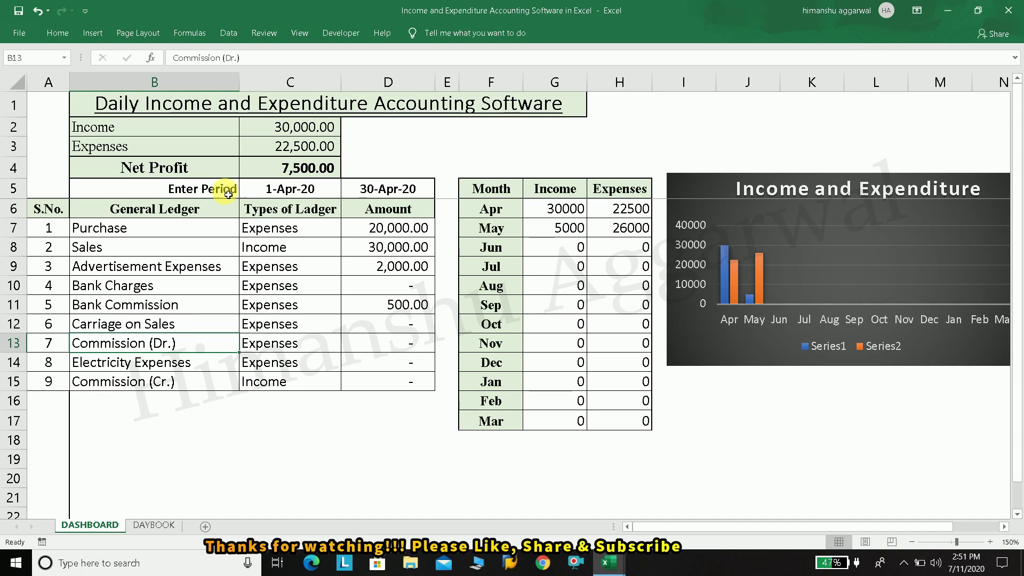
Set the dashboard period end date in D5 to 15-Apr-20.
click(277, 190)
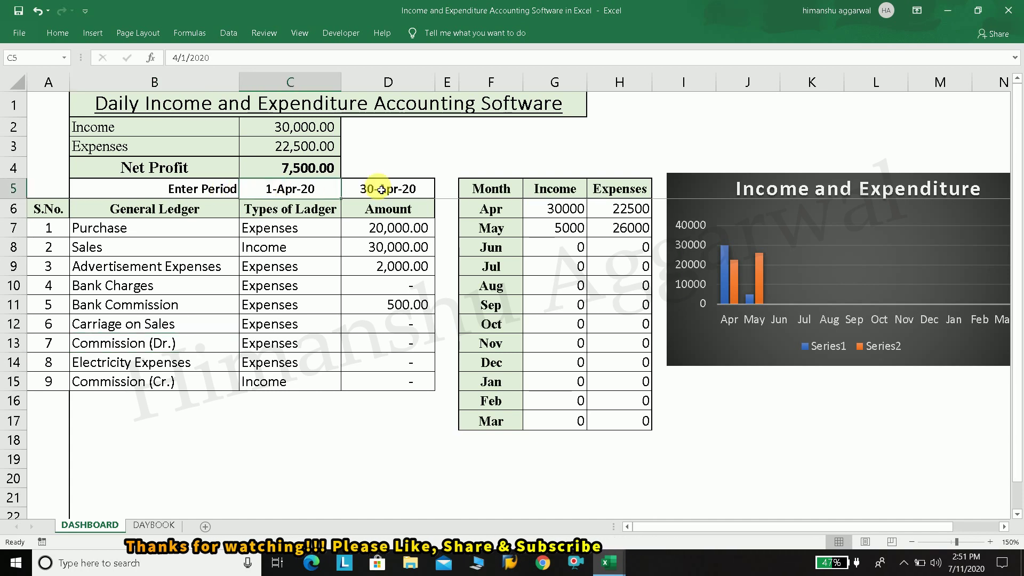
click(381, 190)
click(297, 187)
click(366, 195)
click(335, 193)
click(366, 191)
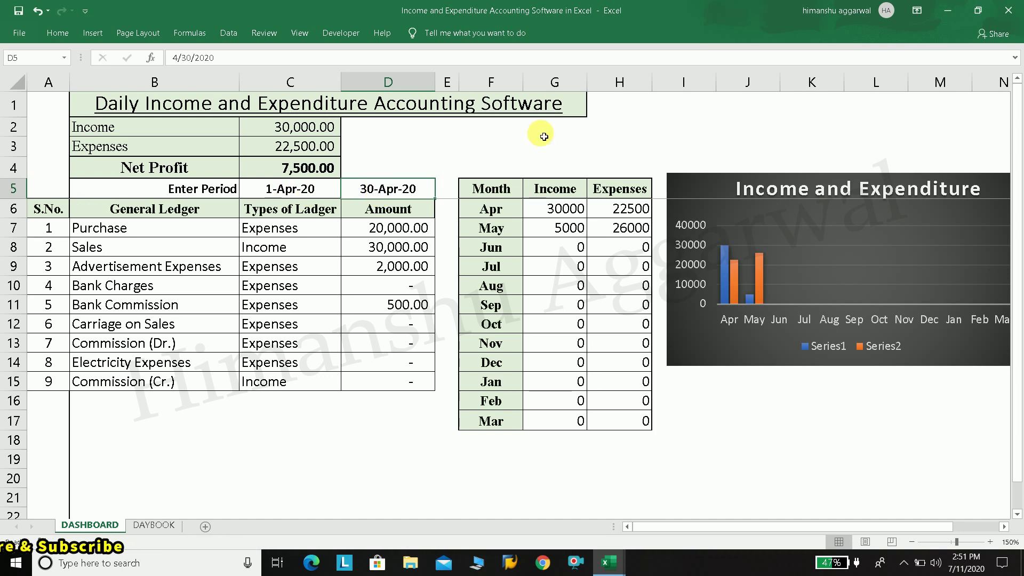
text(4/15)
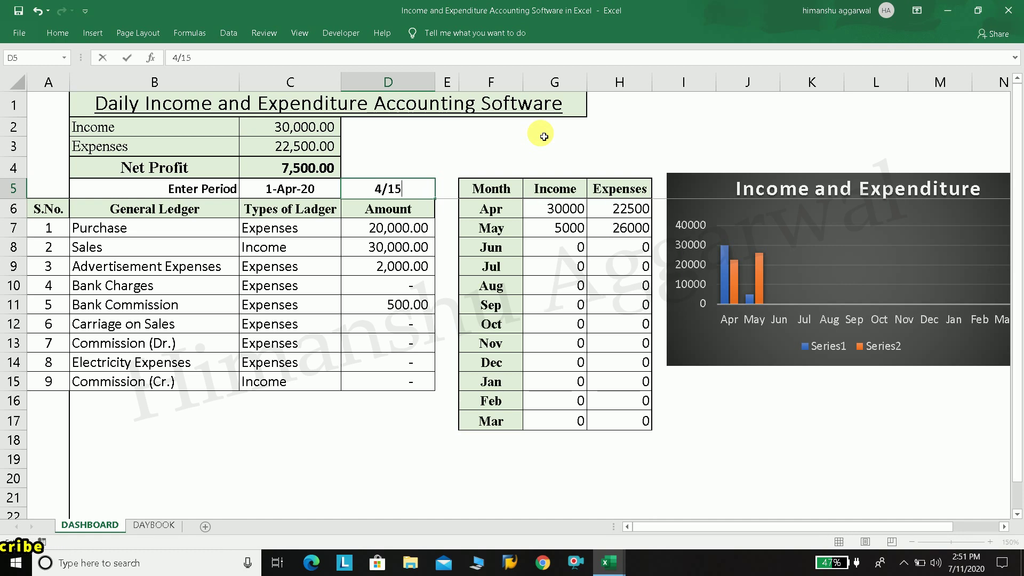
key(Return)
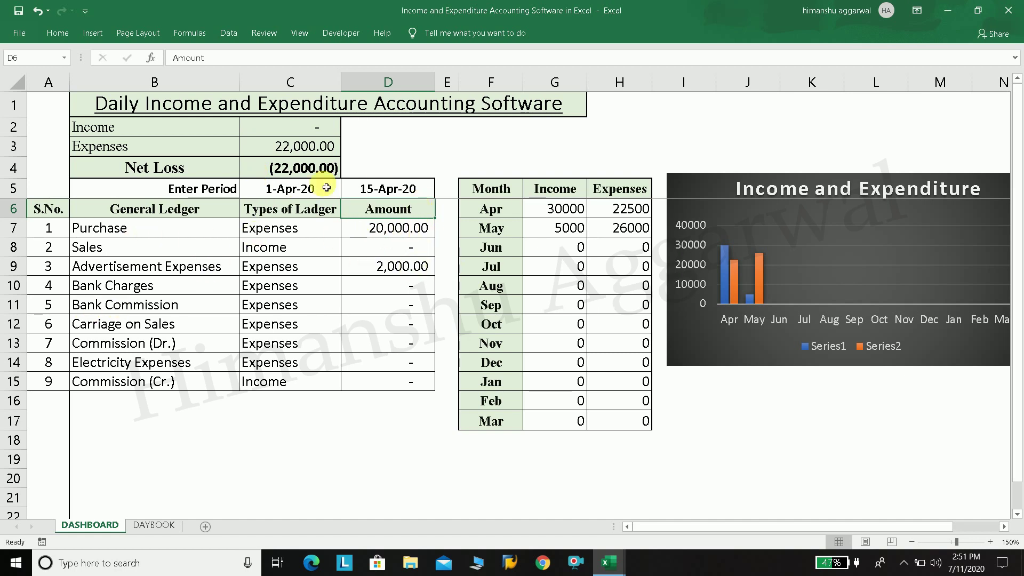
Move the period end to 20-Apr-20 and inspect the SUMIFS formula behind D11.
click(300, 170)
click(375, 192)
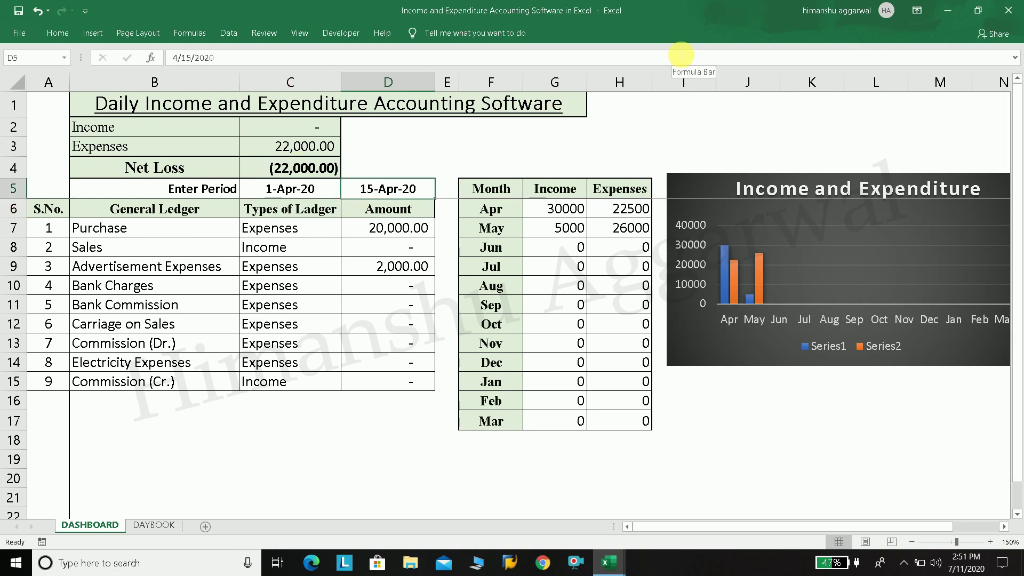
text(4/)
key(Return)
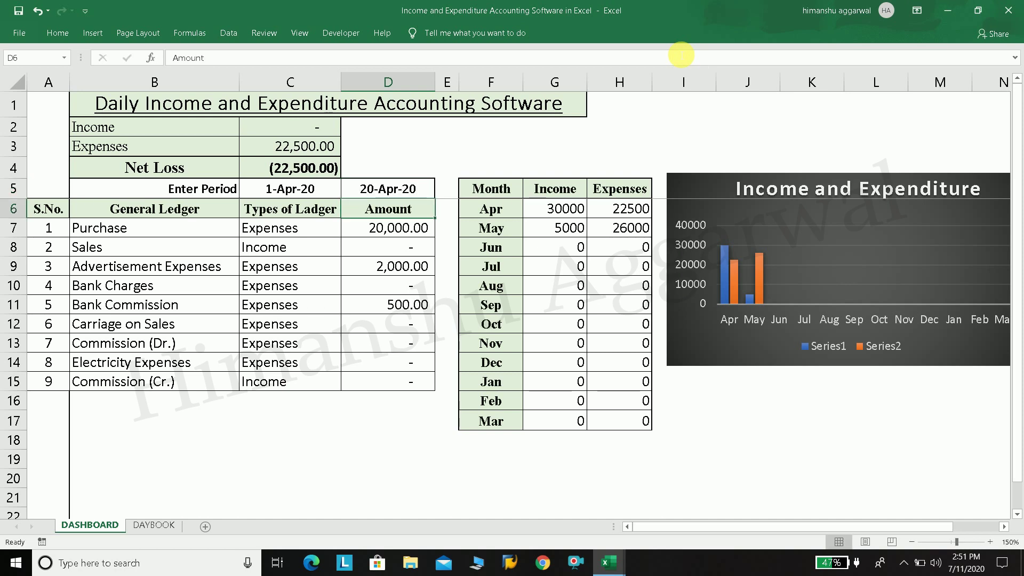
click(382, 305)
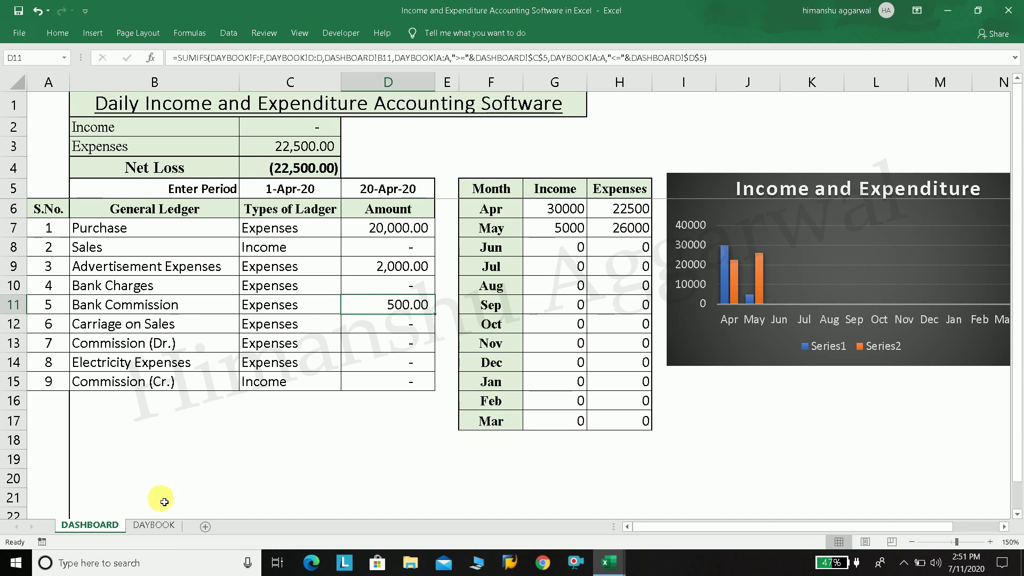
click(160, 528)
Check the DAYBOOK dates, then set D5 to 30-May-20 and inspect the Income total in C2.
mouse_move(75, 155)
mouse_down()
mouse_move(94, 352)
mouse_move(758, 366)
mouse_up()
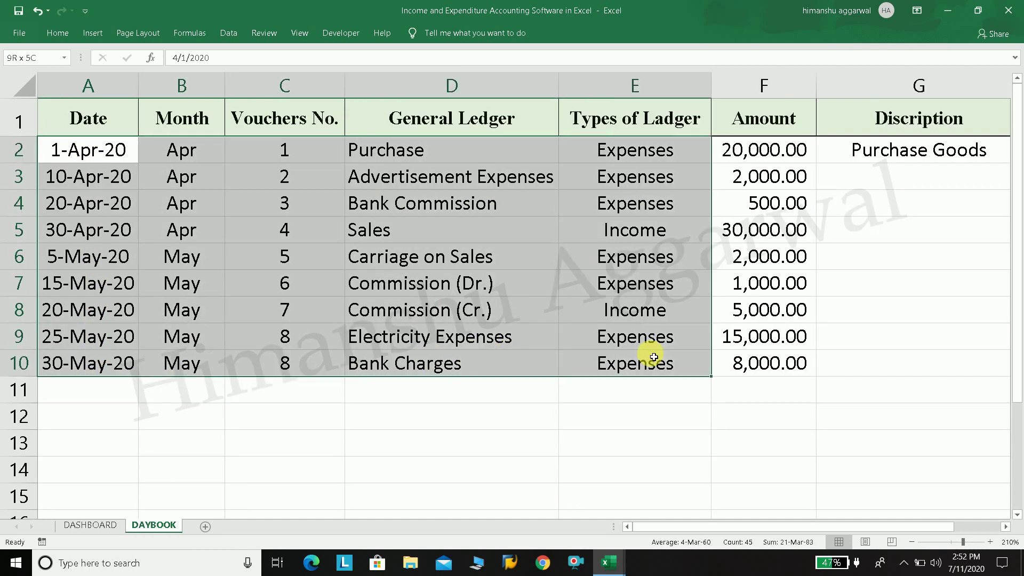
click(74, 257)
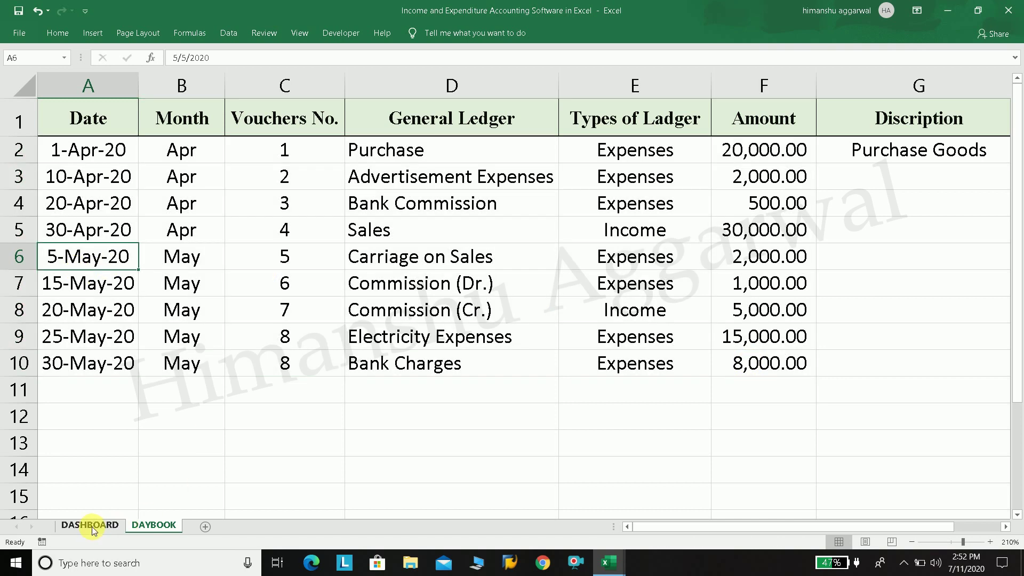
click(89, 525)
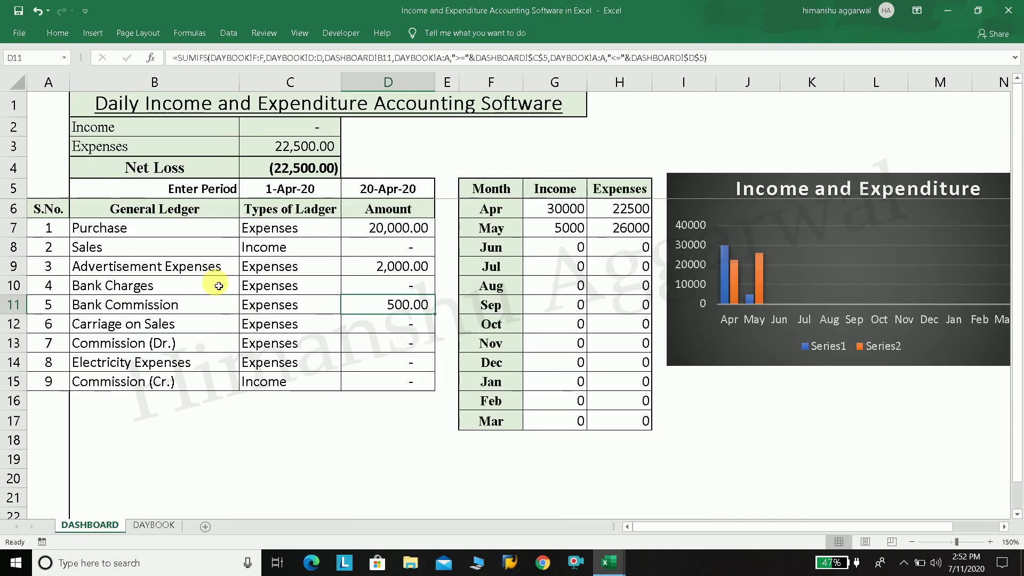
click(378, 191)
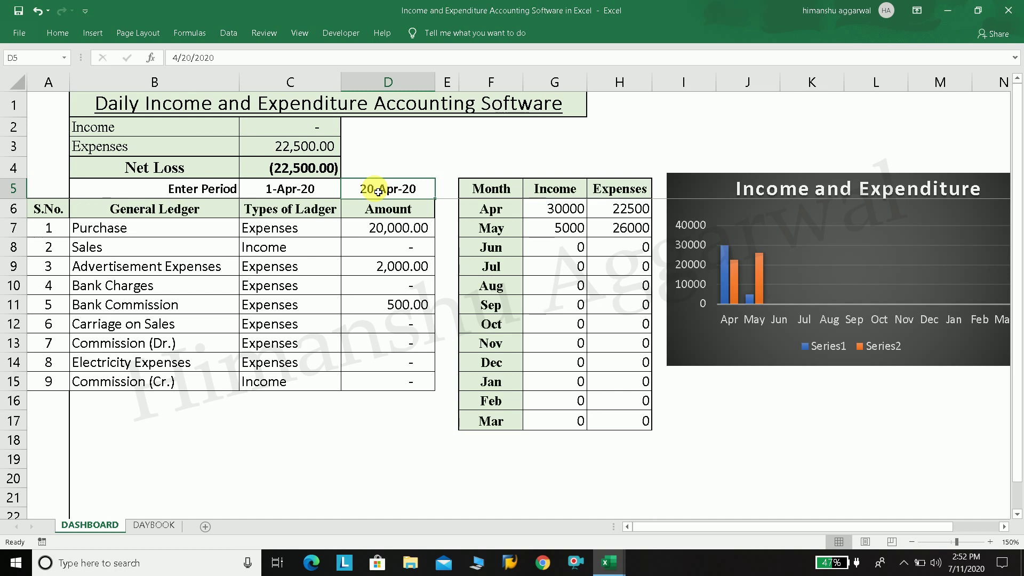
text(5)
text(0)
key(Return)
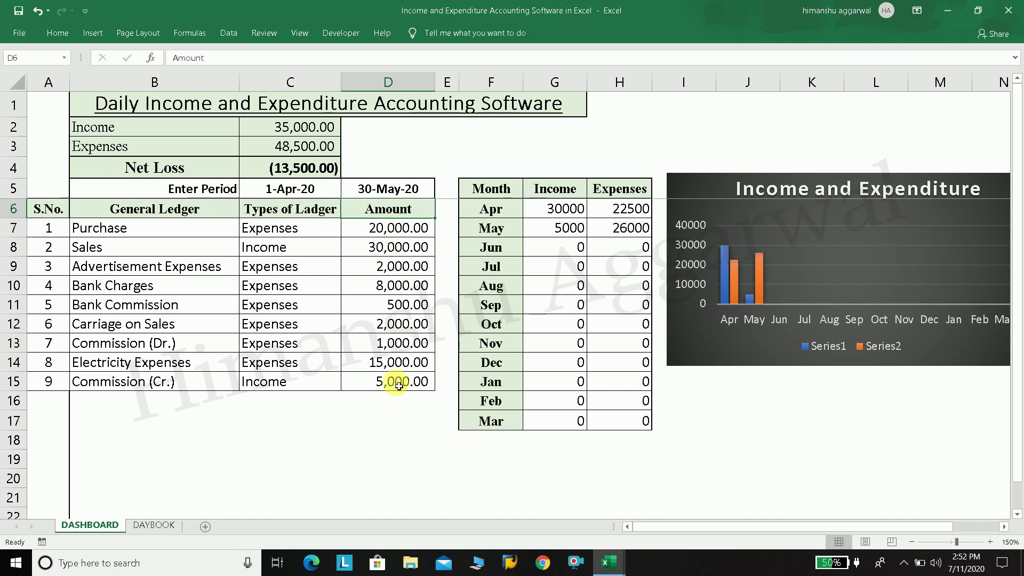
click(296, 190)
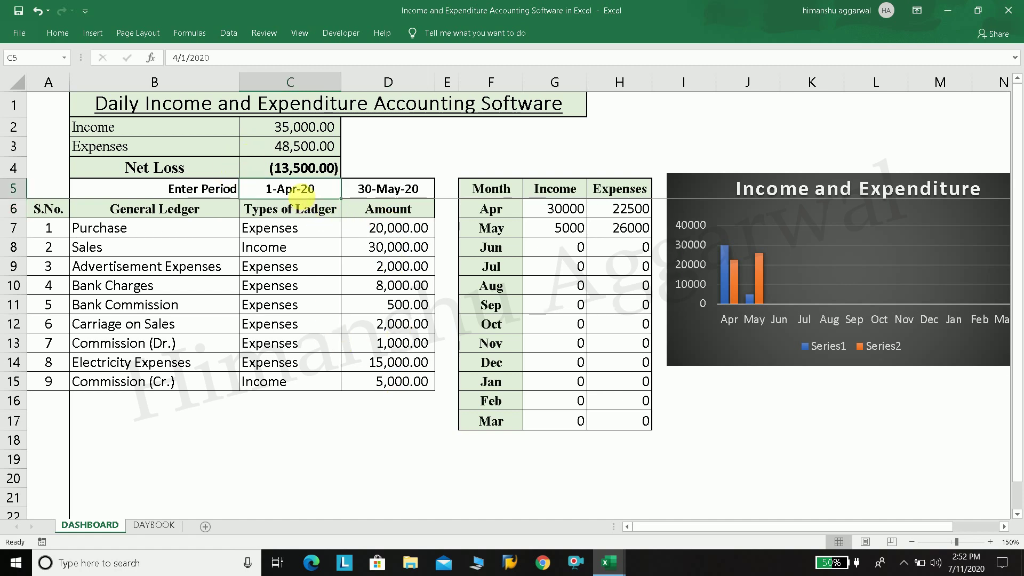
click(363, 193)
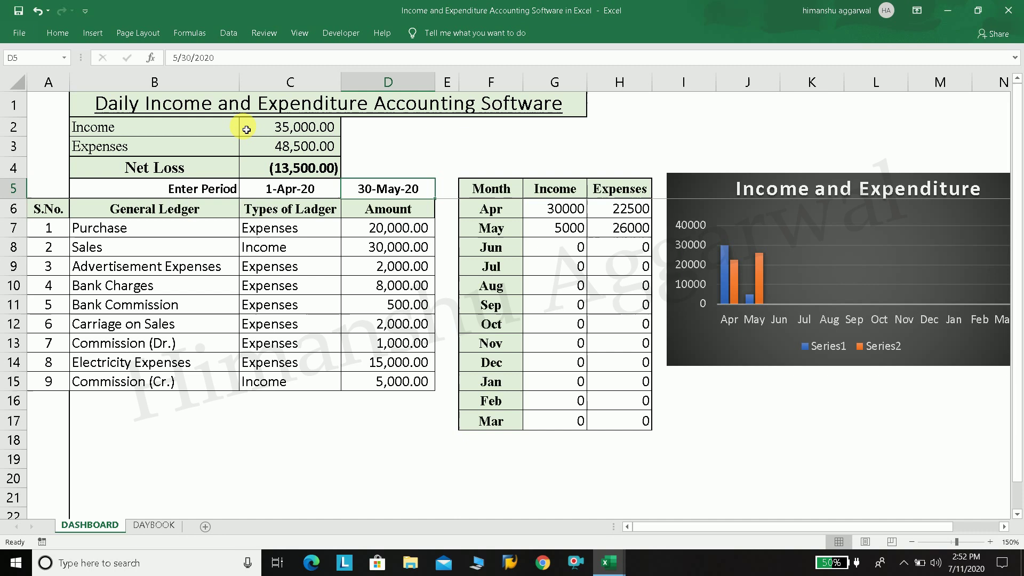
click(267, 130)
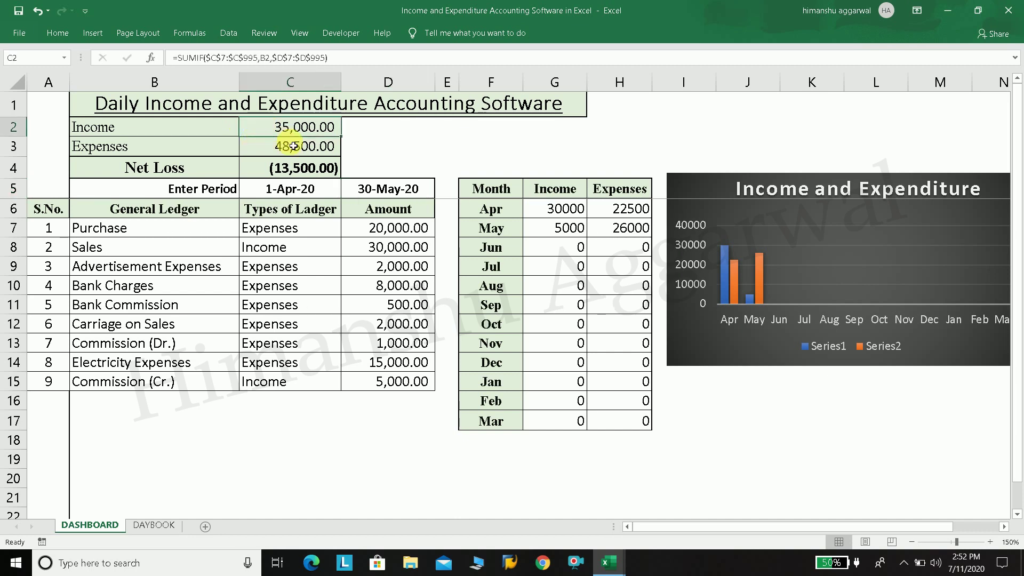
click(316, 173)
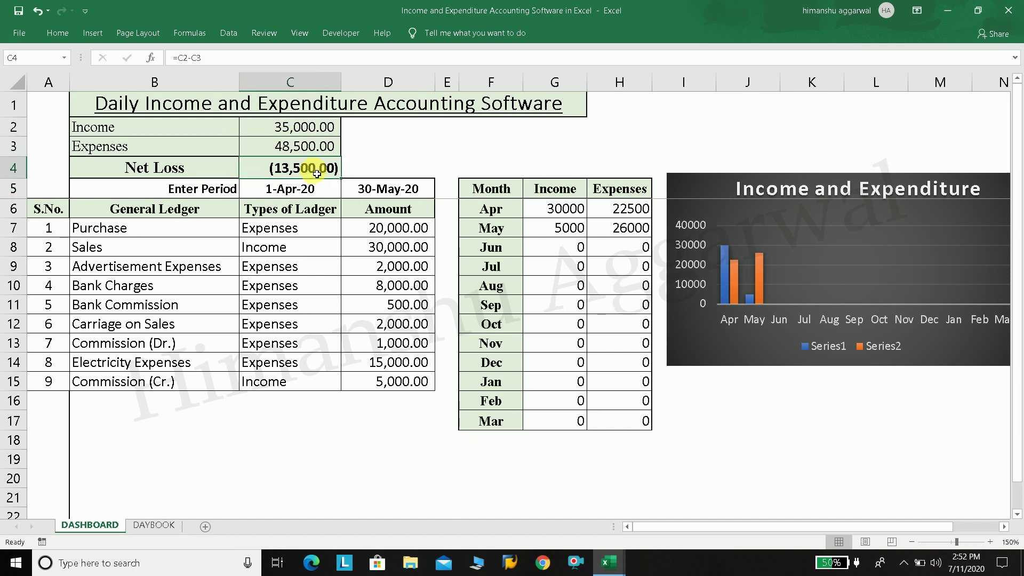
click(163, 526)
click(100, 525)
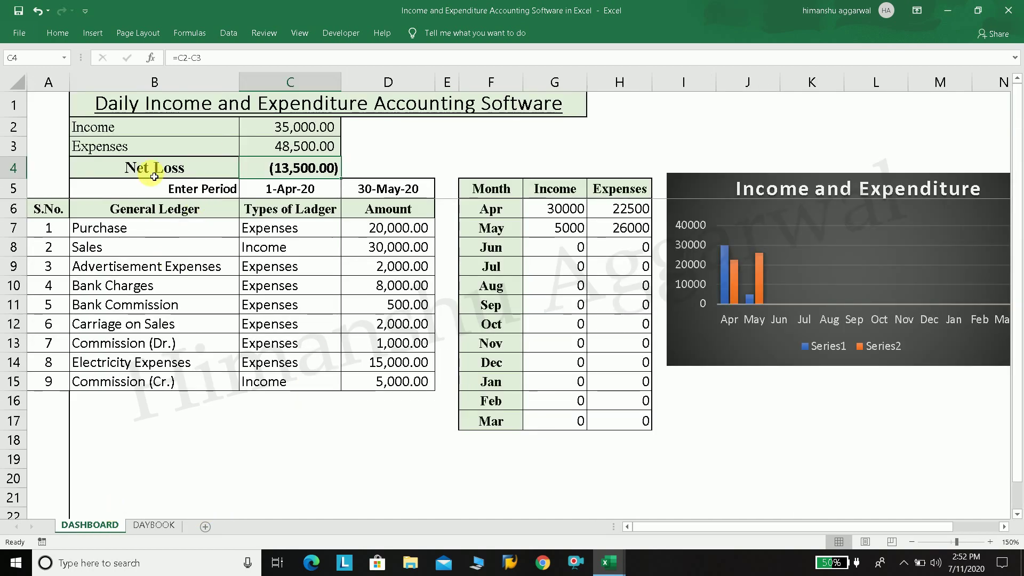
click(220, 165)
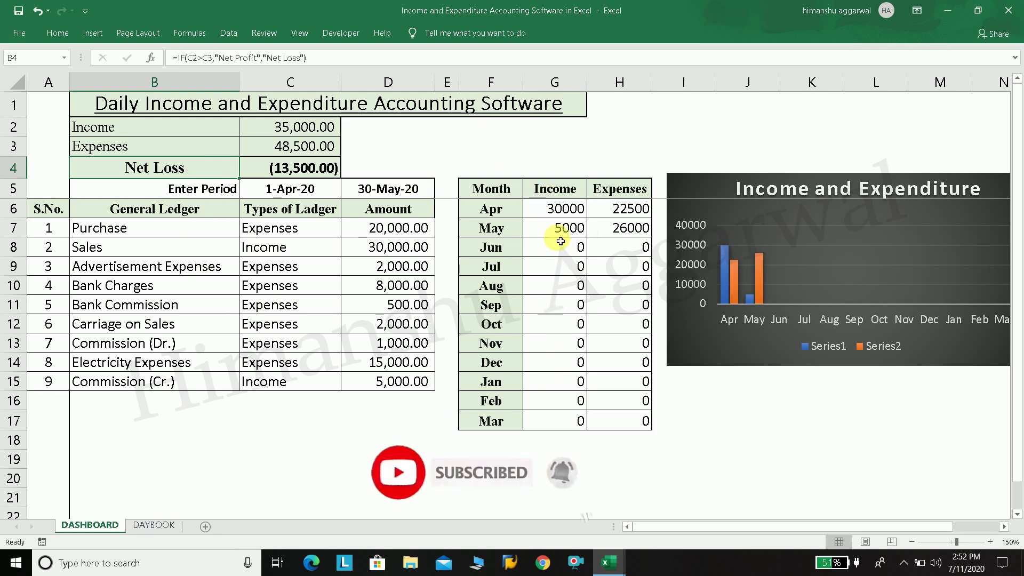
drag(504, 193, 630, 419)
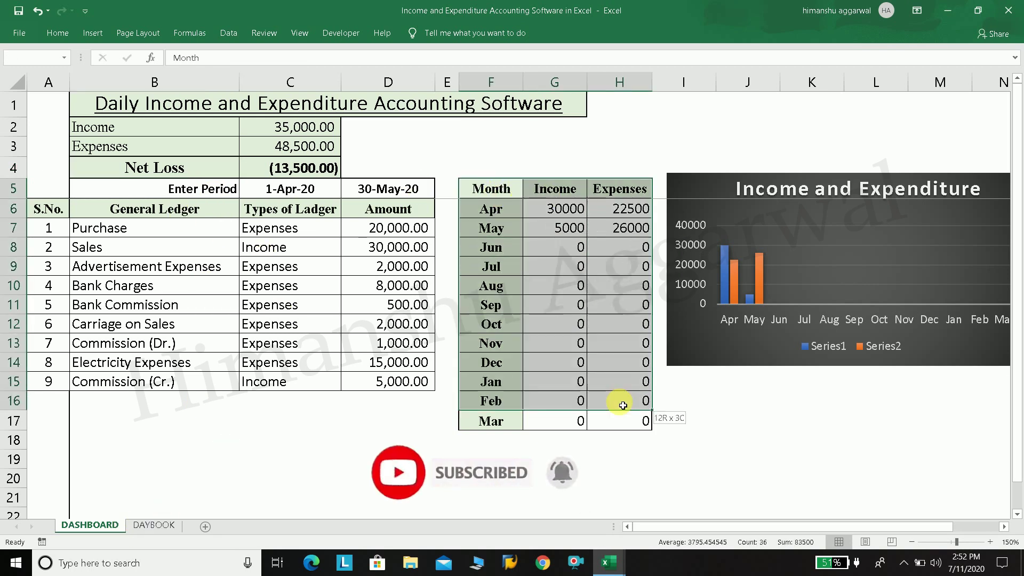
click(501, 229)
click(494, 210)
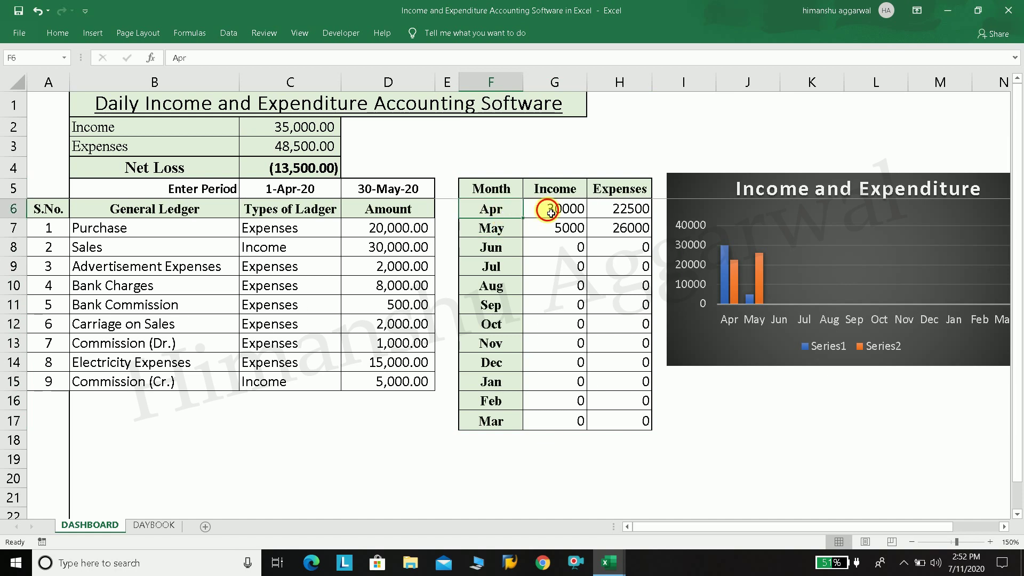
click(574, 211)
click(609, 215)
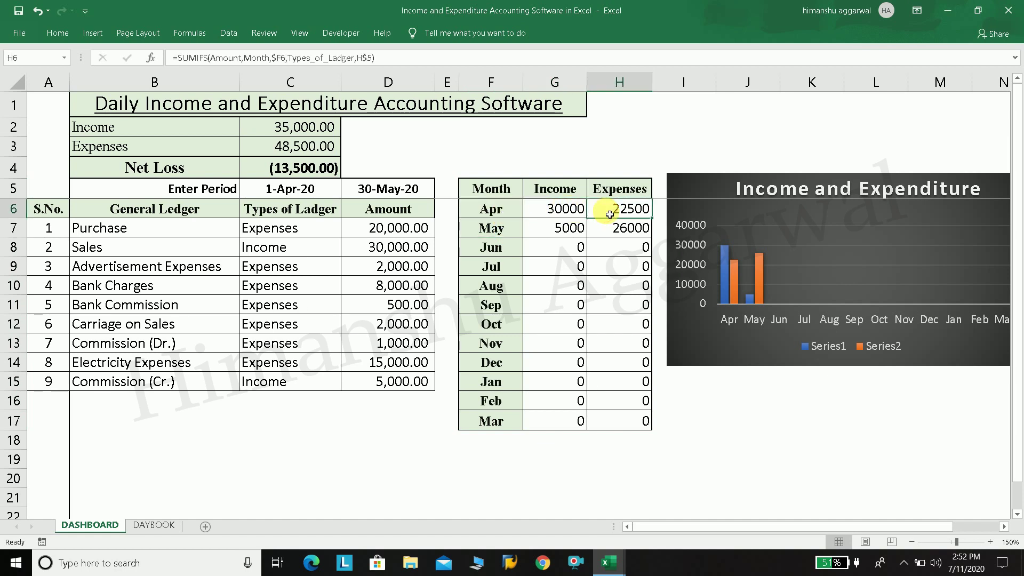
click(514, 229)
click(560, 236)
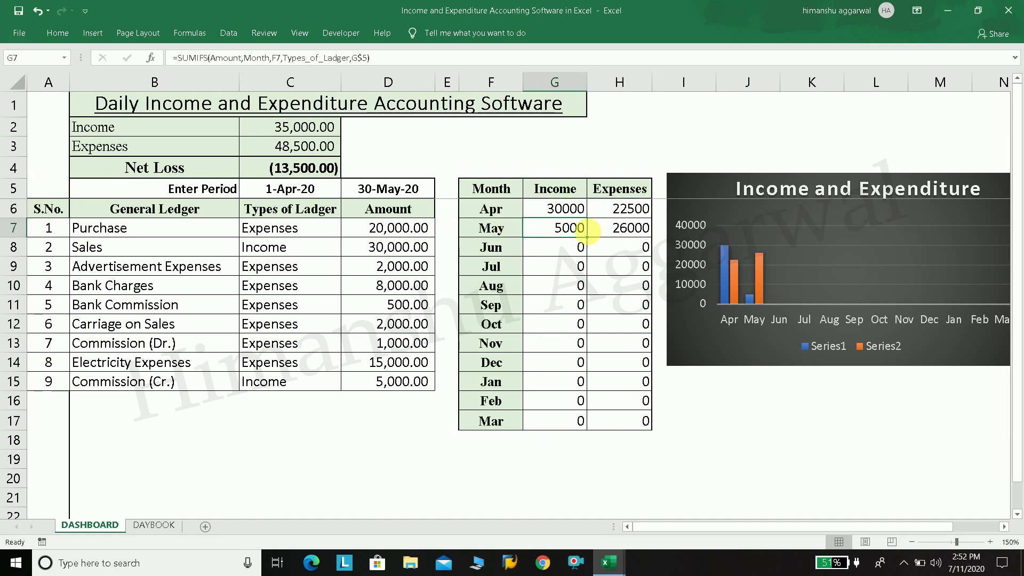
click(603, 231)
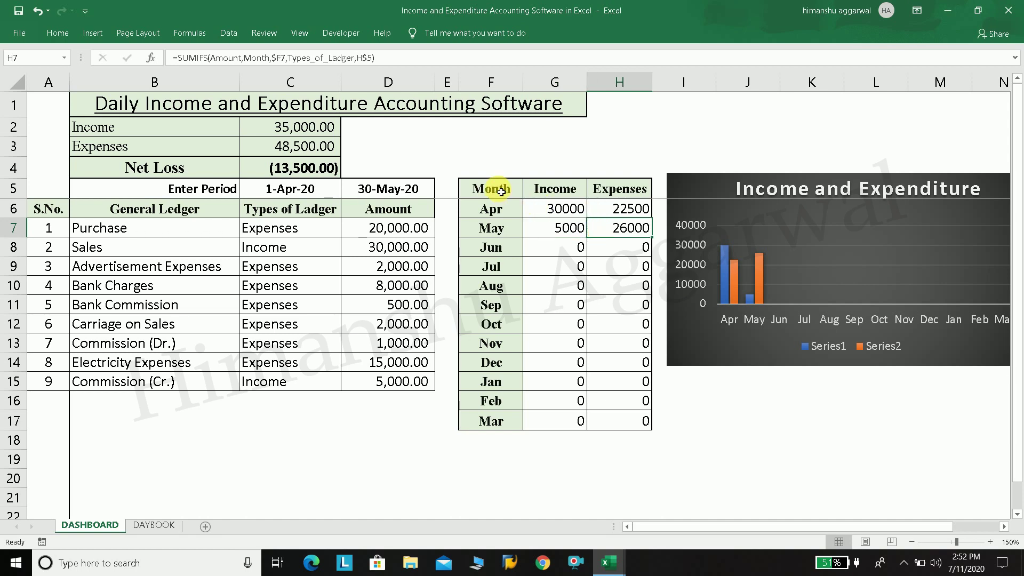
drag(501, 192, 617, 399)
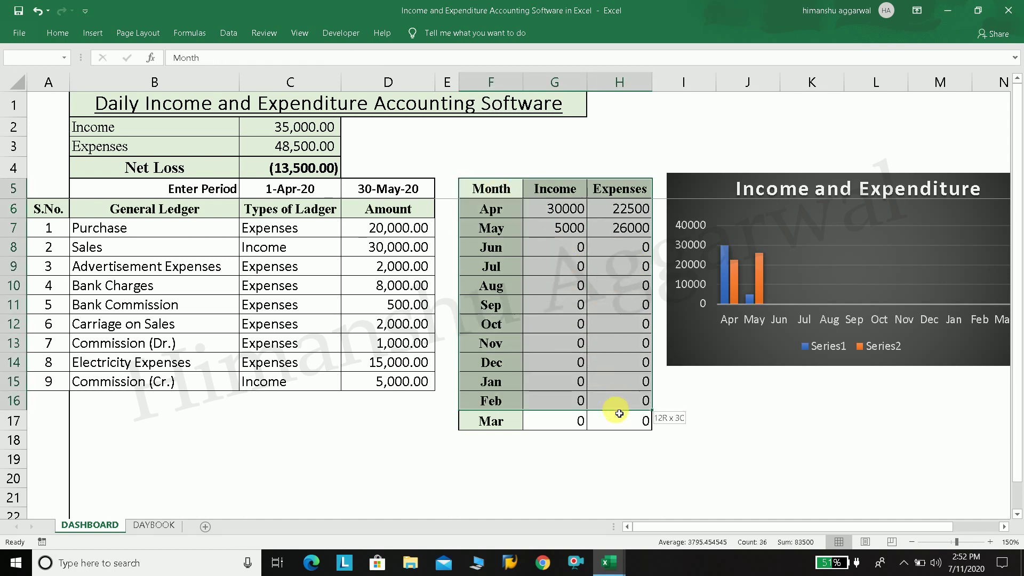
click(579, 320)
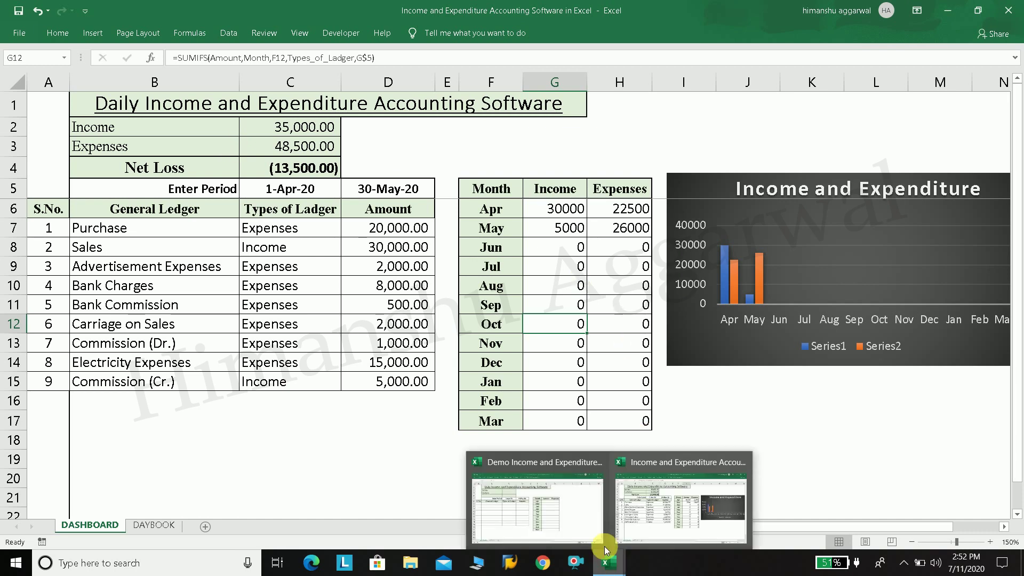
mouse_move(606, 562)
click(581, 513)
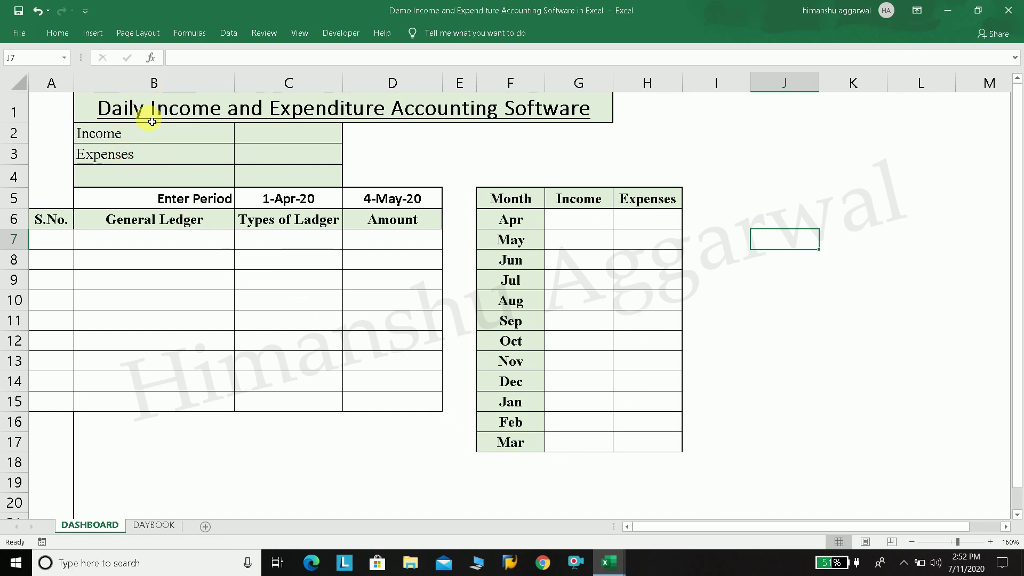
click(155, 525)
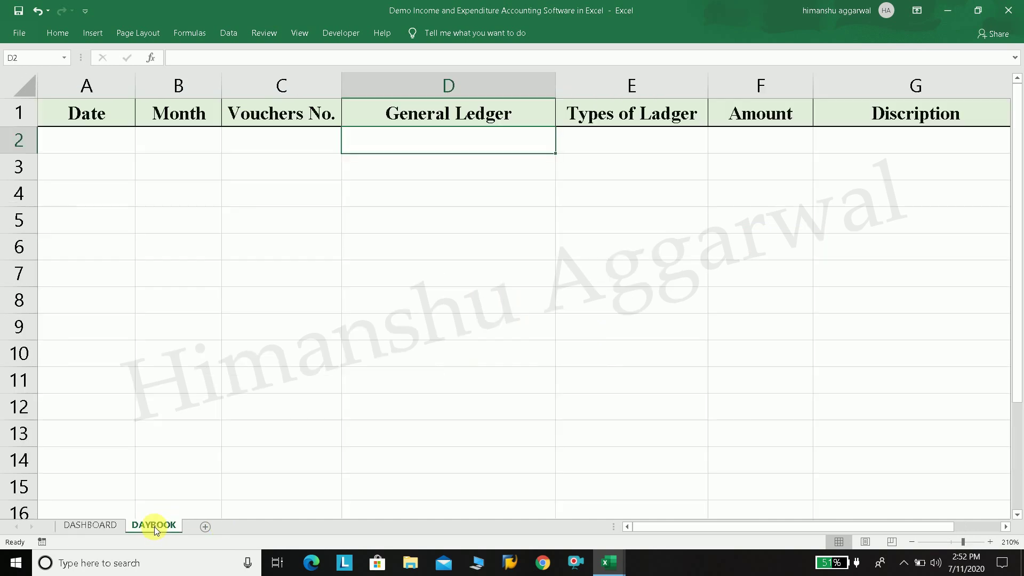
click(82, 525)
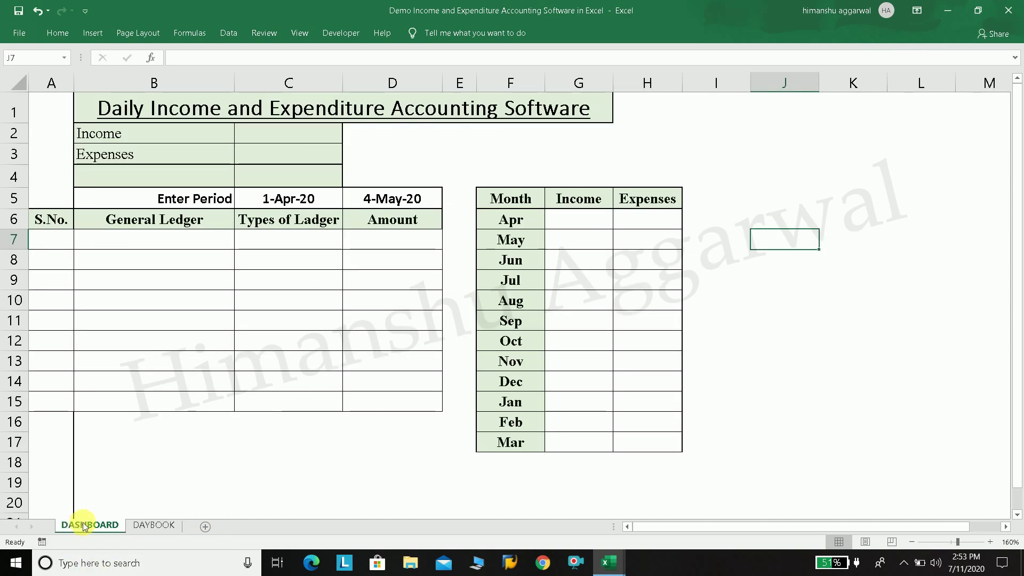
click(748, 346)
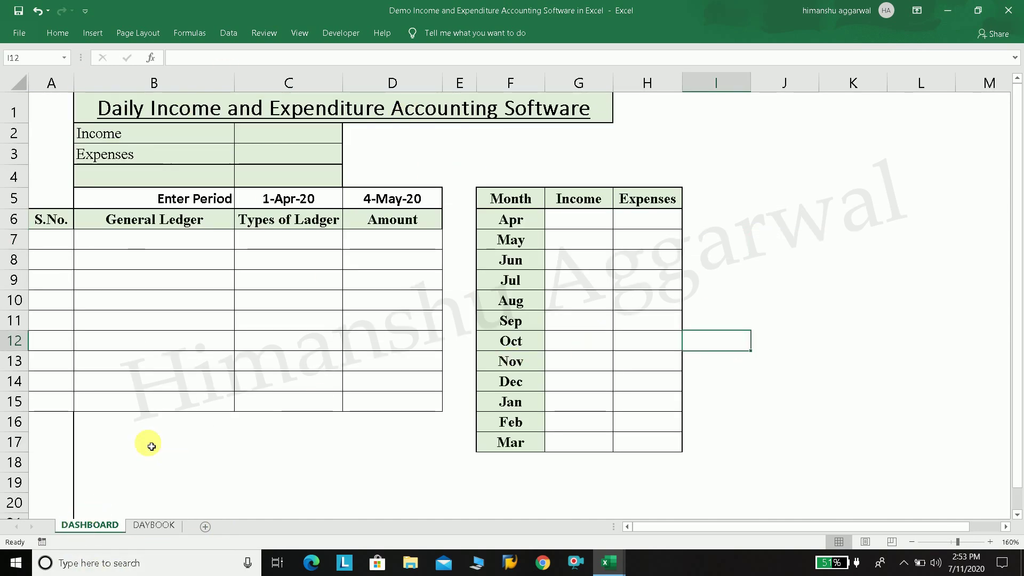
click(150, 524)
click(104, 526)
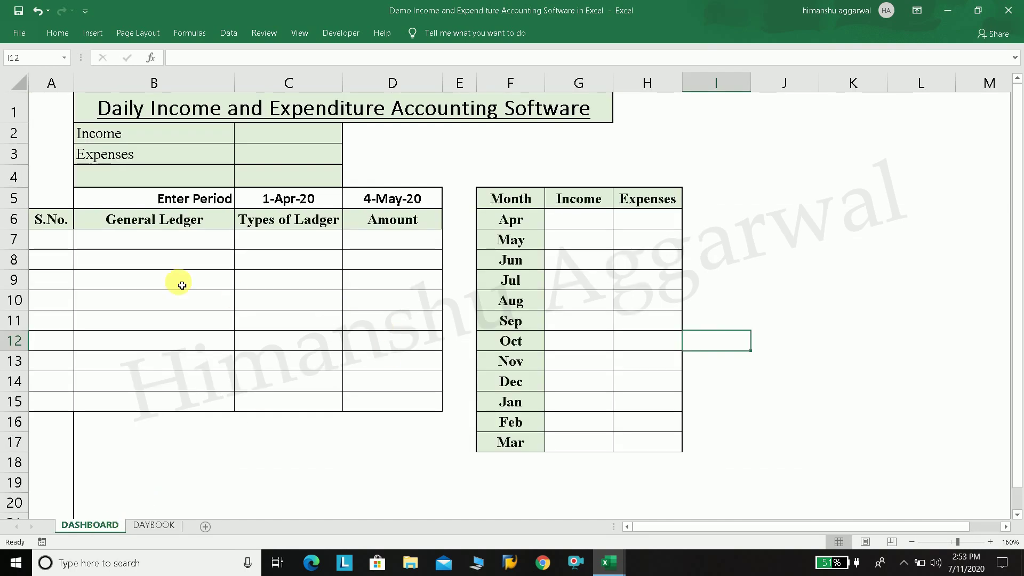
drag(142, 239, 153, 400)
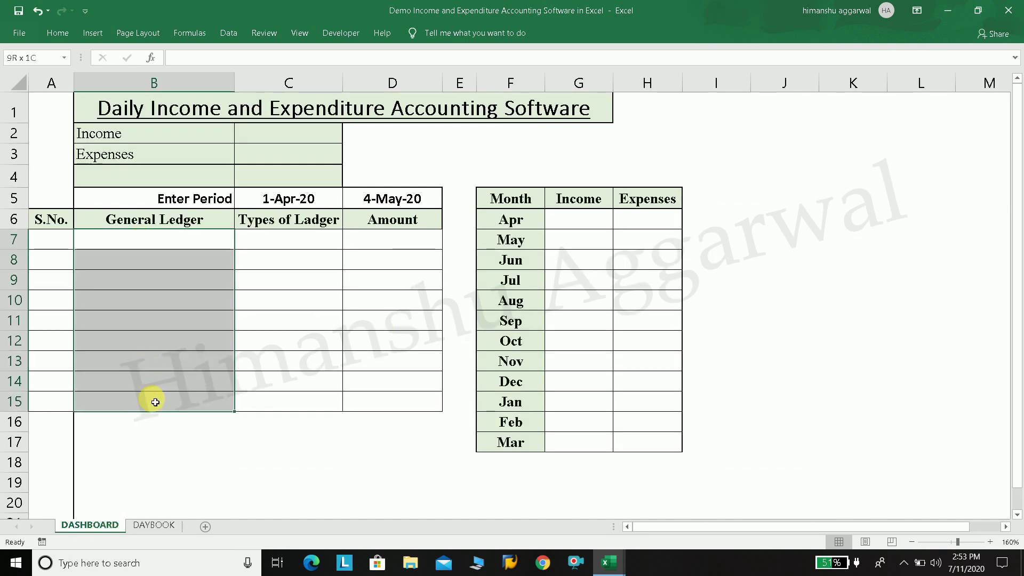
click(54, 240)
drag(147, 241, 151, 401)
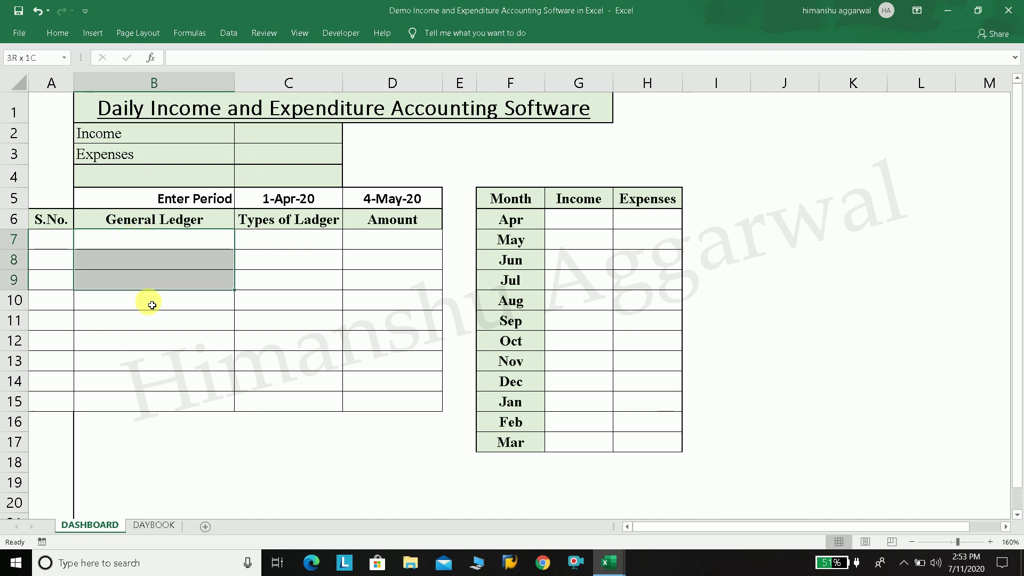
click(105, 423)
mouse_move(606, 562)
click(56, 240)
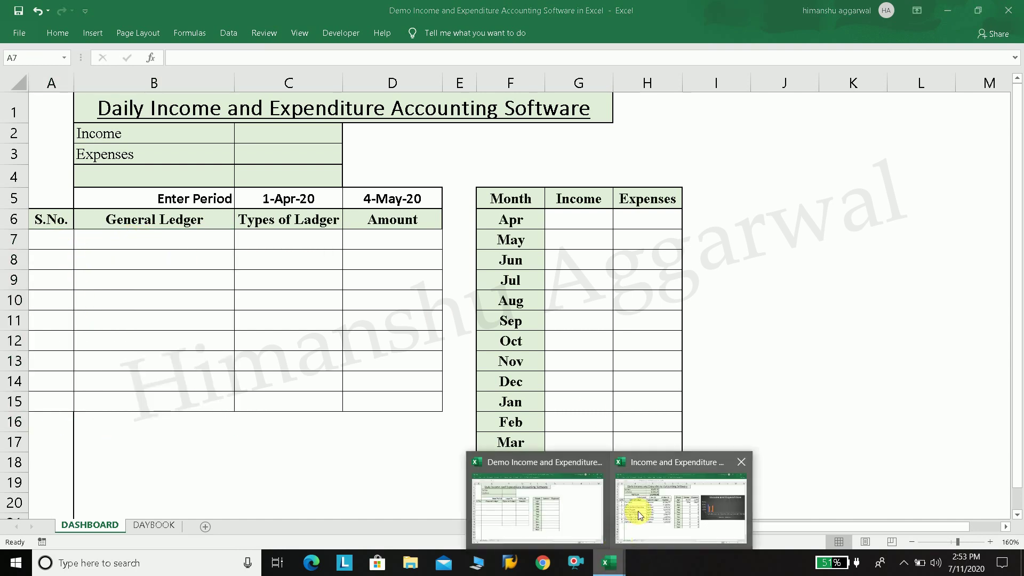
click(681, 506)
drag(57, 233, 178, 390)
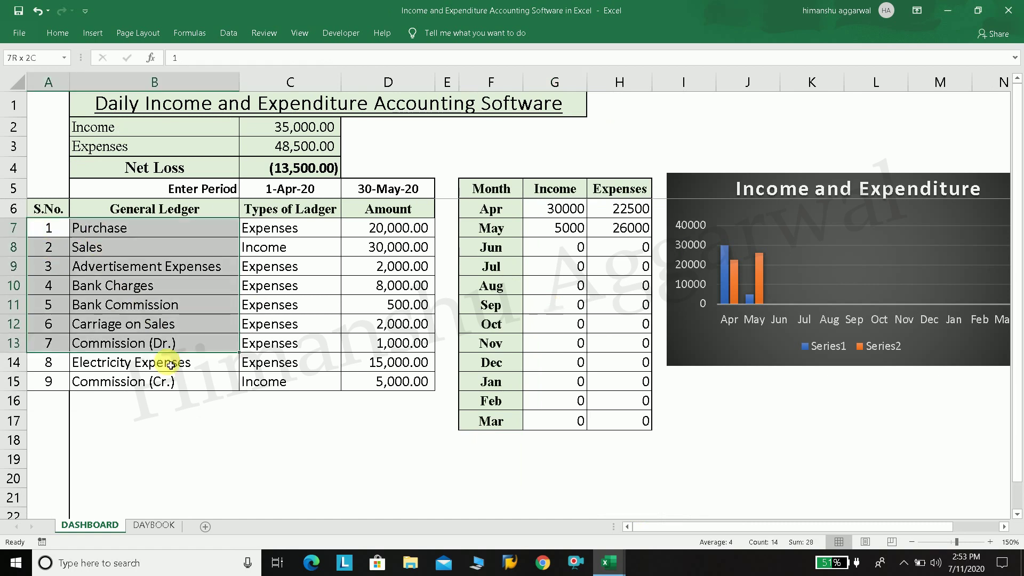
Copy the numbered ledger list and paste it at A7 of the blank Demo workbook.
key(ctrl+c)
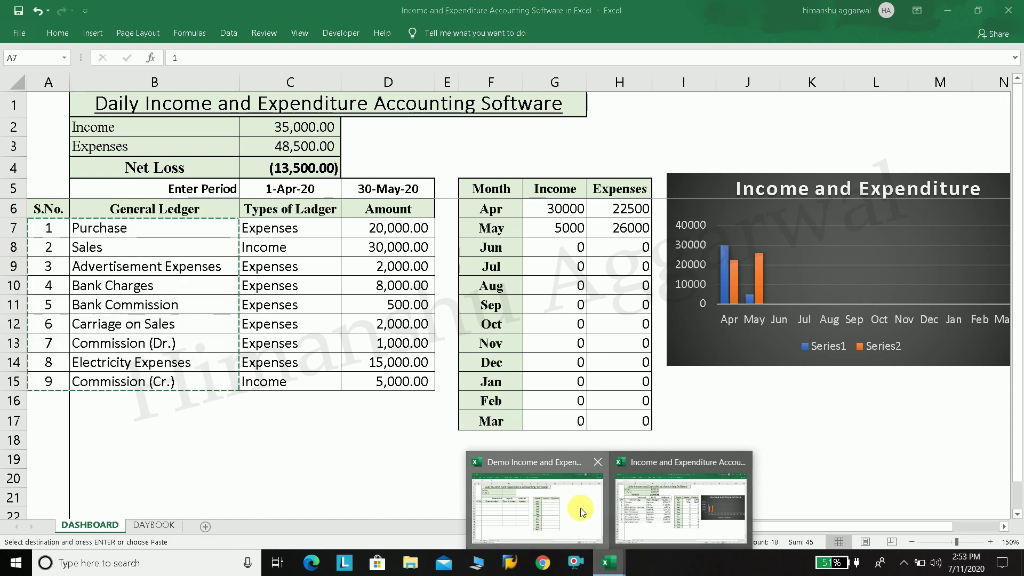
click(576, 510)
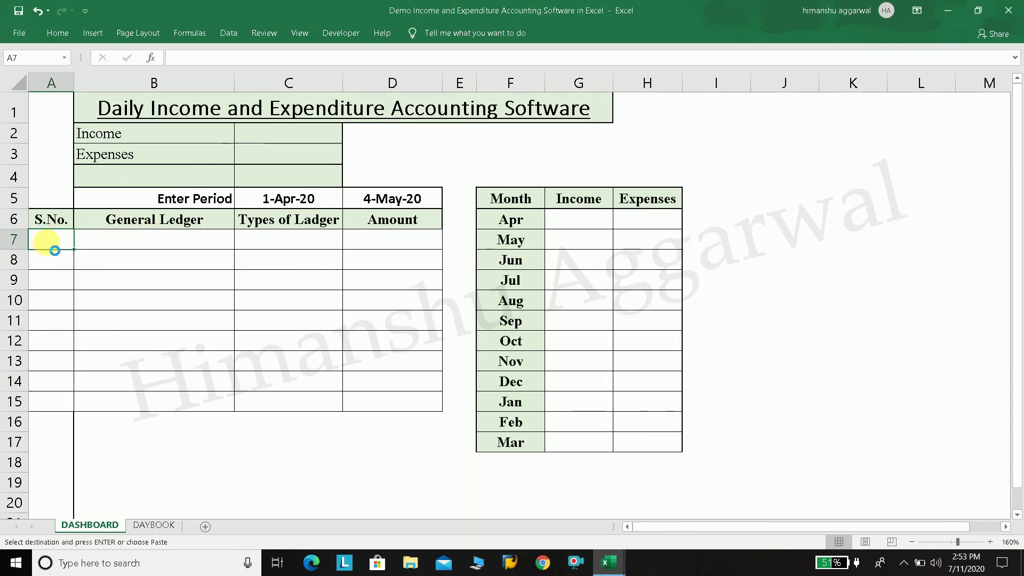
key(Return)
Check the pasted Purchase entry and select its Types of Ledger cell C7.
click(200, 283)
click(256, 282)
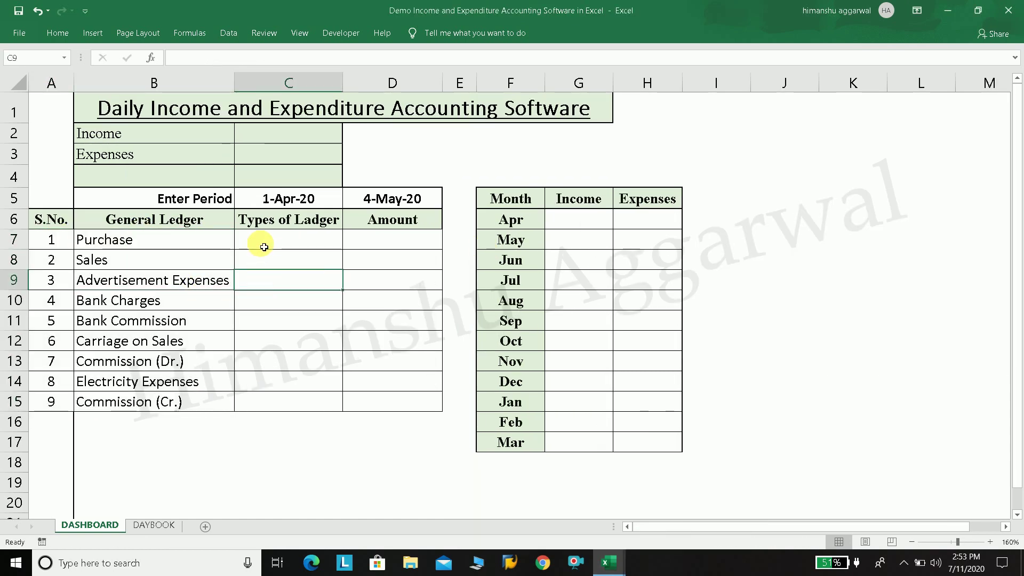
click(264, 247)
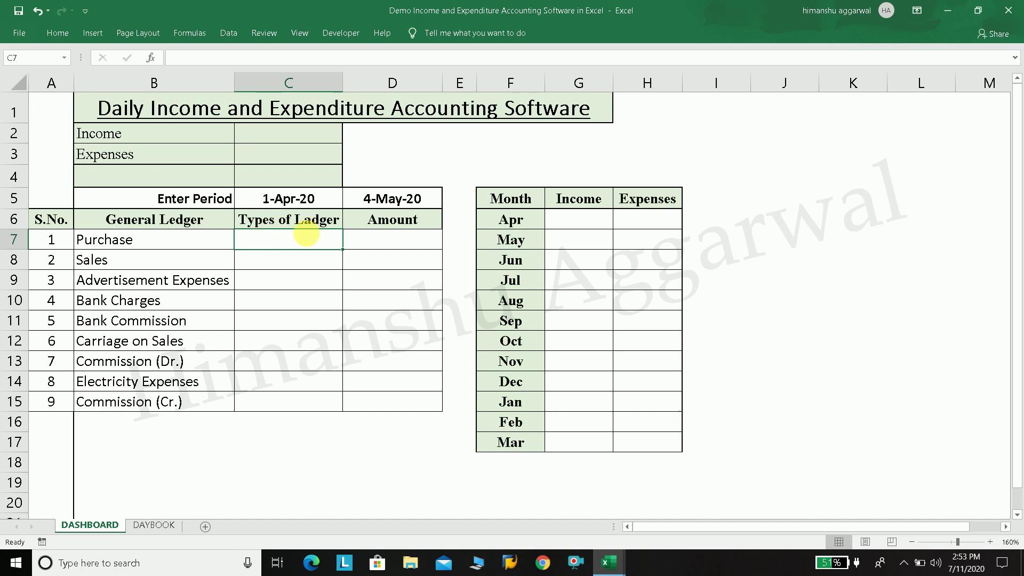
click(157, 243)
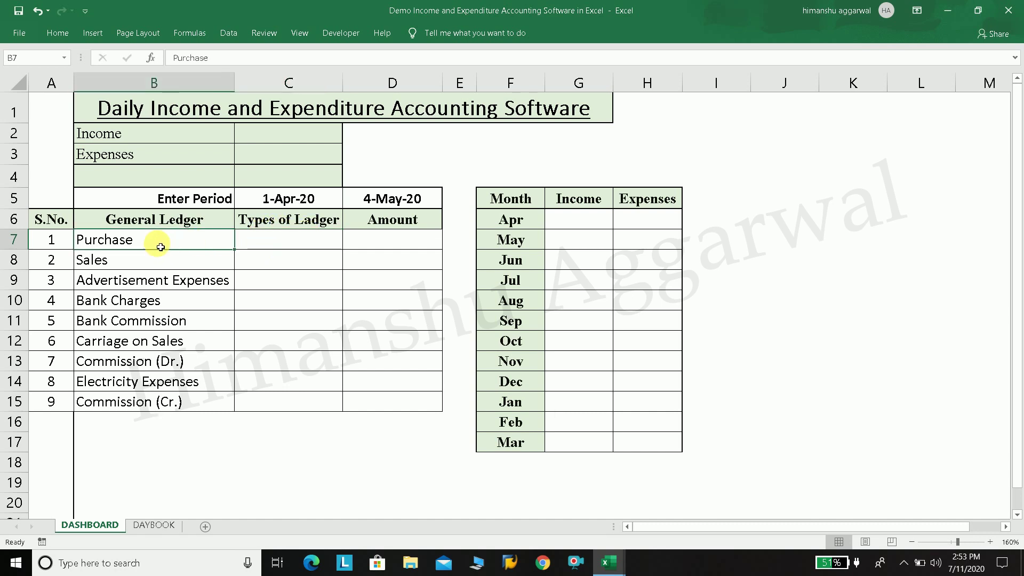
click(316, 244)
click(277, 261)
click(287, 245)
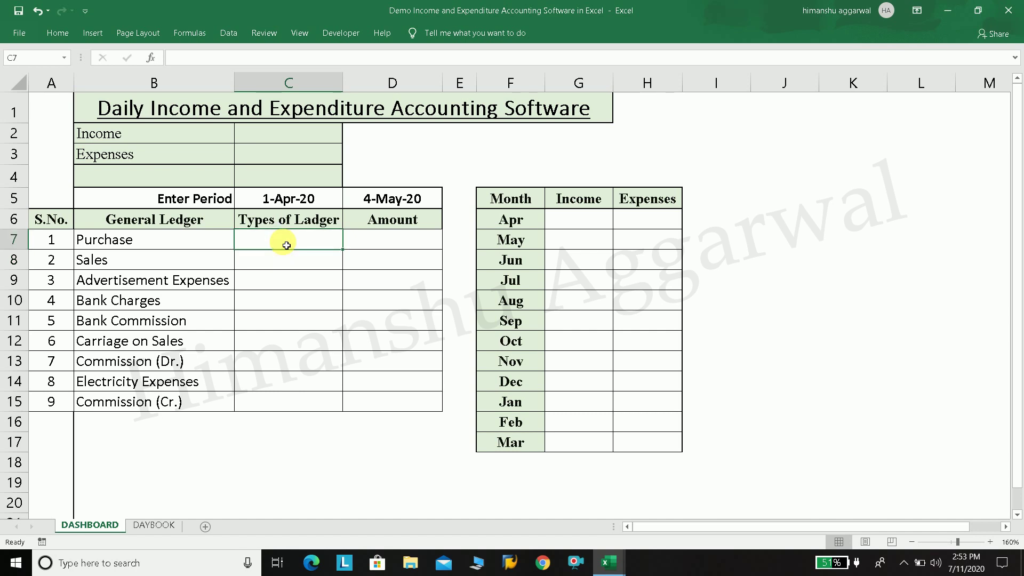
Restrict C7 to a Data Validation list of Income,Expenses.
click(230, 34)
click(694, 86)
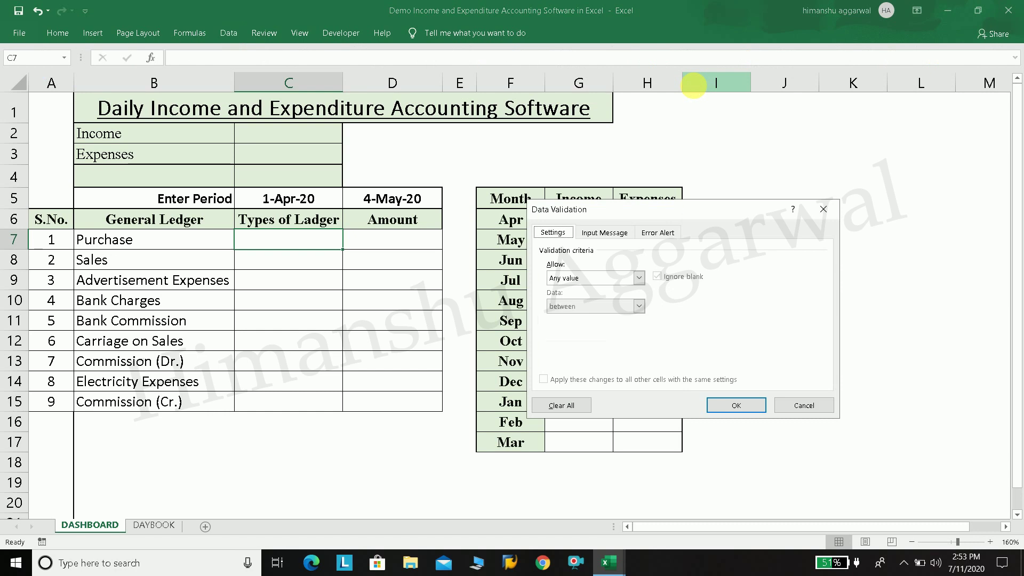
click(618, 282)
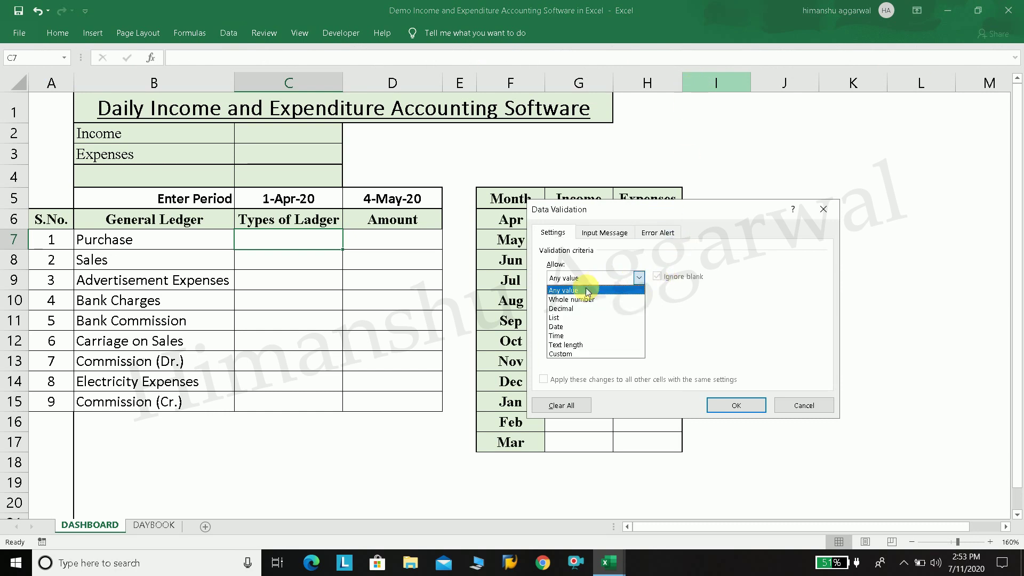
click(568, 317)
click(576, 333)
text(Income,Expenses)
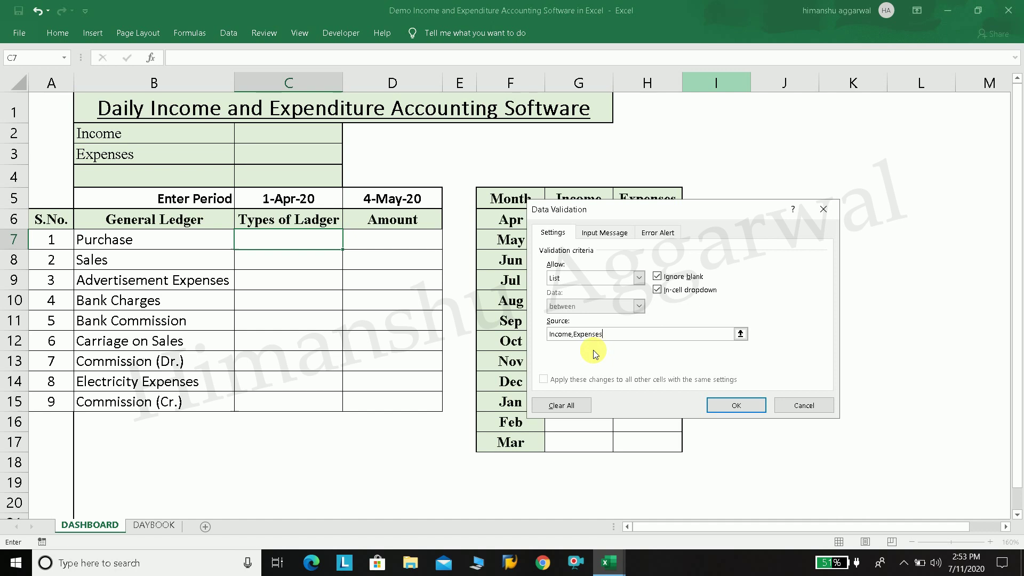
click(735, 407)
Set the Purchase row's type to Expenses from C7's dropdown.
click(349, 243)
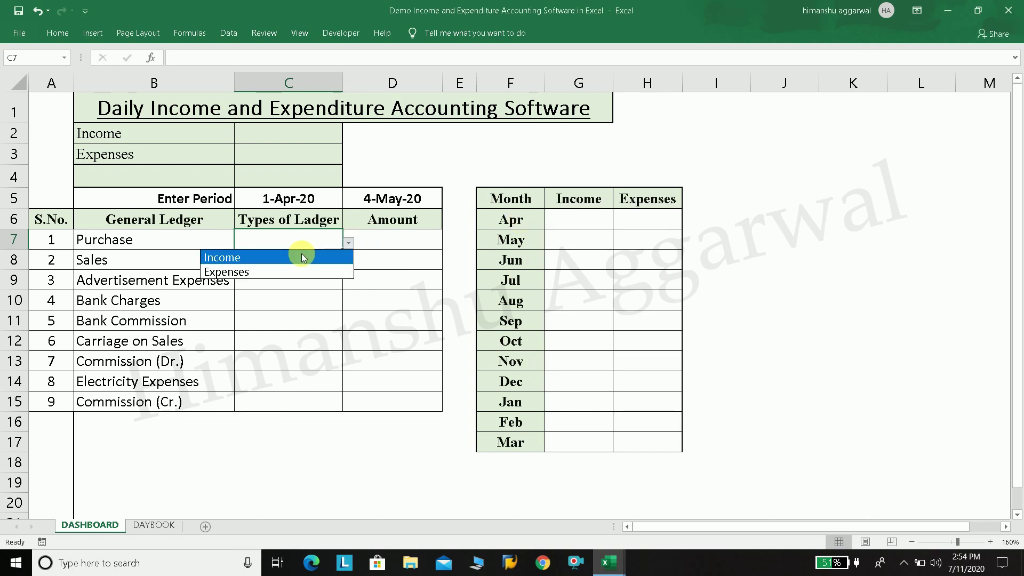
click(287, 272)
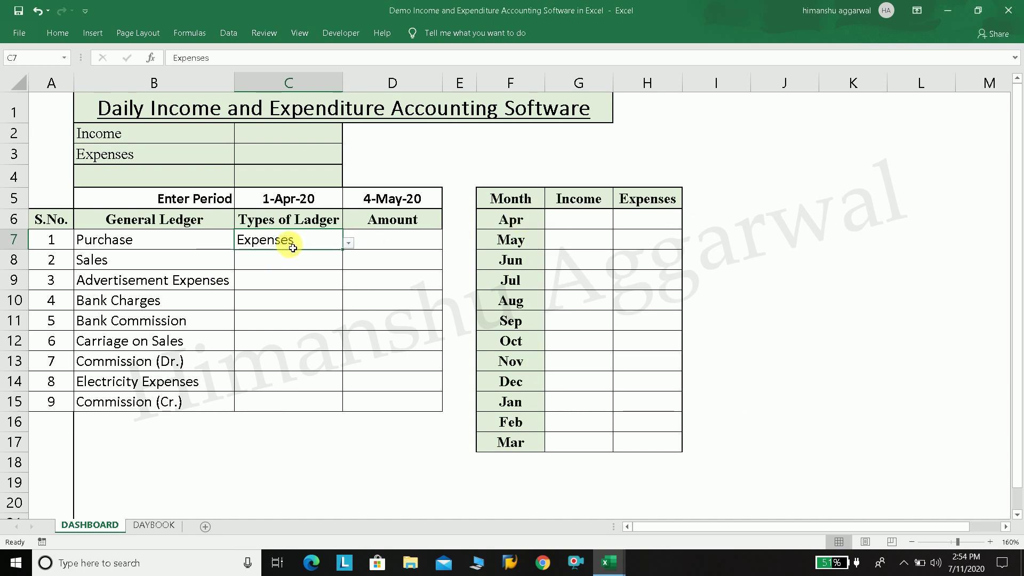
click(290, 320)
click(304, 246)
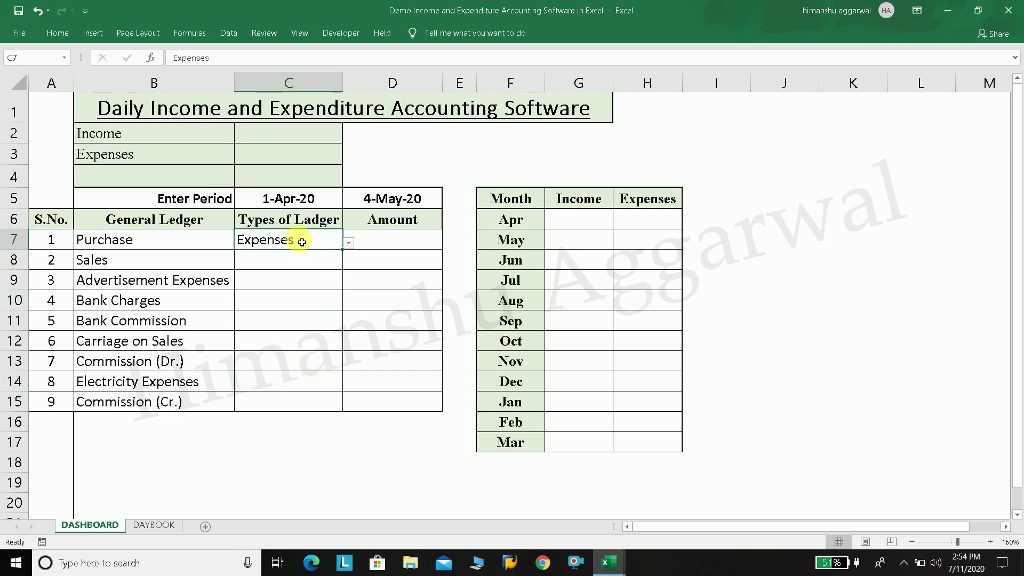
Fill Expenses down C7:C15 and change the Sales row's type to Income.
drag(301, 242, 306, 399)
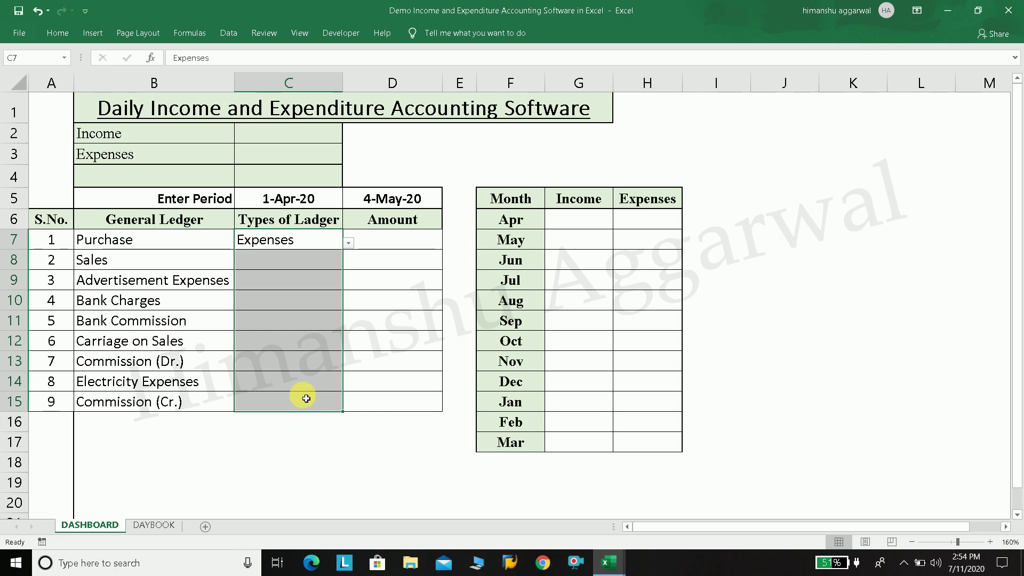
key(ctrl+d)
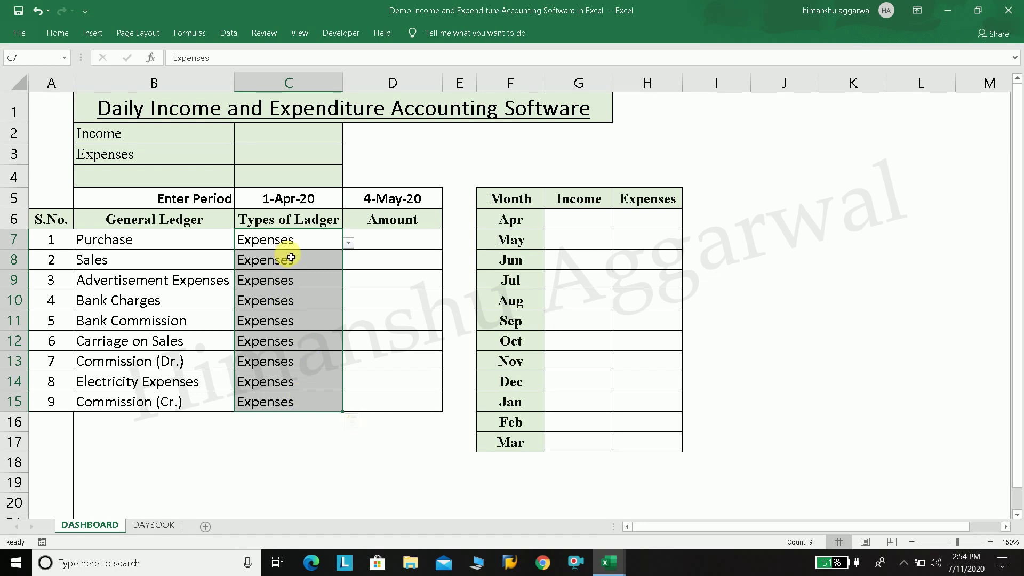
click(272, 260)
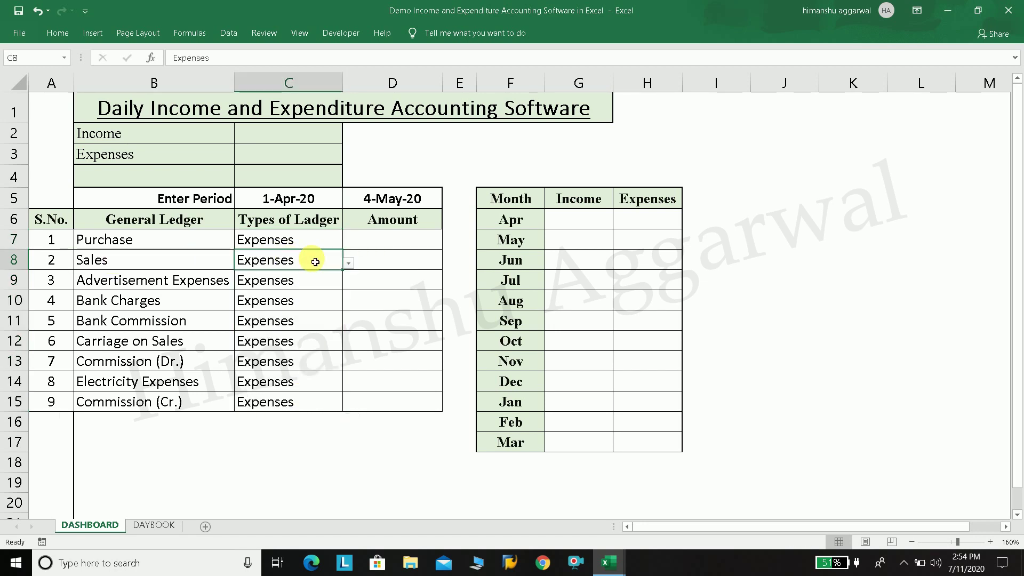
click(348, 262)
click(311, 288)
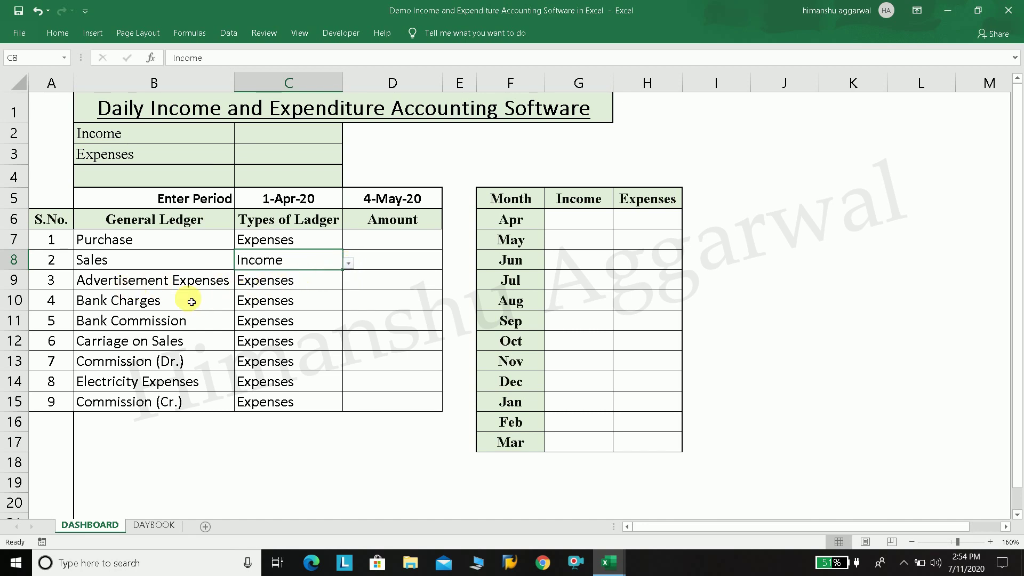
Set Commission (Cr.) to Income, leaving the remaining ledgers as Expenses.
click(260, 321)
click(294, 342)
click(257, 361)
click(272, 385)
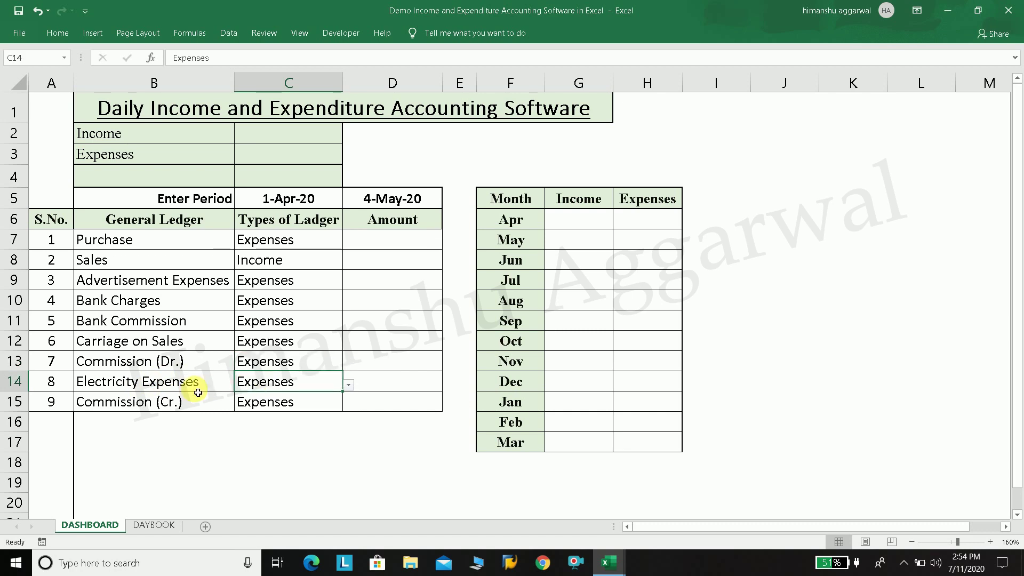
click(142, 401)
click(275, 404)
click(348, 405)
click(269, 419)
click(349, 440)
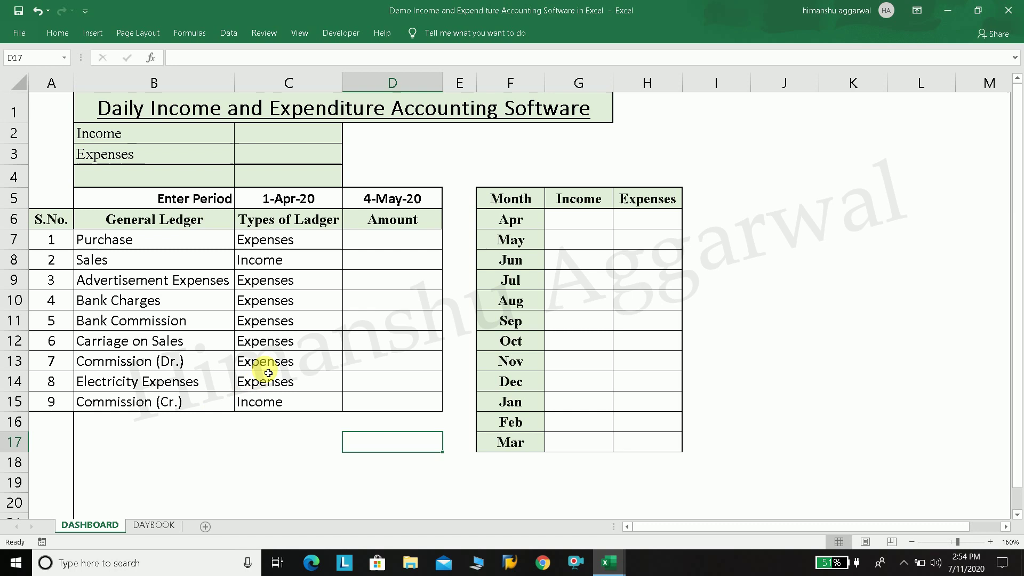
click(63, 420)
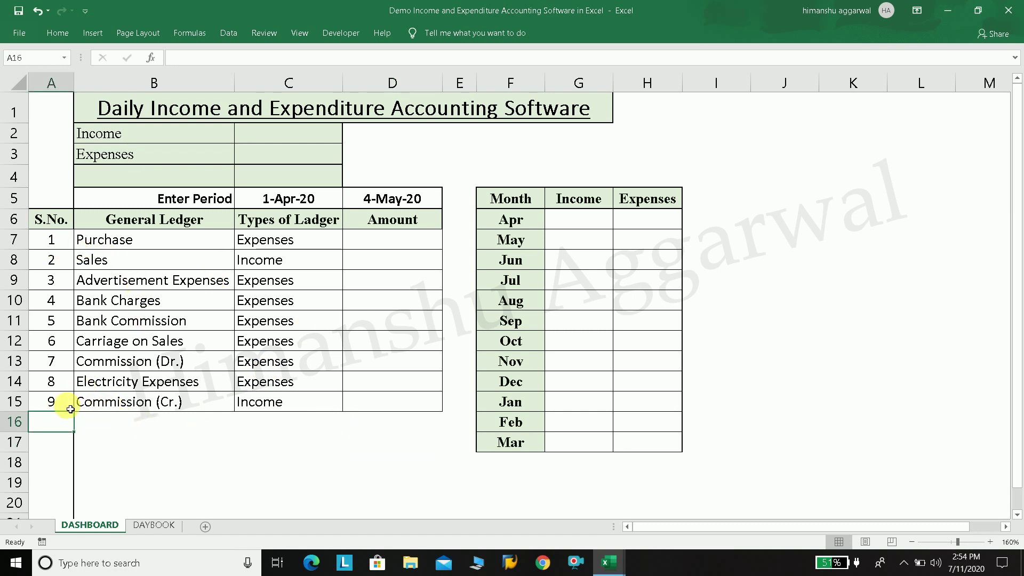
click(149, 240)
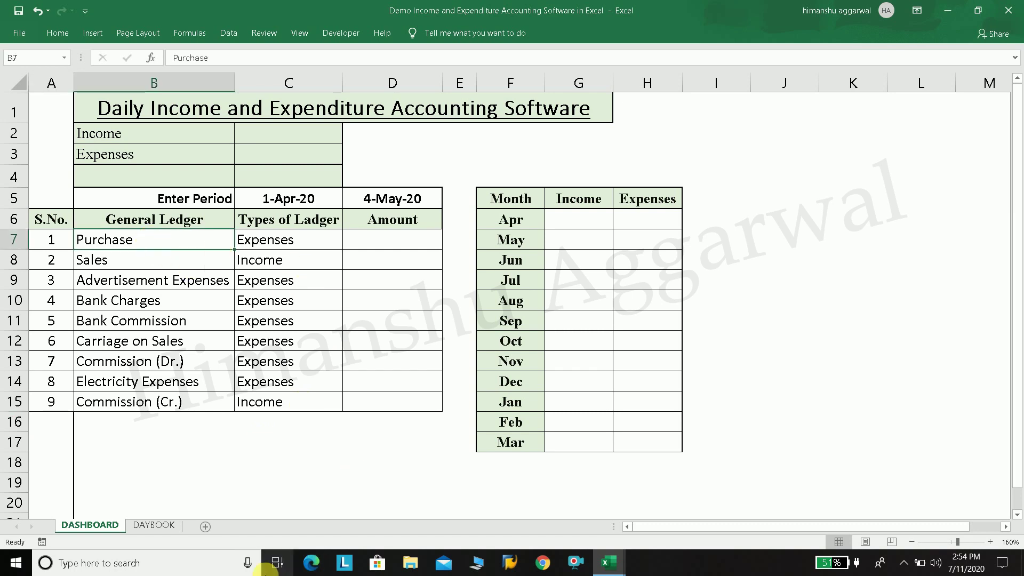
On the DAYBOOK sheet, enter the first date 1-Apr-20 in A2.
click(163, 527)
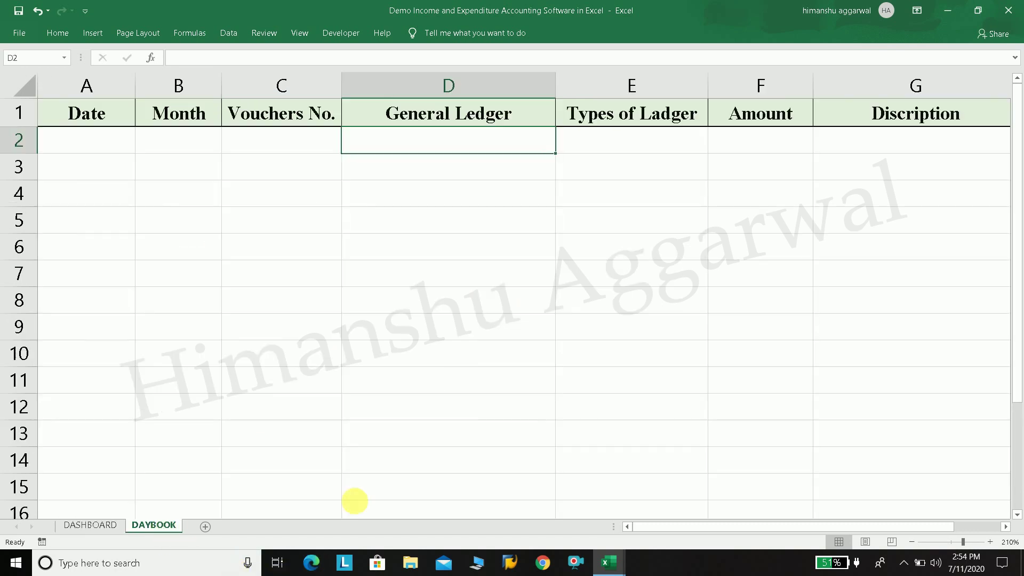
click(616, 337)
click(101, 141)
click(506, 144)
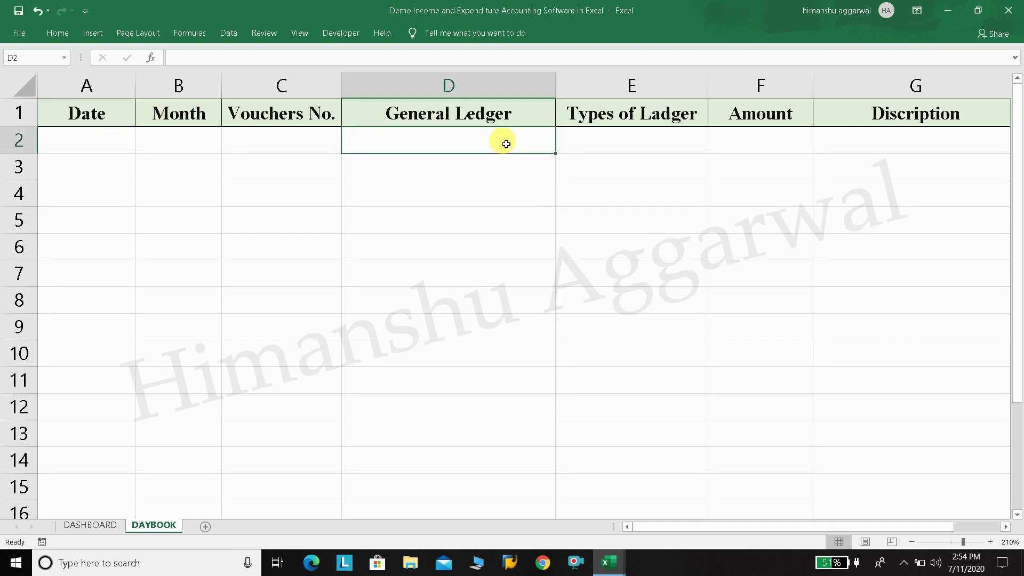
click(116, 139)
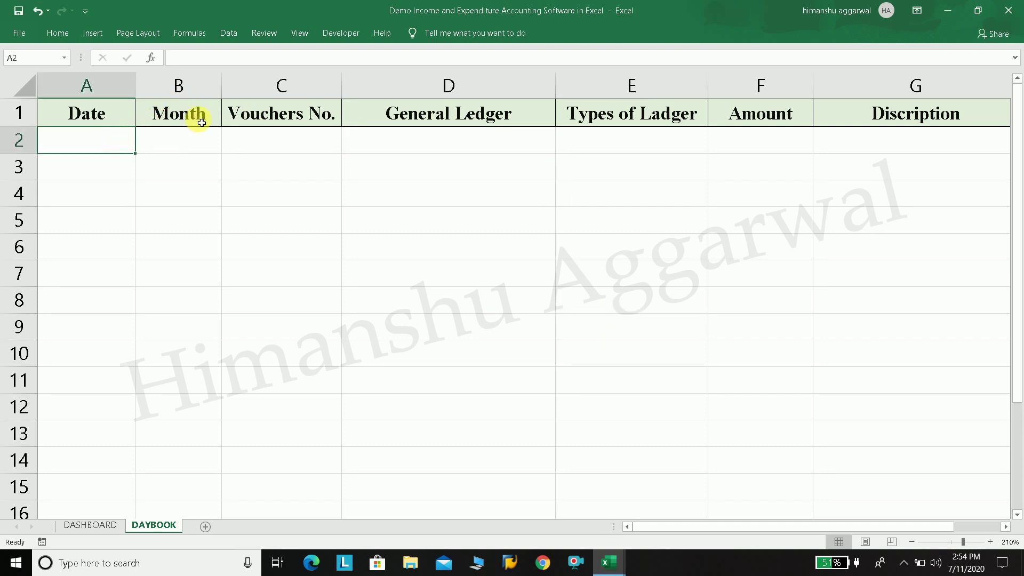
text(4/1)
key(Return)
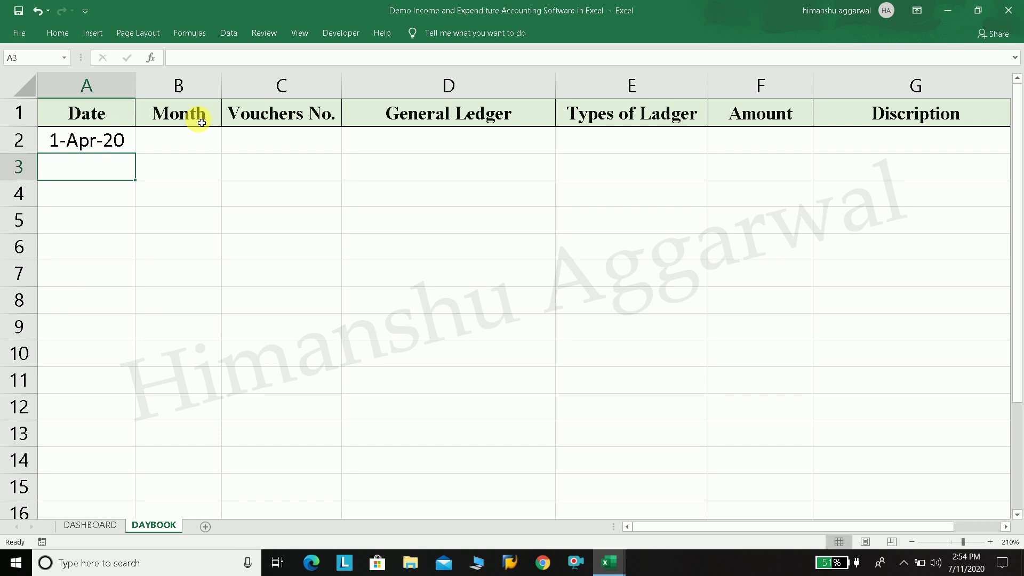
Put =TEXT(A2,"mmm") in B2 so the month shows Apr.
click(203, 148)
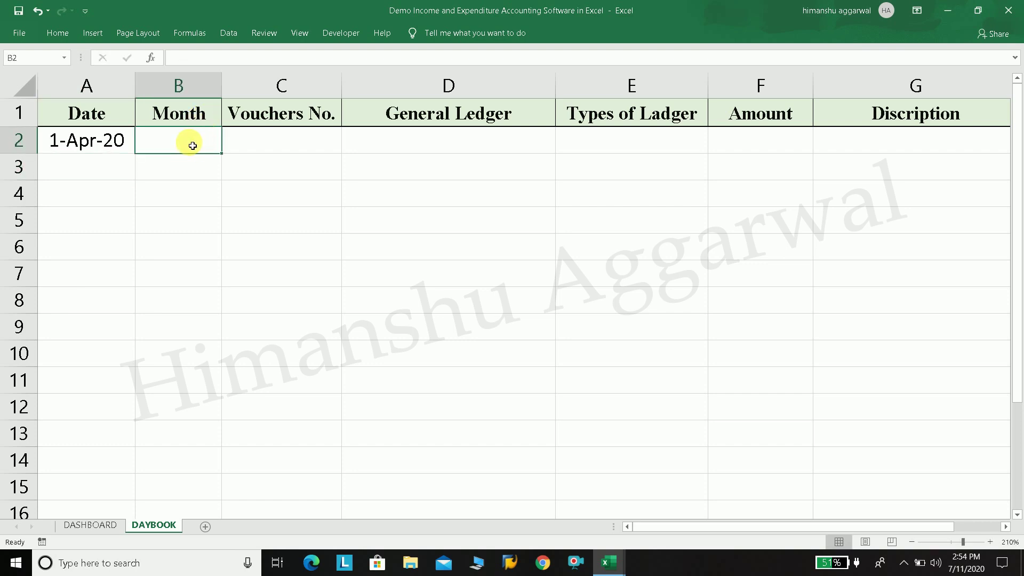
text(=)
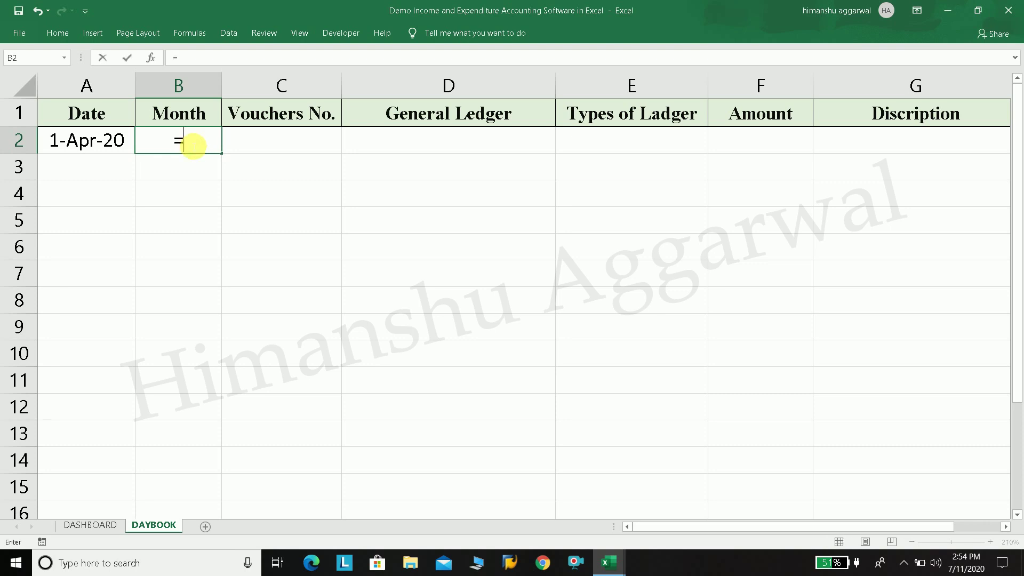
text(tex)
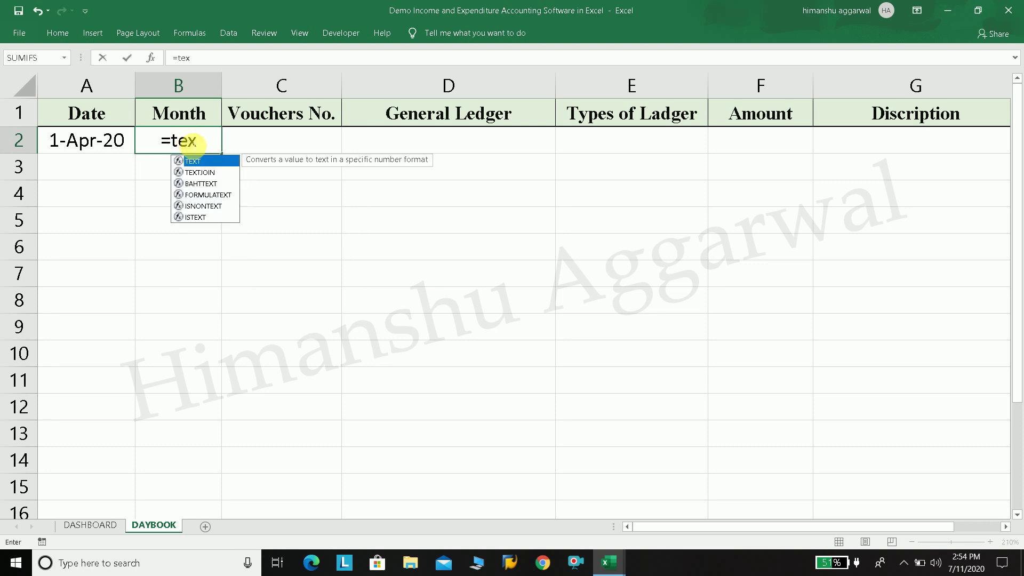
key(Tab)
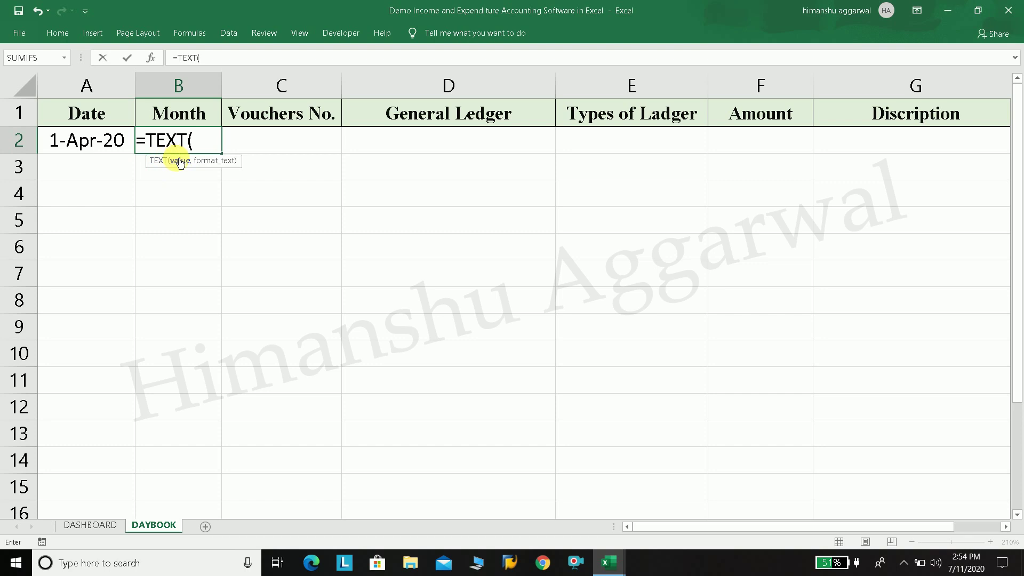
click(94, 143)
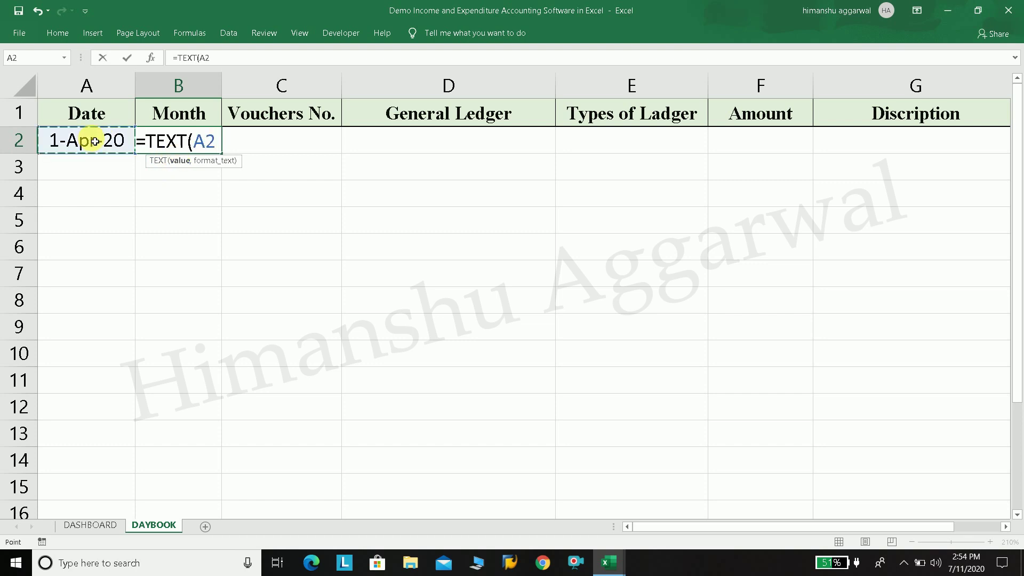
text(,"mmm)
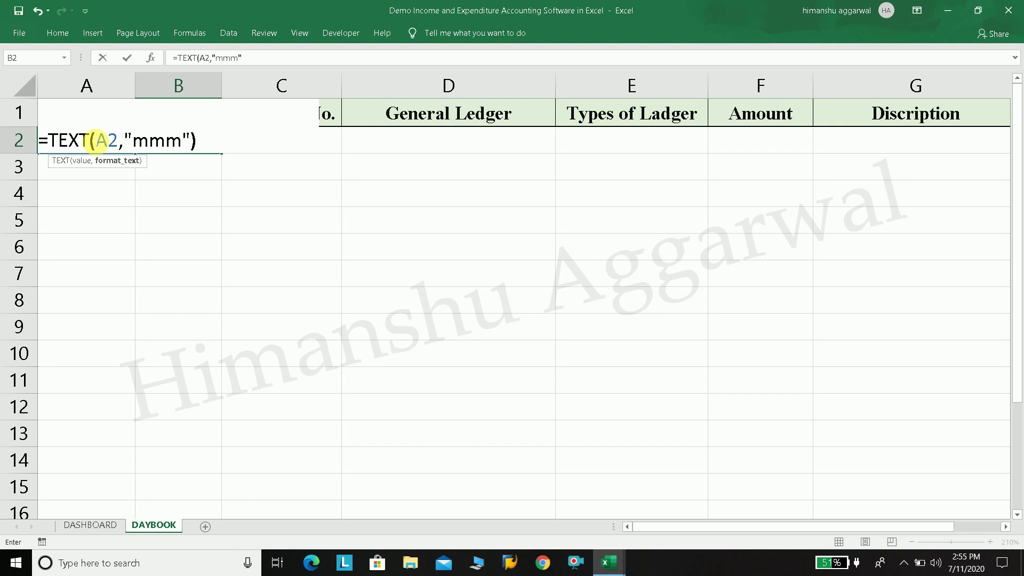
key(Return)
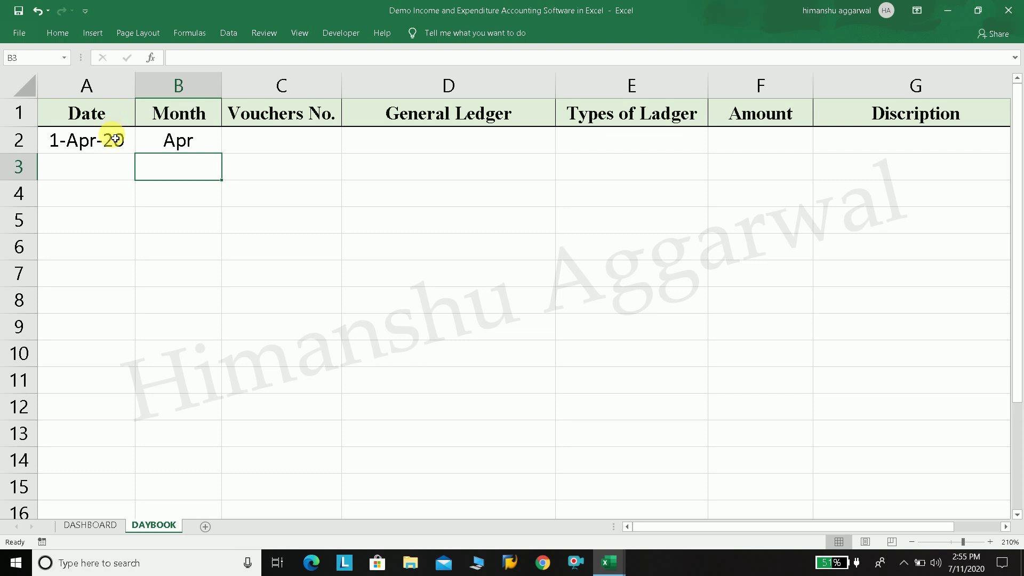
Enter voucher number 1 in C2, then glance at the DASHBOARD and come back.
click(162, 141)
click(278, 141)
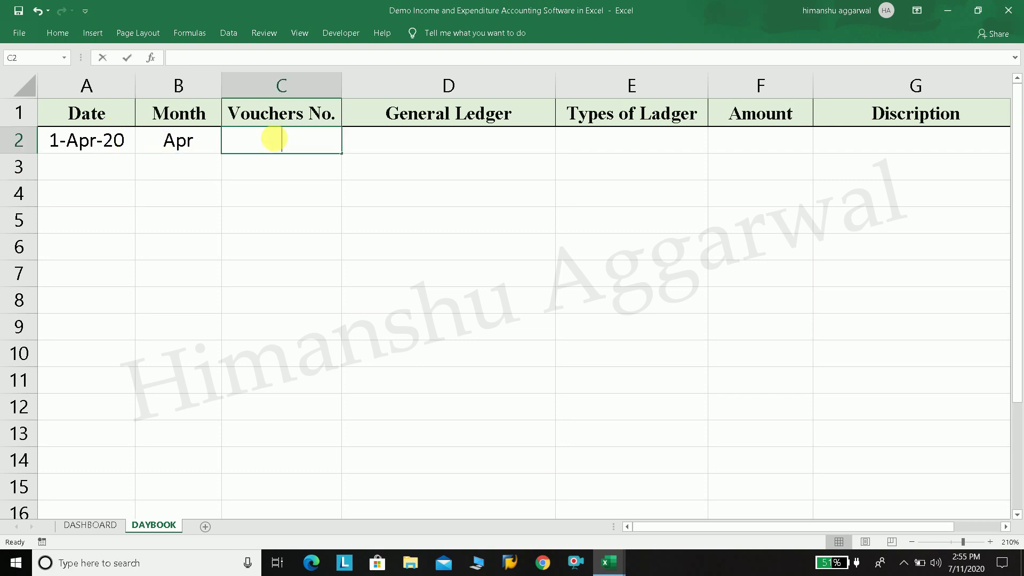
text(1)
key(Return)
click(441, 135)
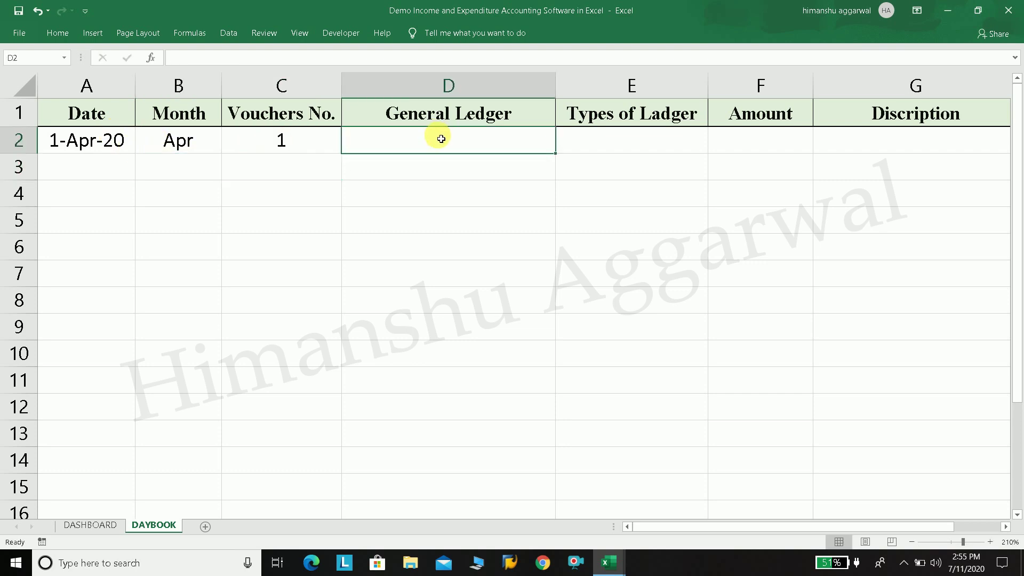
click(89, 525)
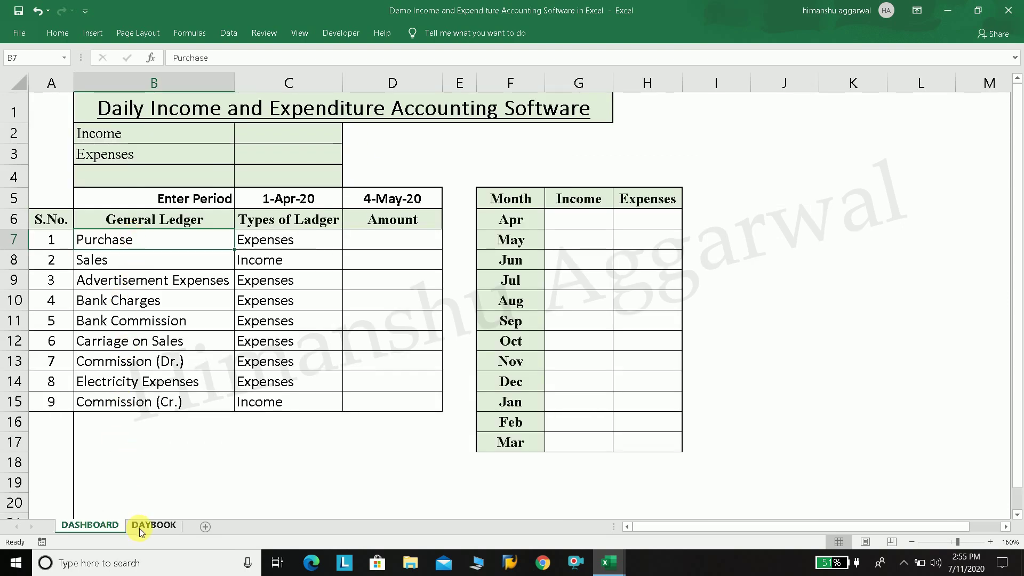
click(142, 526)
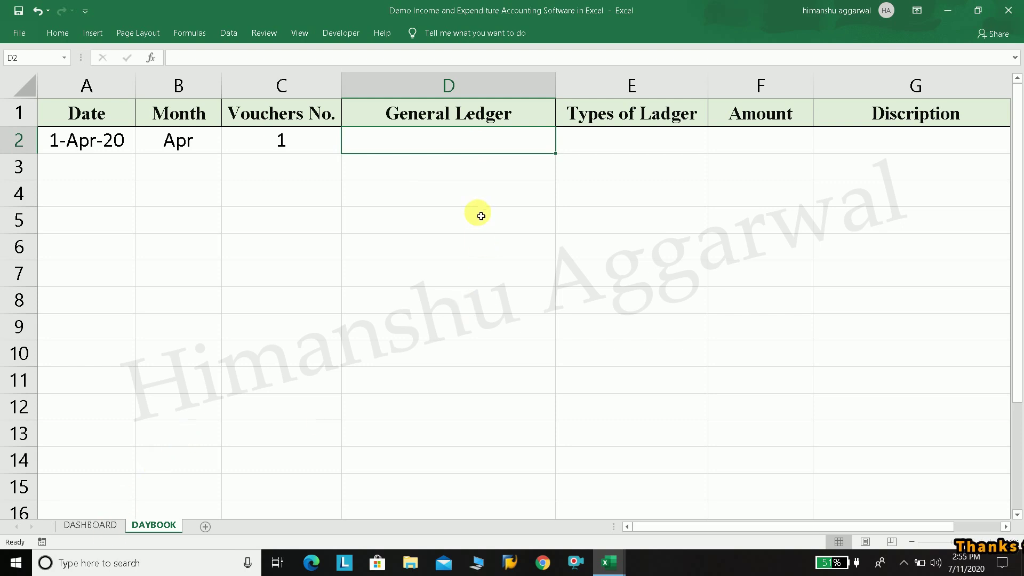
Give D2 a list validation sourced from DASHBOARD!$B$7:$B$1000.
key(alt+a)
key(v)
key(v)
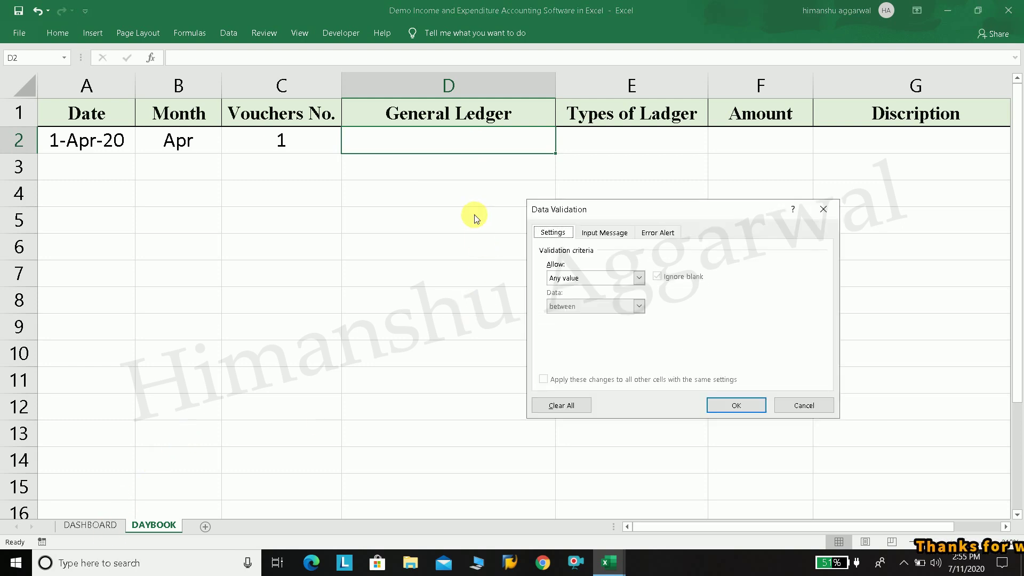
click(823, 209)
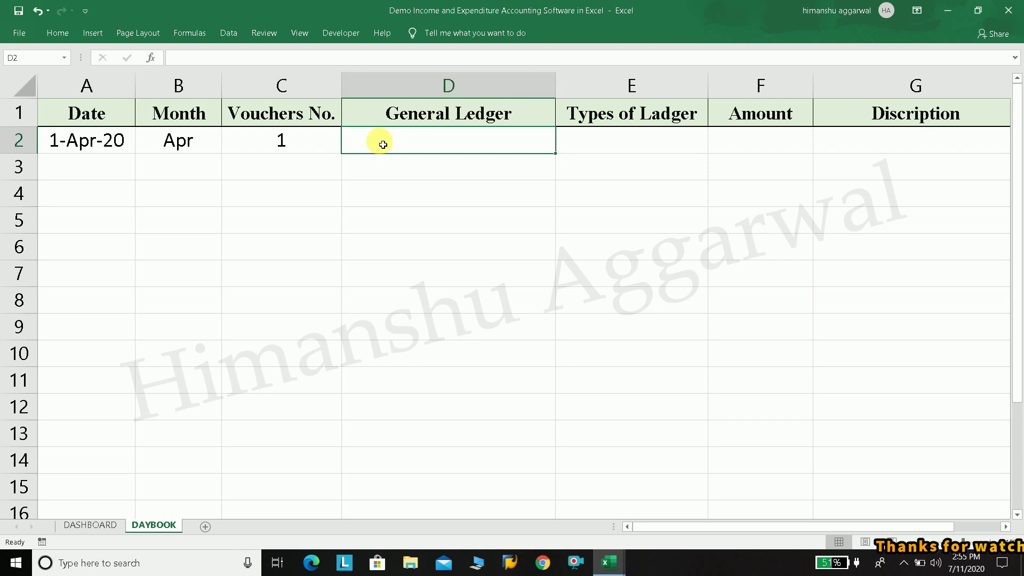
click(228, 34)
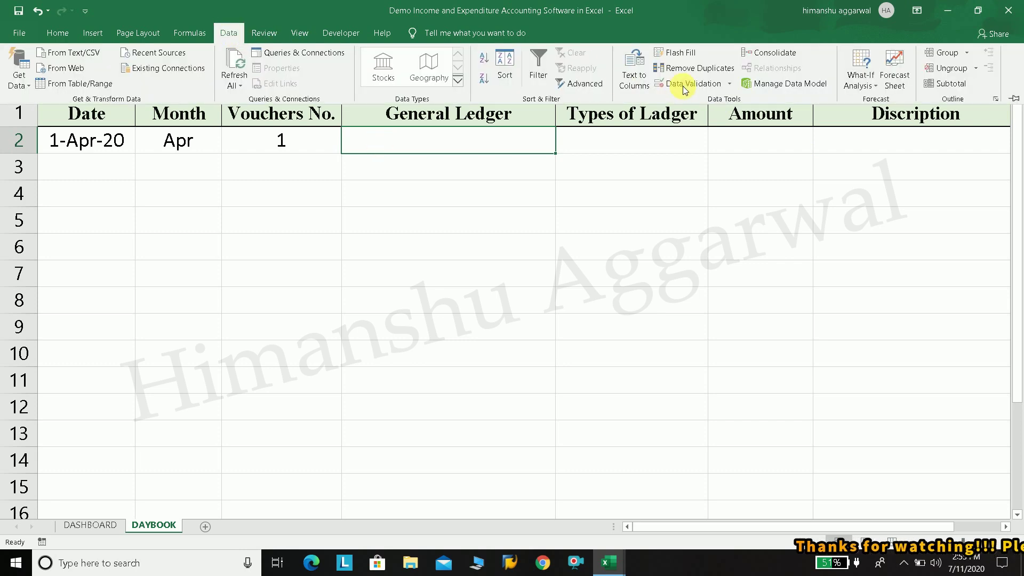
click(685, 85)
click(586, 278)
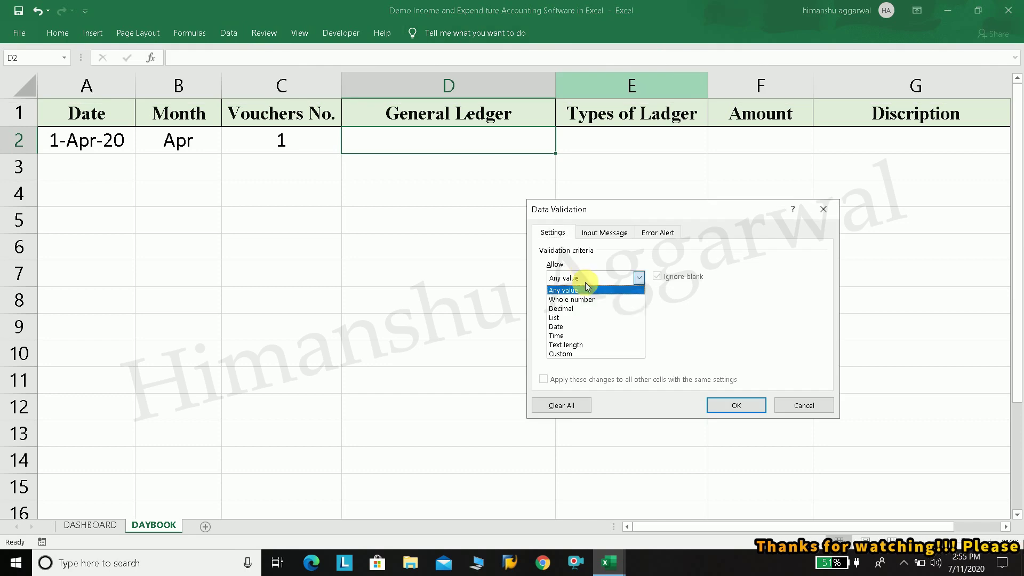
click(582, 317)
click(581, 334)
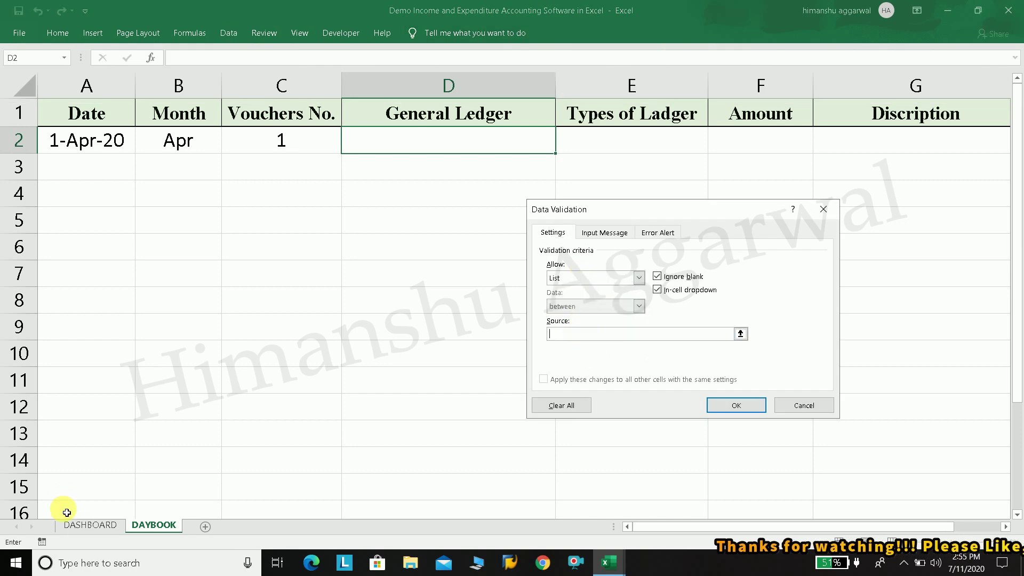
click(88, 525)
drag(149, 241, 152, 402)
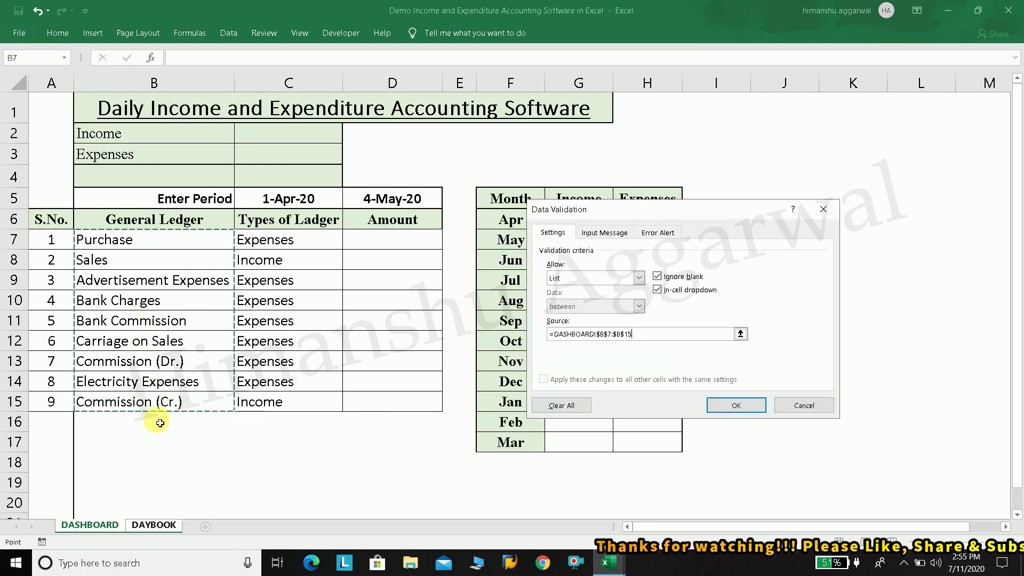
click(648, 340)
text(000)
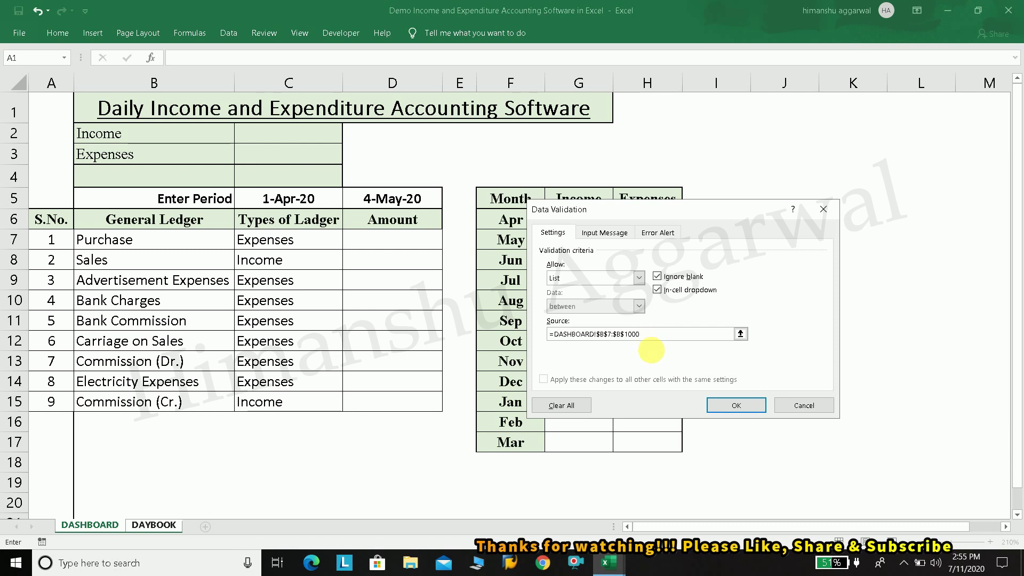
click(724, 401)
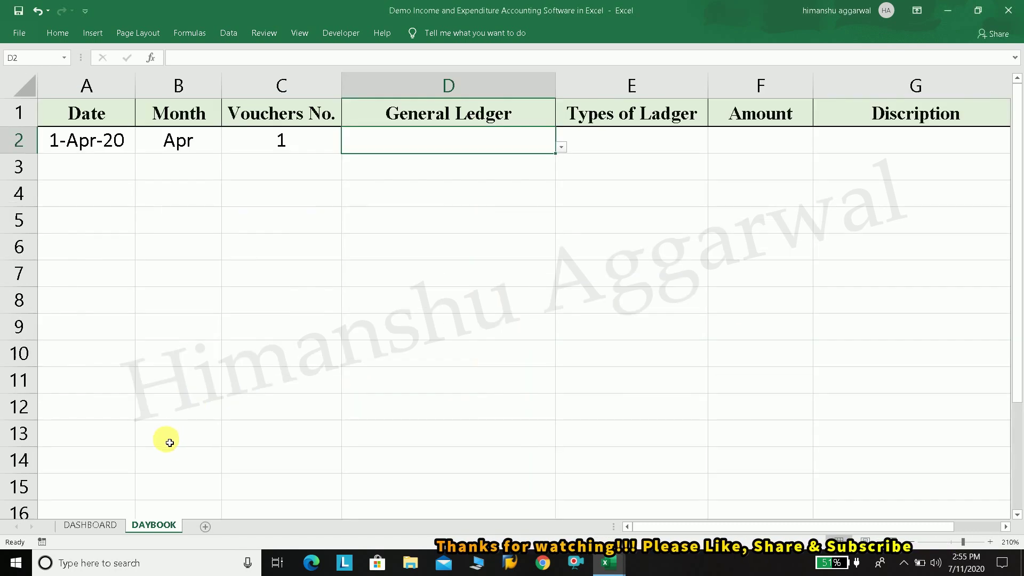
Choose Purchase as the first entry's General Ledger in D2.
click(562, 147)
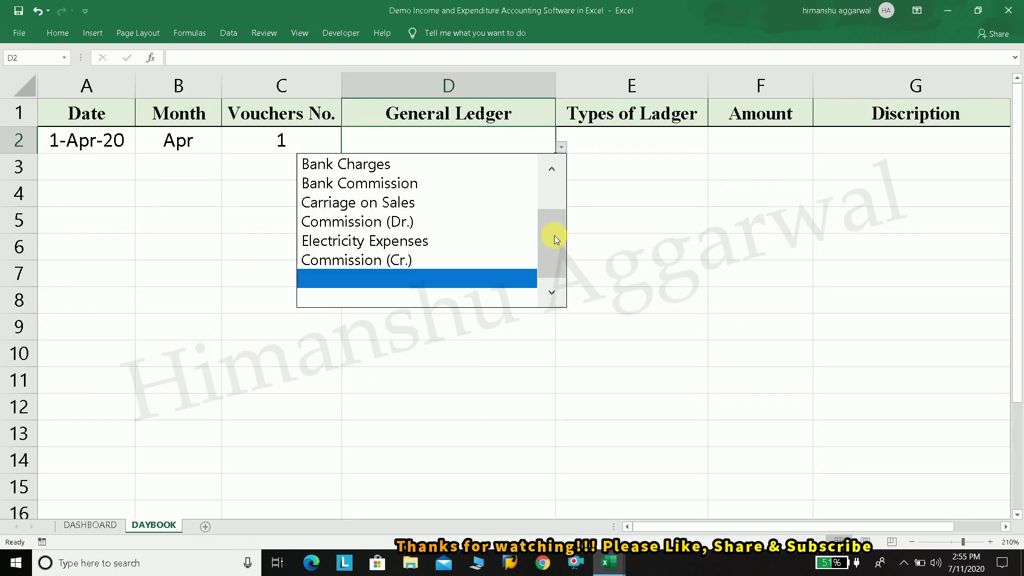
drag(558, 250, 549, 194)
click(459, 161)
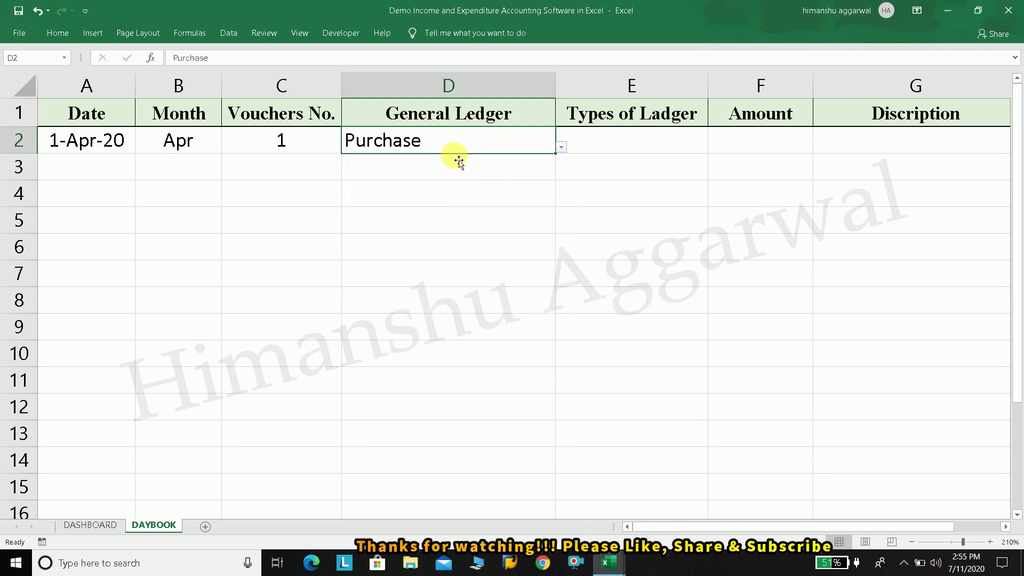
click(651, 149)
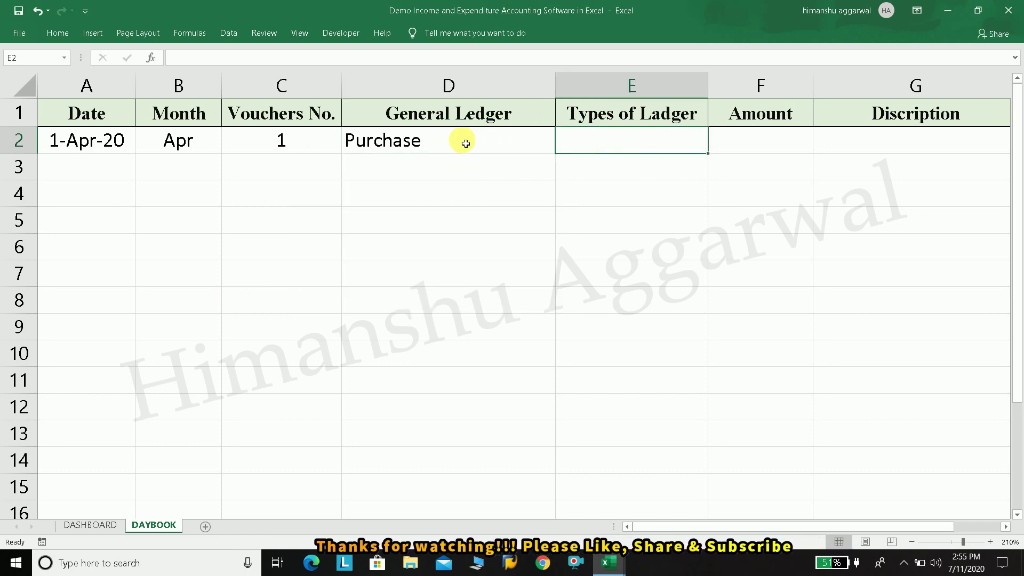
click(90, 525)
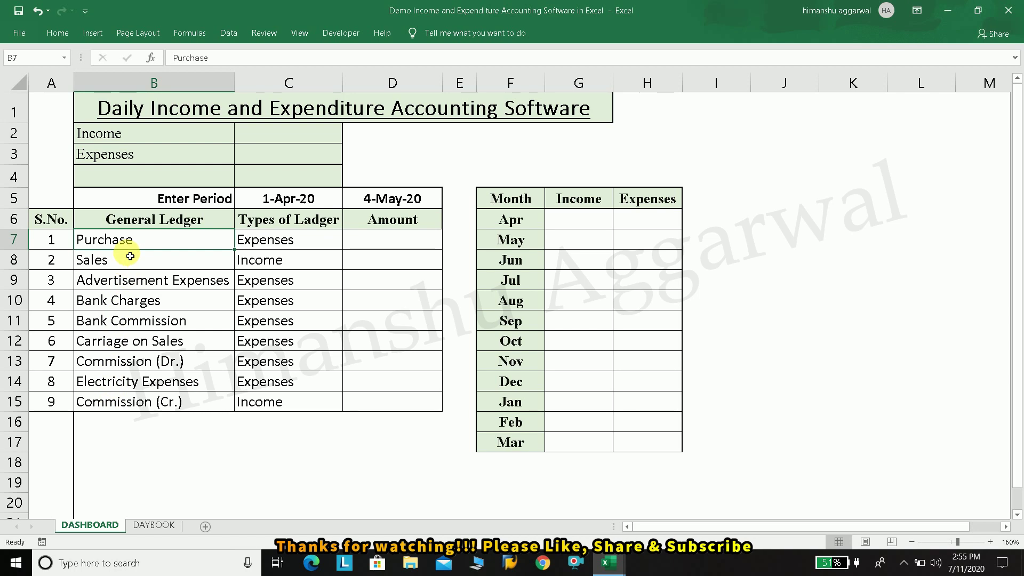
click(144, 526)
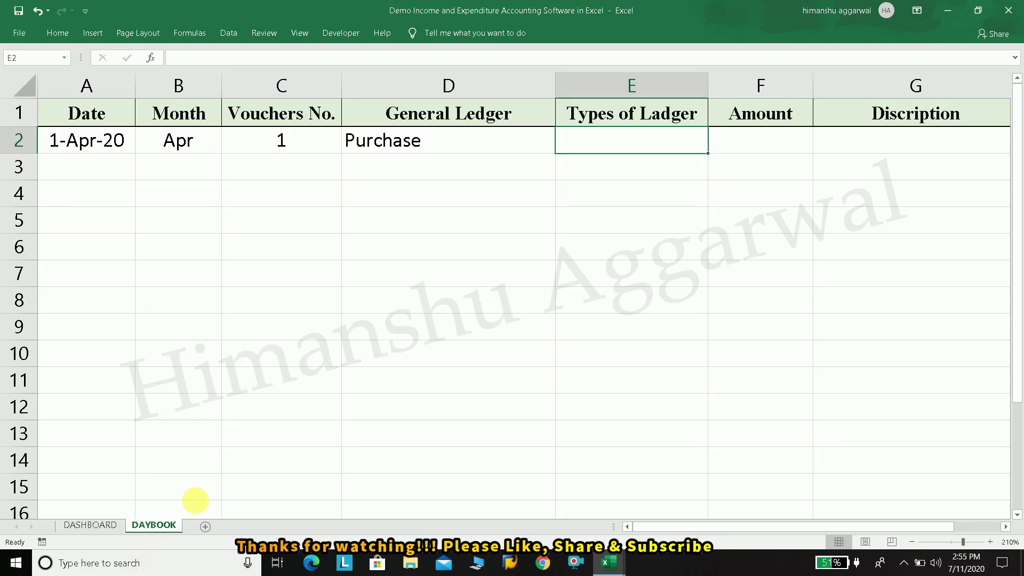
Enter =VLOOKUP(D2,DASHBOARD!B7:$C$1000,2) in E2 to return the ledger type.
text(vl)
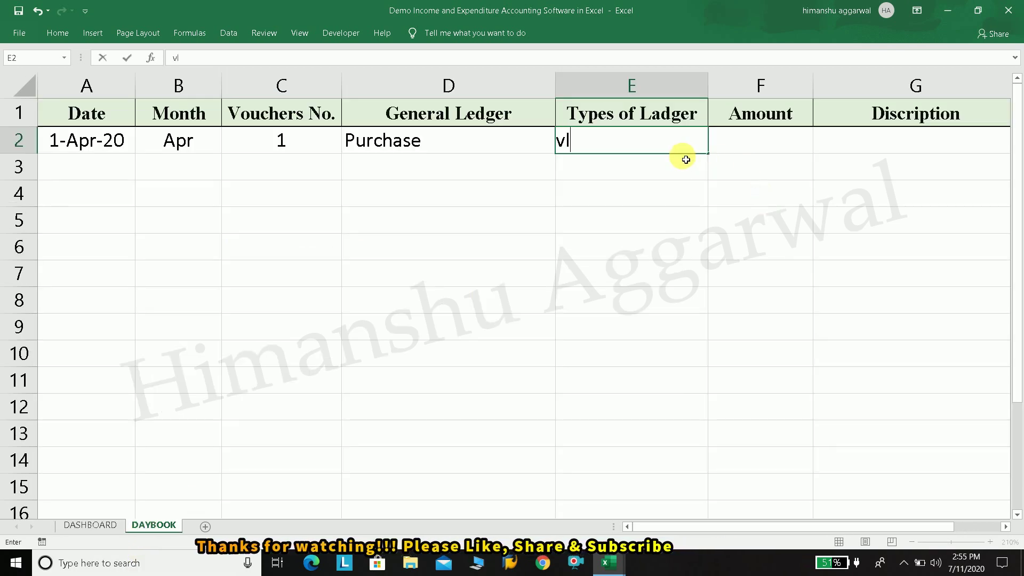
text(=)
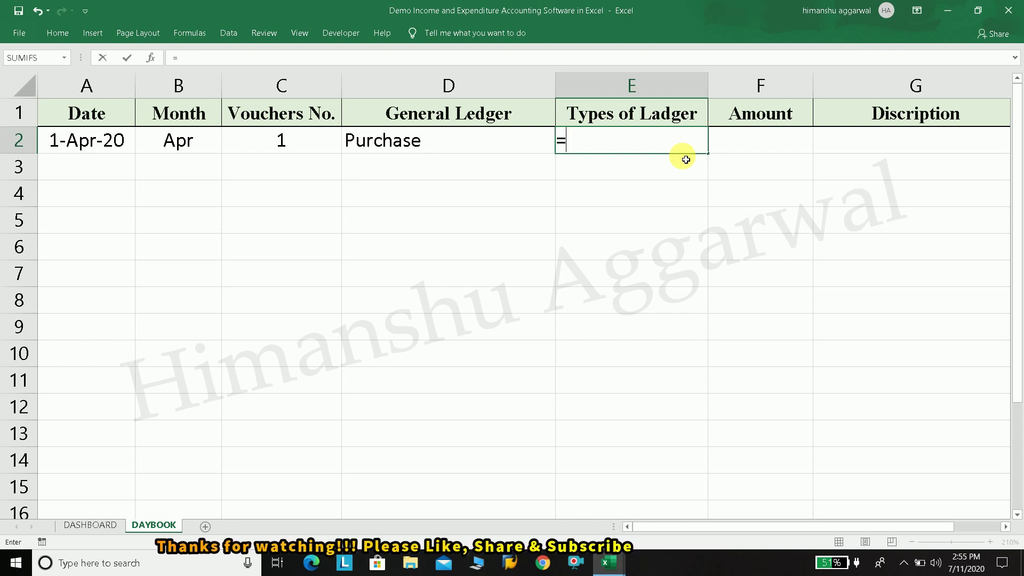
text(vlo)
key(Tab)
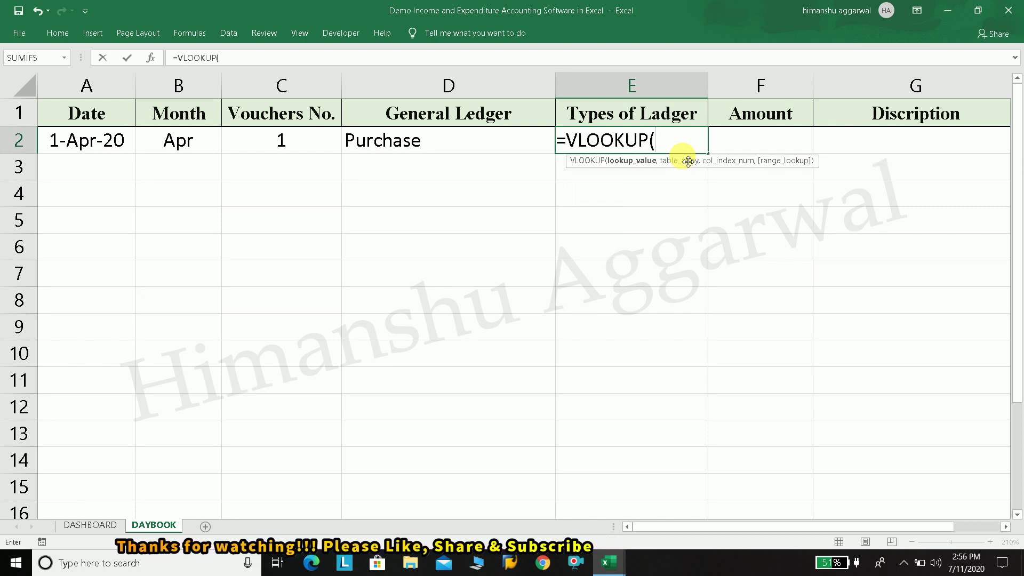
click(475, 149)
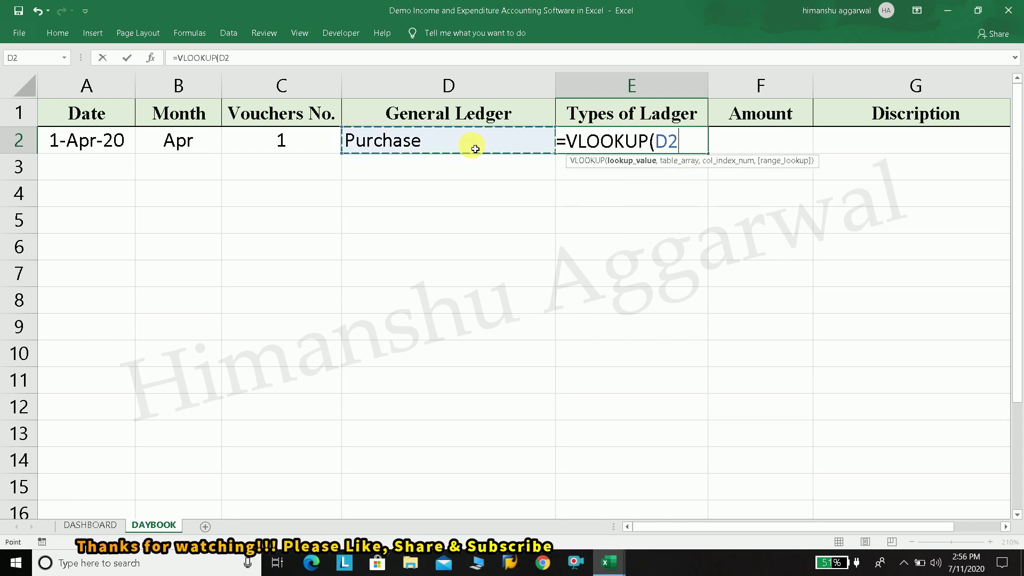
text(,)
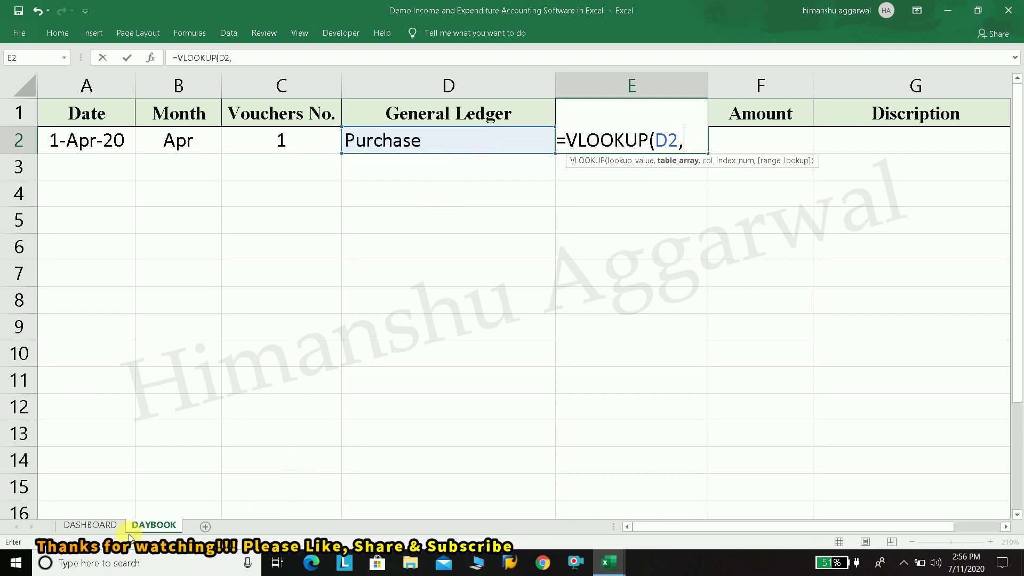
click(90, 525)
drag(140, 247, 281, 402)
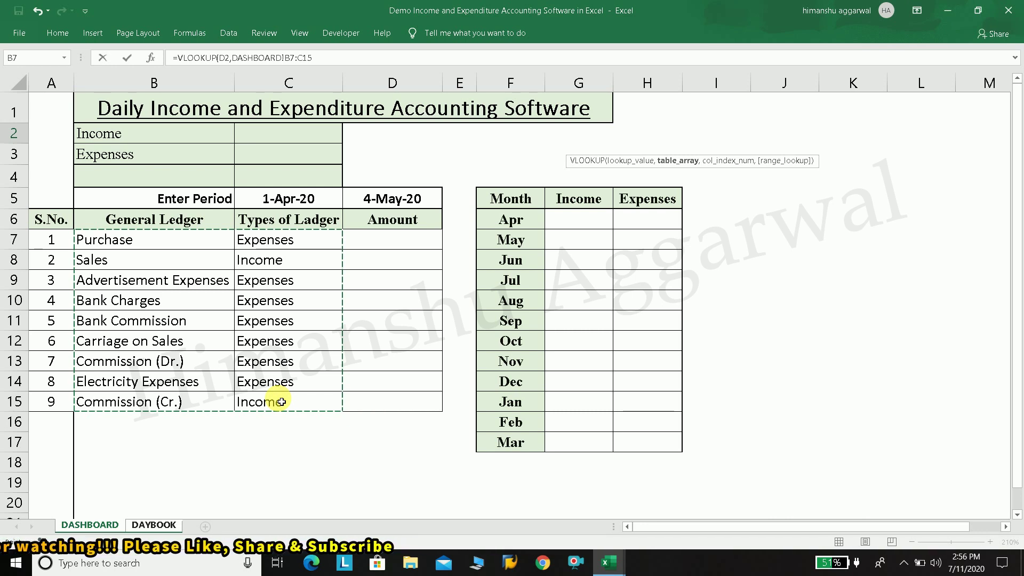
click(329, 60)
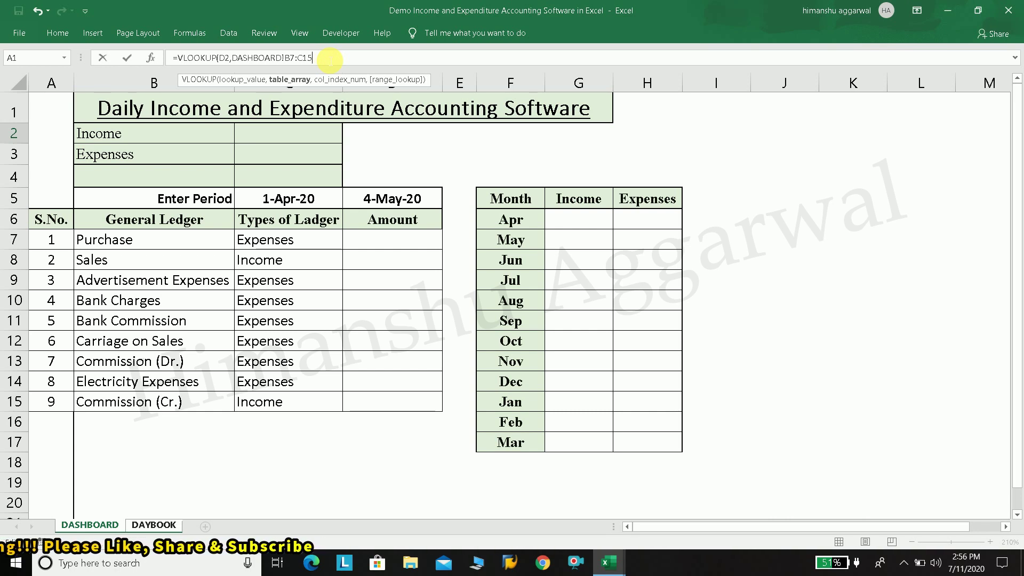
key(F4)
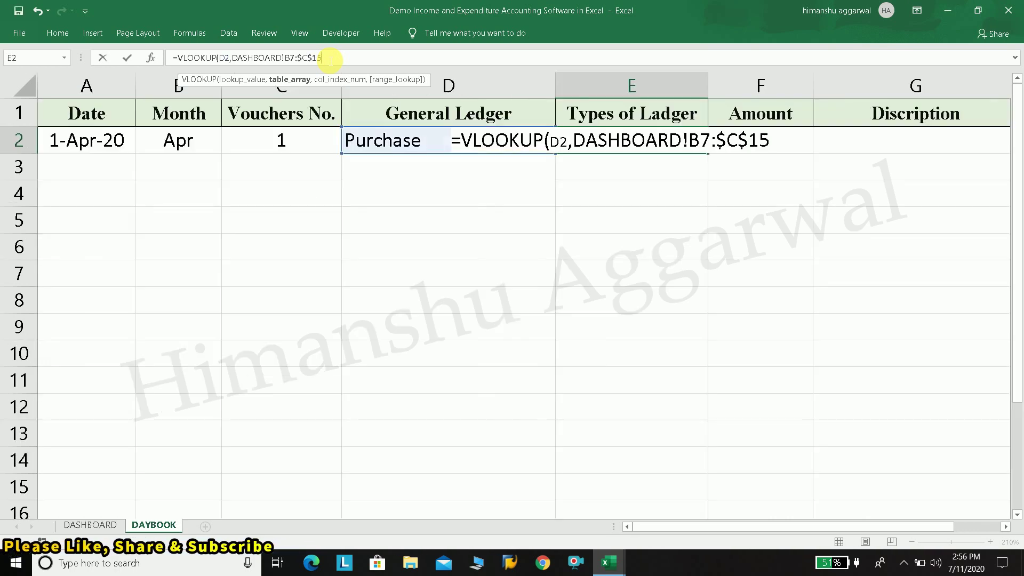
key(BackSpace)
key(BackSpace)
text(1000)
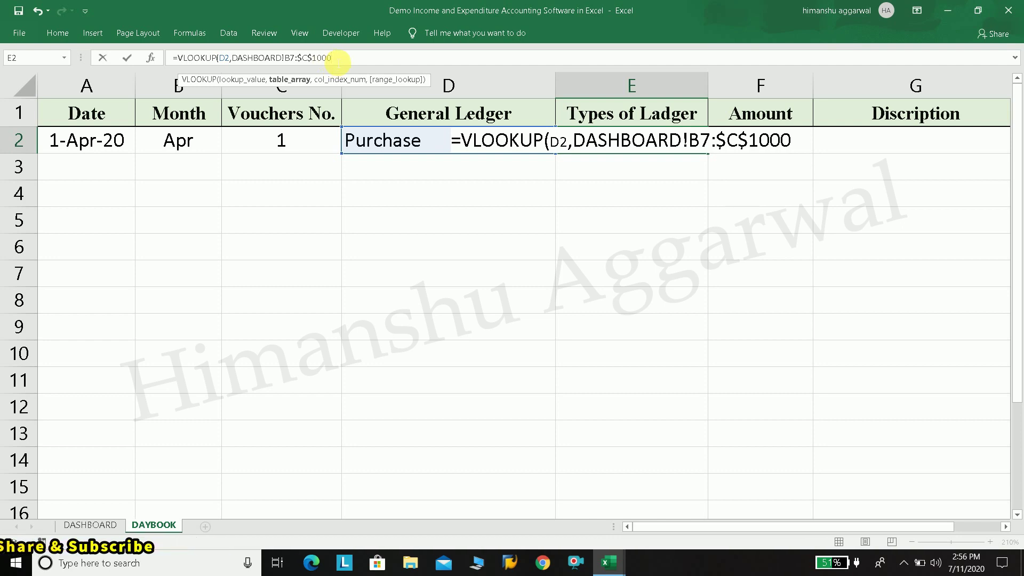
text(,)
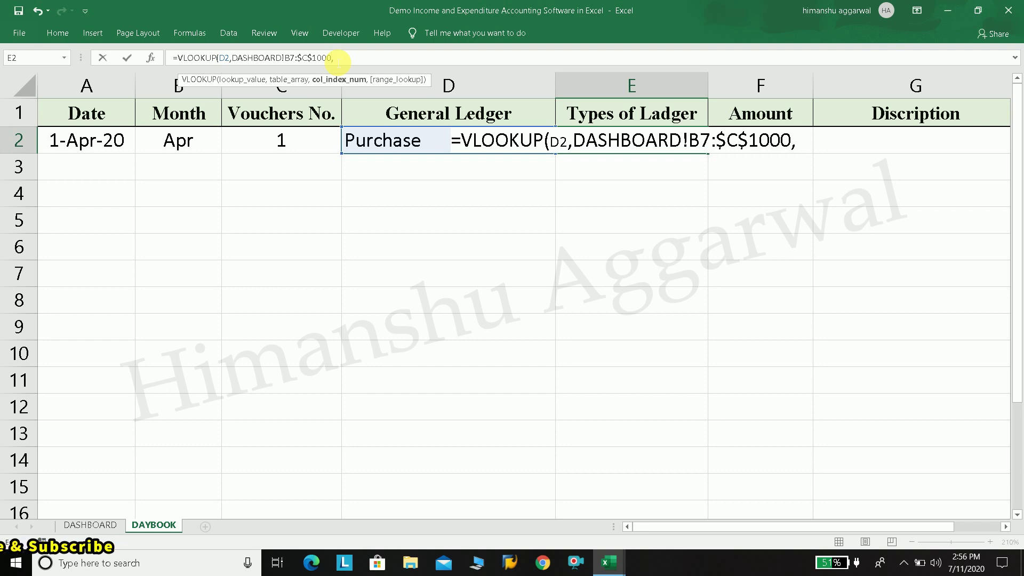
text(2)
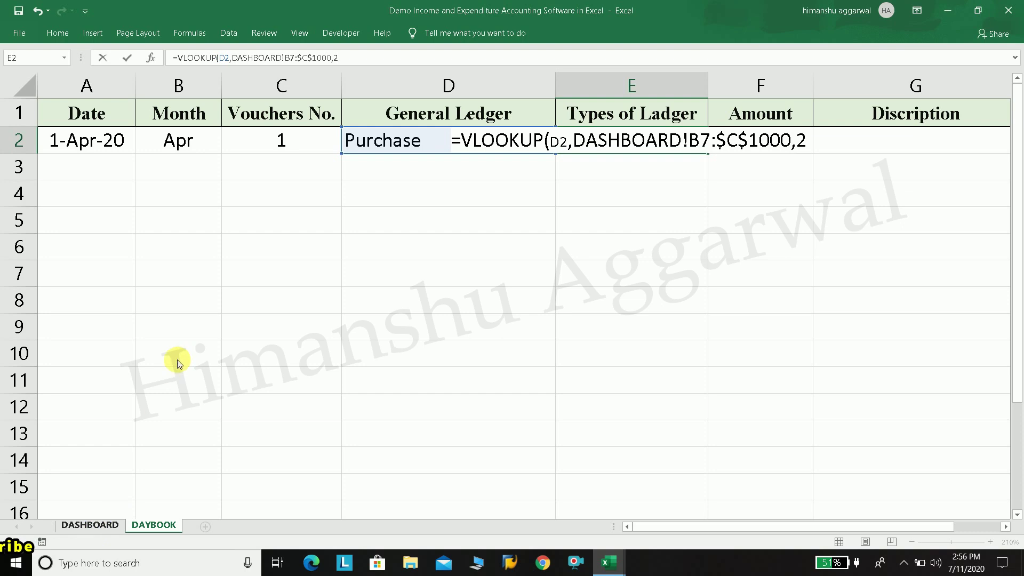
key(ctrl+Return)
Add the FALSE exact-match argument to the E2 lookup formula.
click(91, 527)
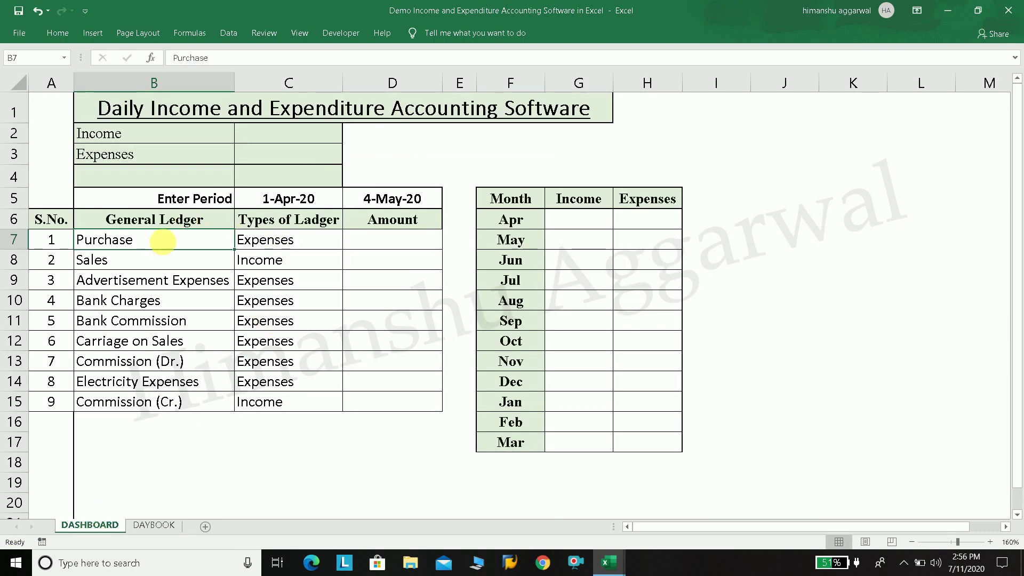
click(144, 525)
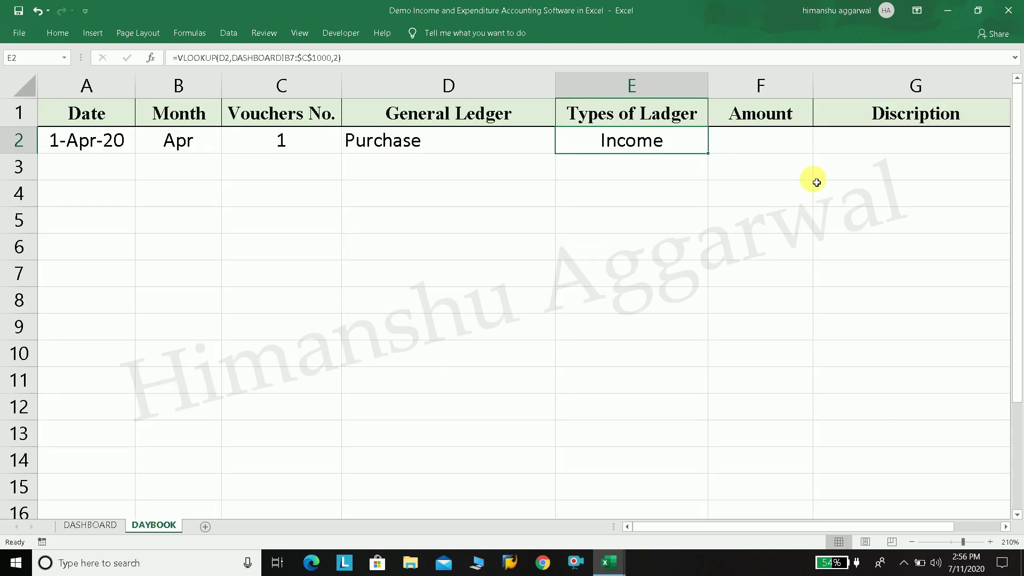
double_click(667, 146)
key(Left)
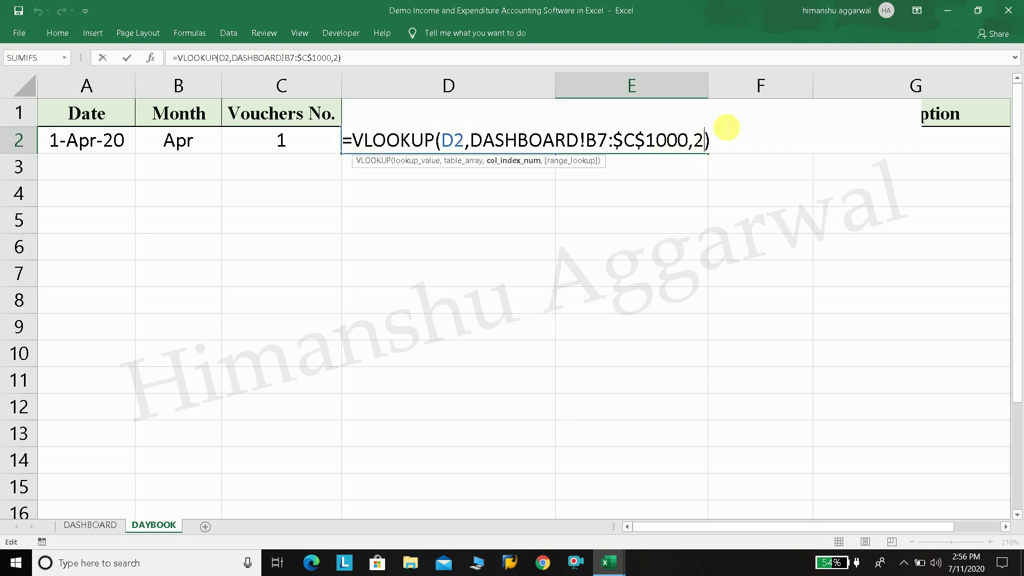
text(,)
key(Down)
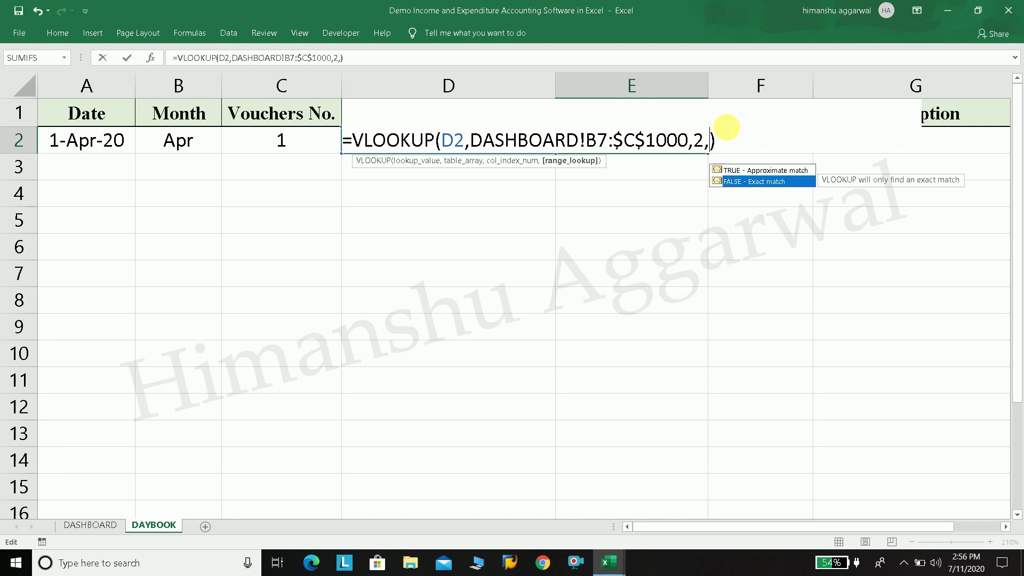
key(Return)
Try Sales in D2's general ledger dropdown, then settle on Purchase.
click(506, 145)
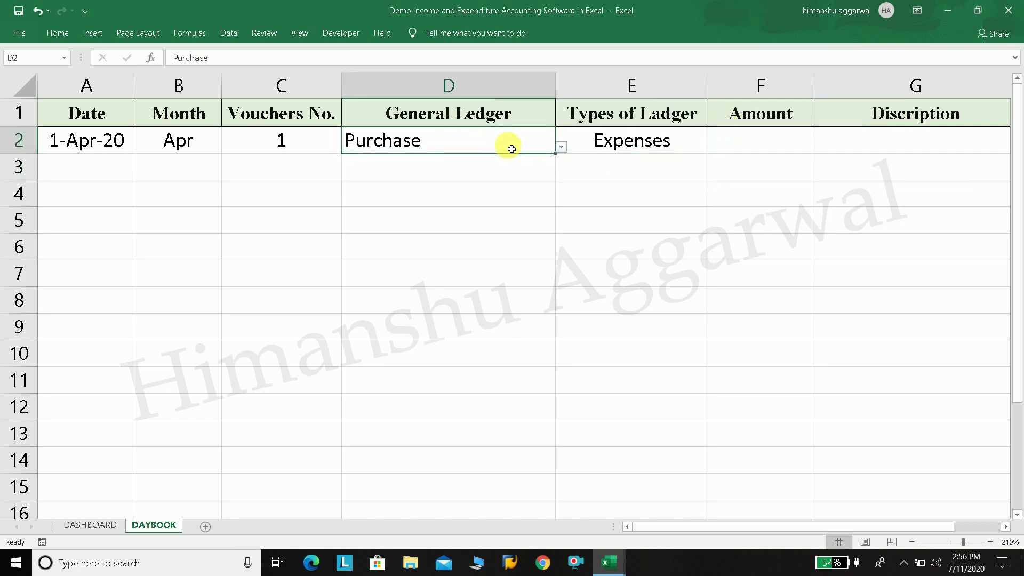
click(561, 148)
click(469, 183)
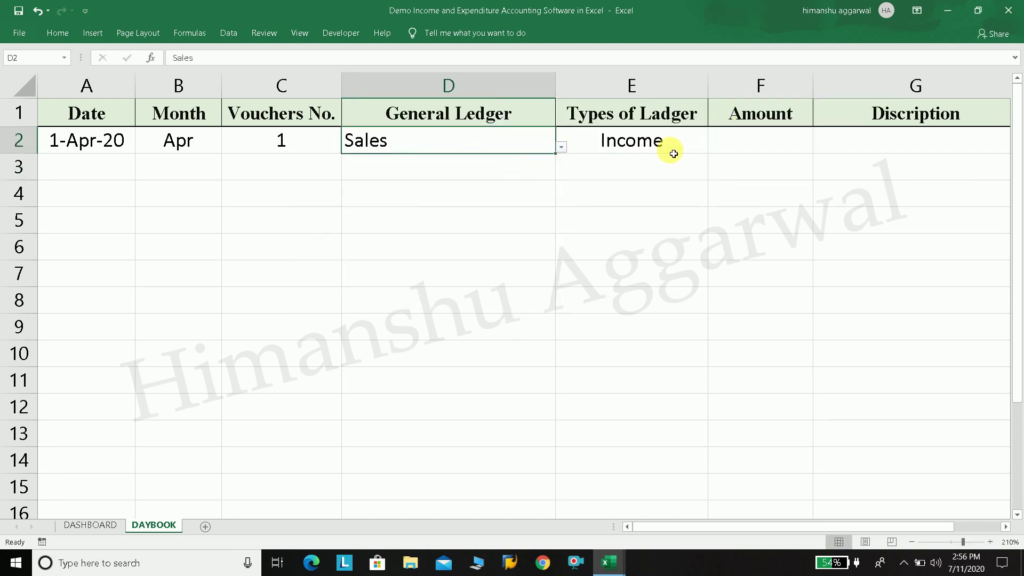
click(561, 150)
click(551, 169)
click(412, 160)
click(663, 187)
Enter amount 25,000 in F2 and description 'Purchase Goods' in G2, then return to DASHBOARD.
click(772, 145)
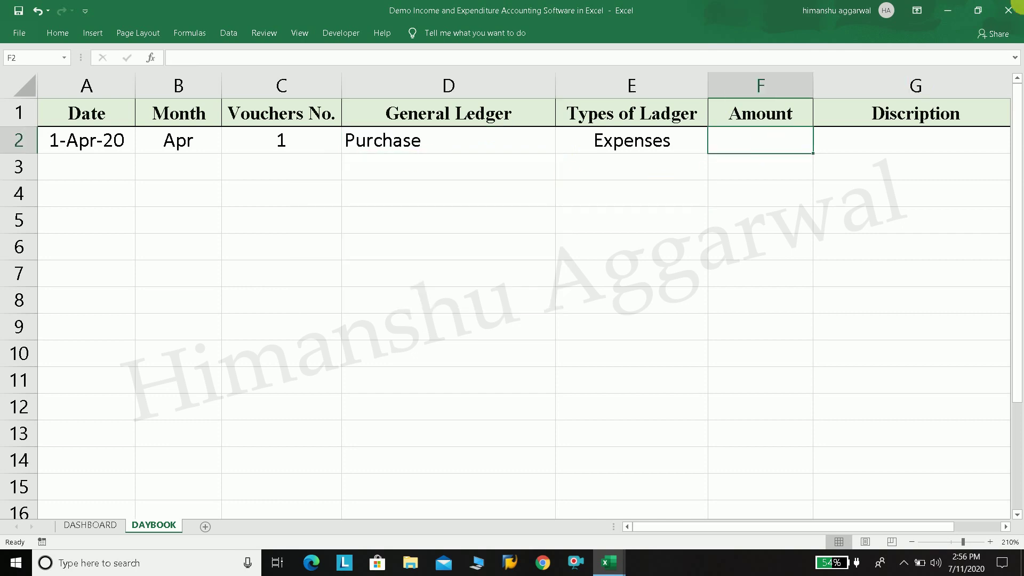
text(25,000)
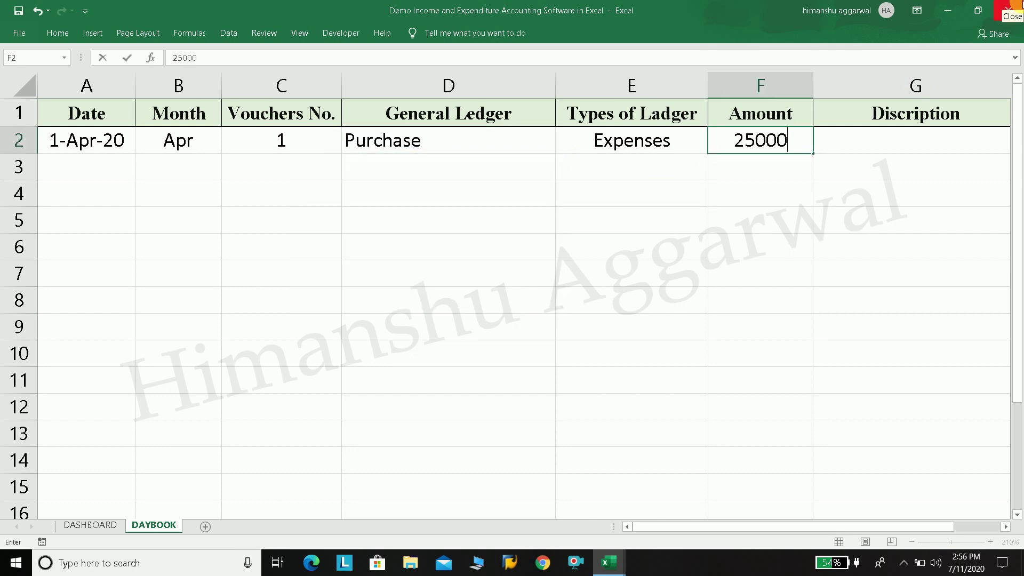
key(Return)
click(946, 140)
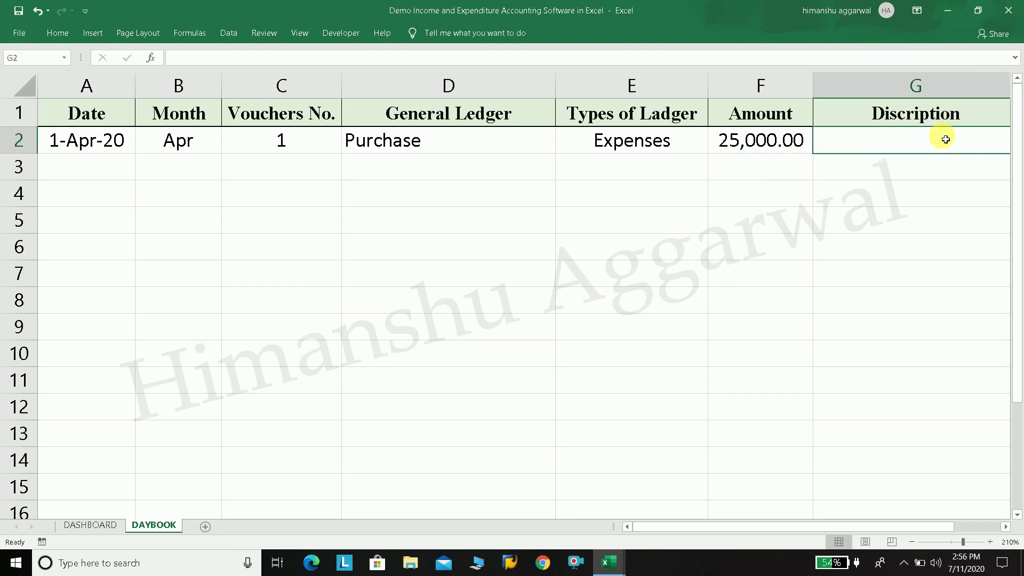
text(Purchase Goods)
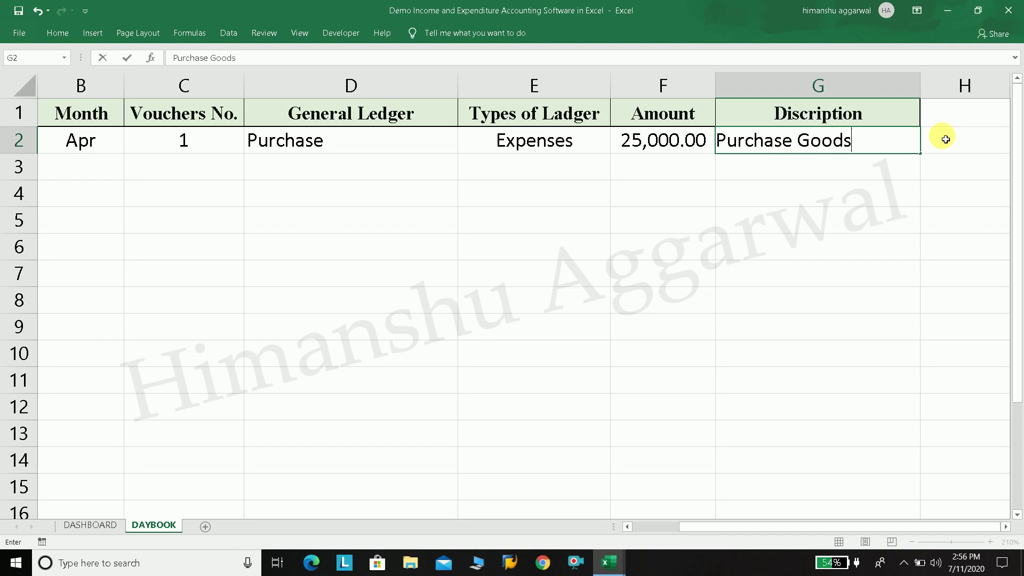
key(Return)
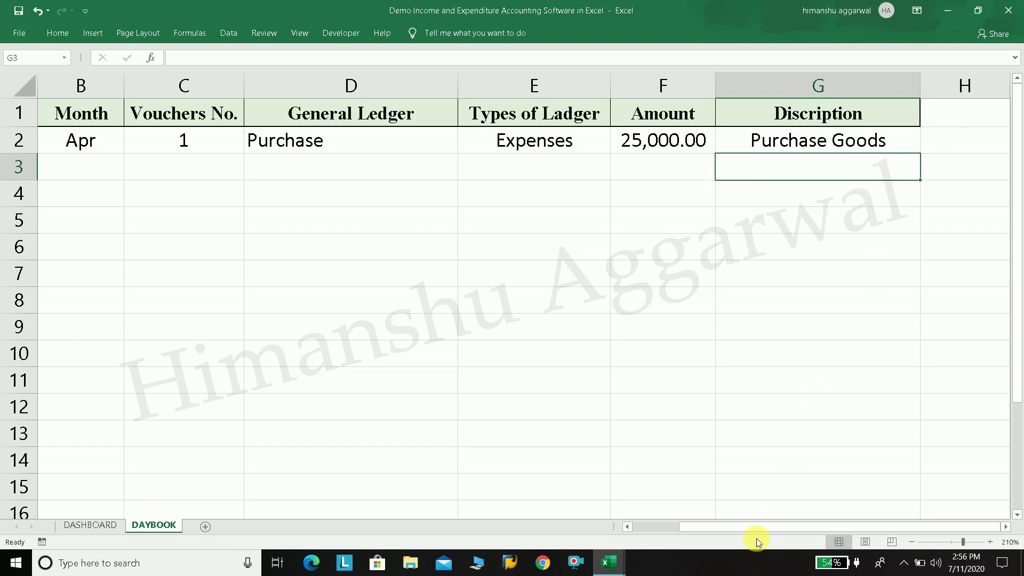
drag(686, 525, 656, 526)
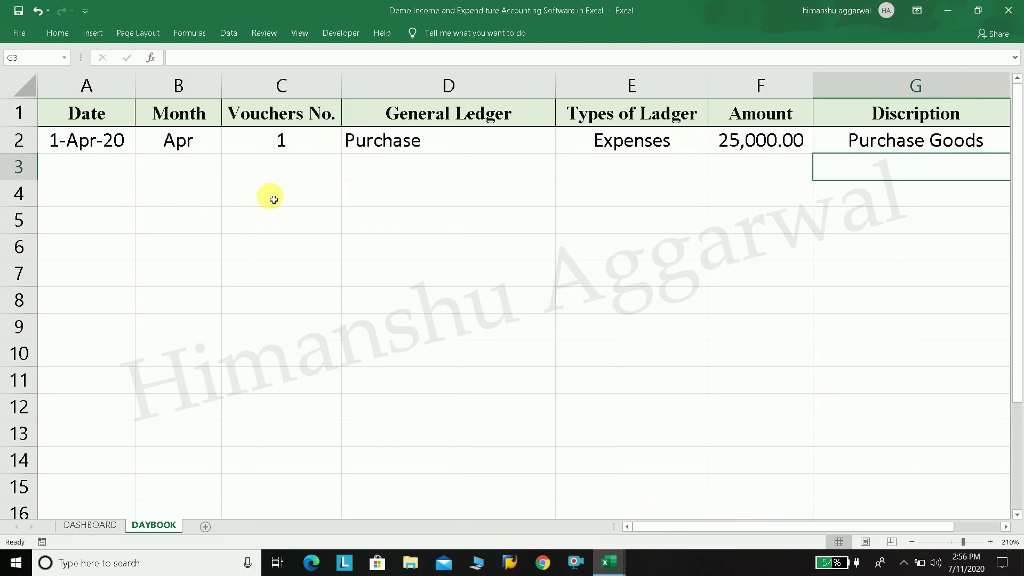
click(89, 525)
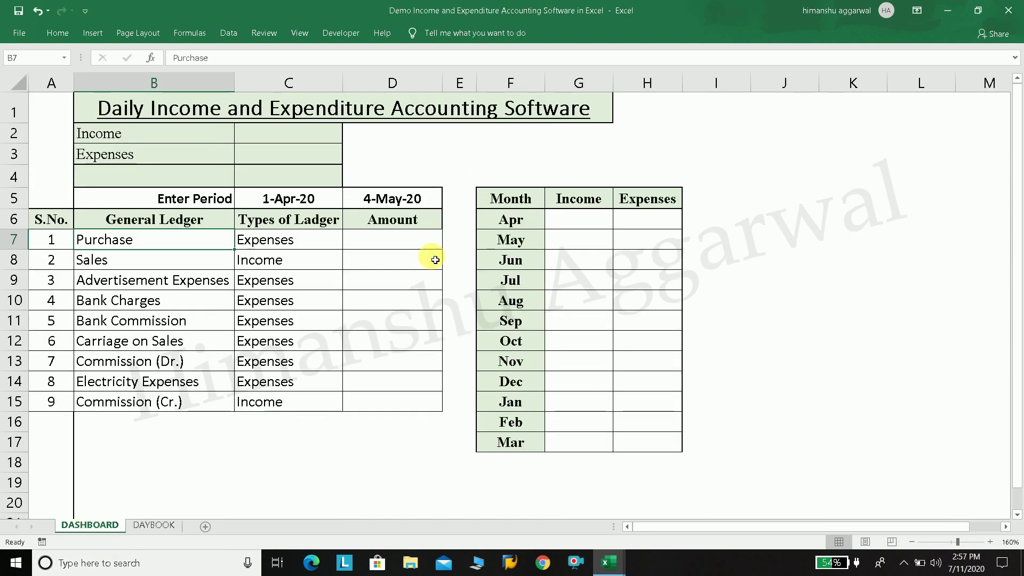
Review the DAYBOOK ledger entries and the DASHBOARD period dates before writing the formula.
click(394, 279)
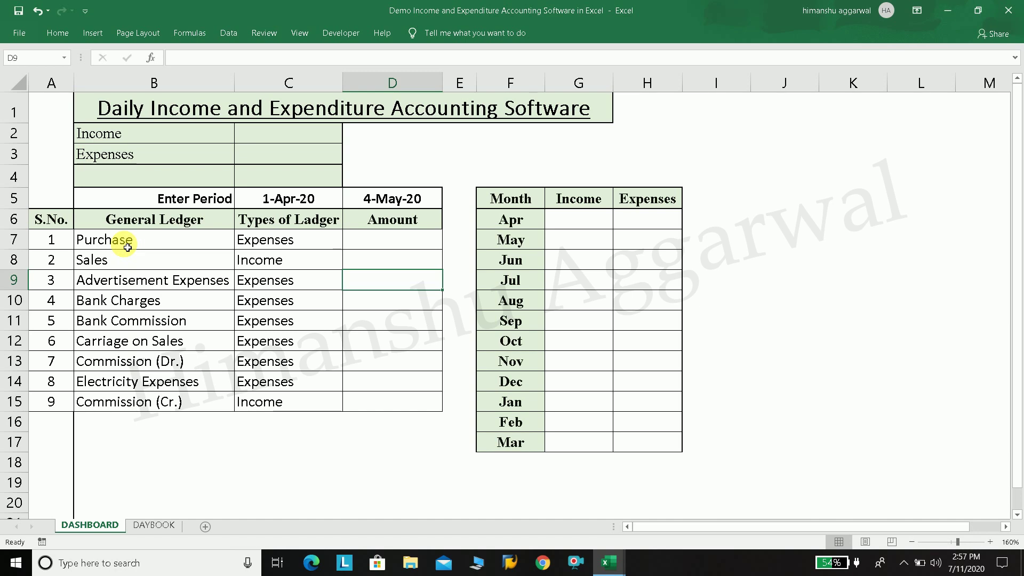
click(403, 241)
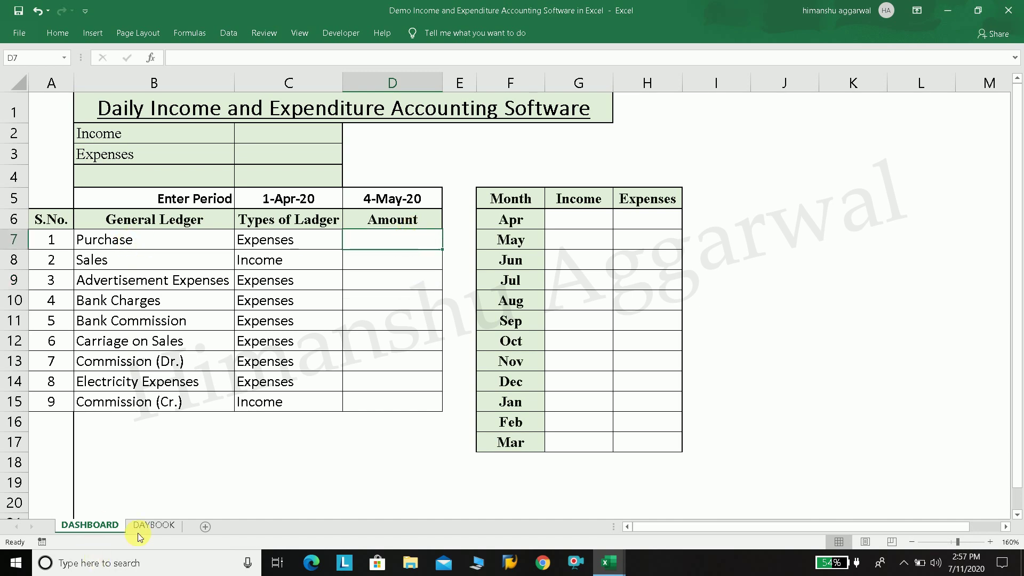
click(140, 527)
click(96, 526)
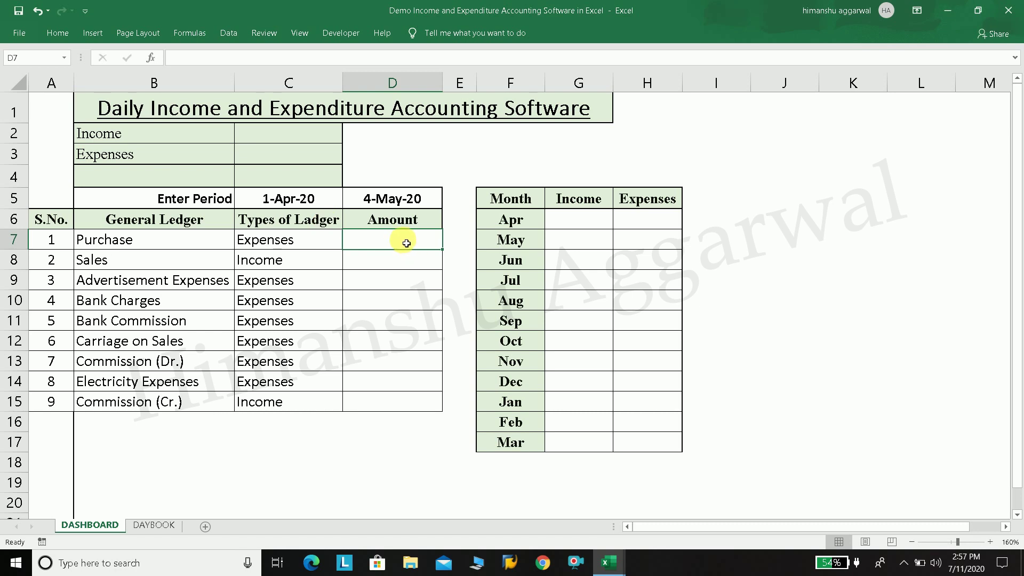
text(=)
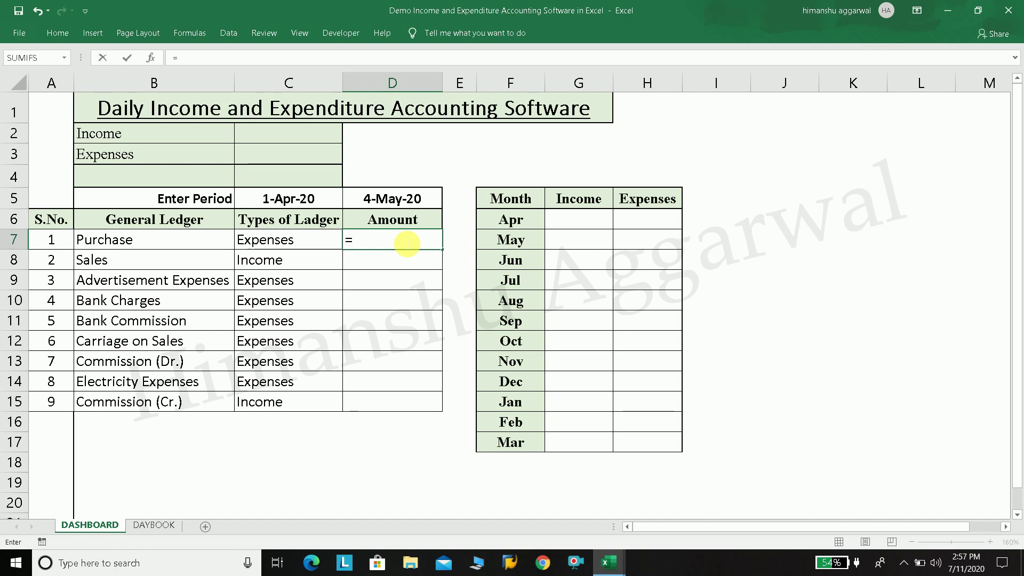
text(sumifs)
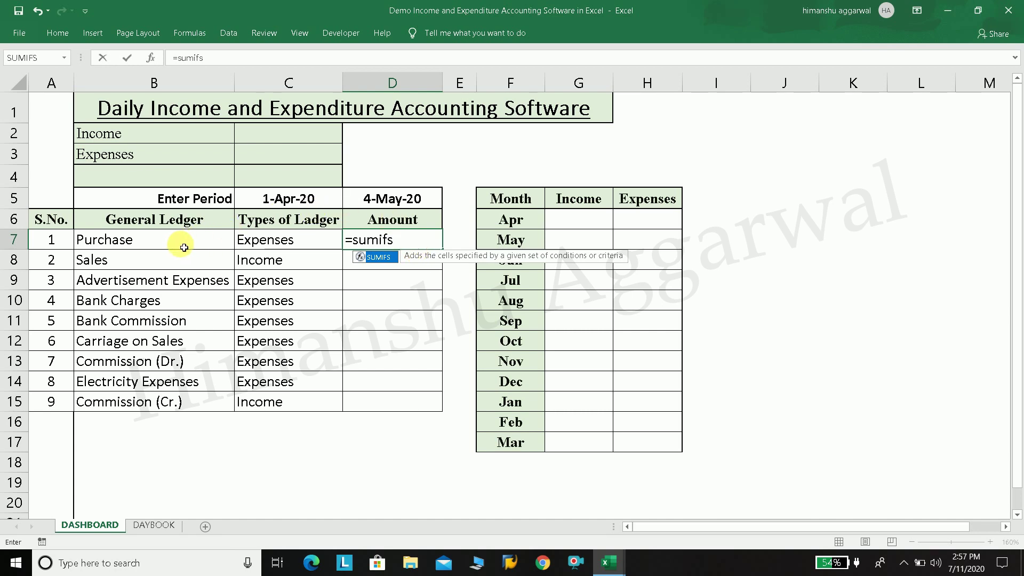
key(Escape)
key(Escape)
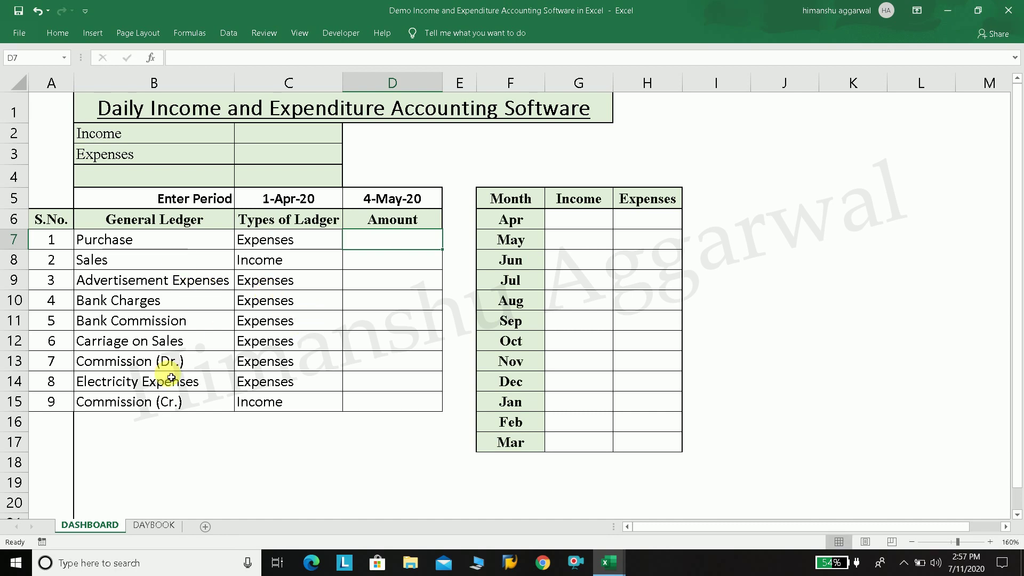
click(163, 528)
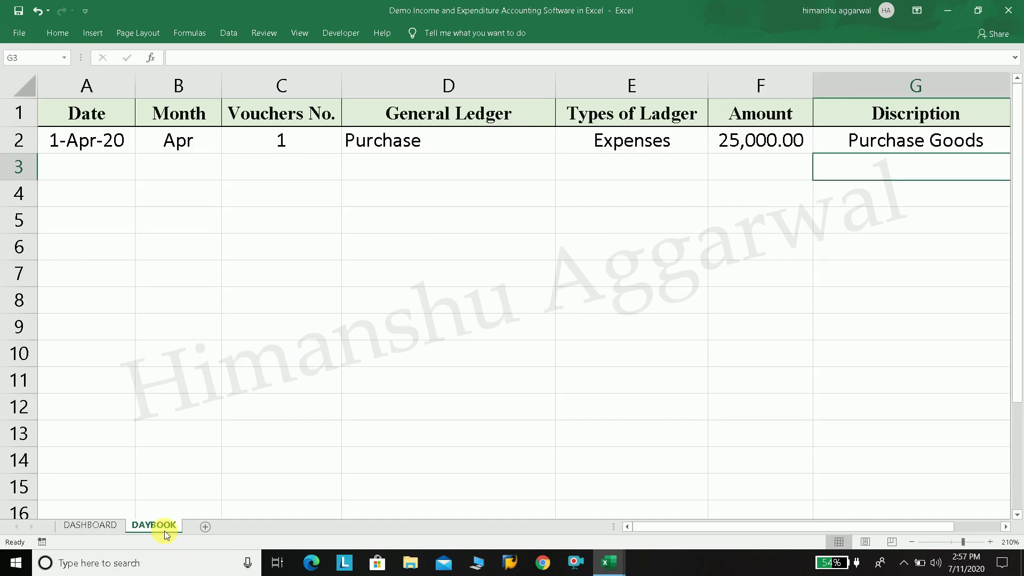
drag(430, 144, 430, 352)
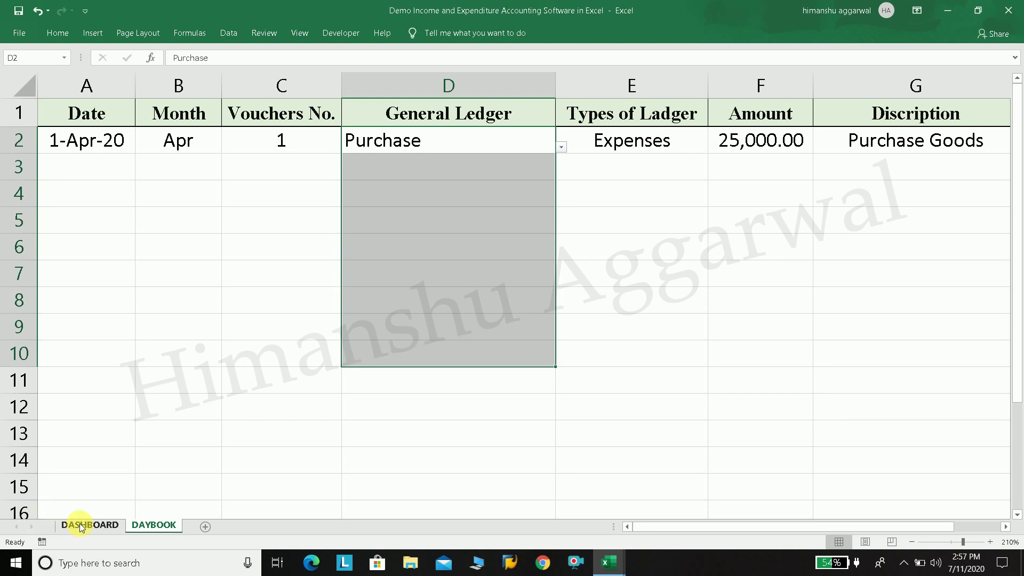
click(81, 526)
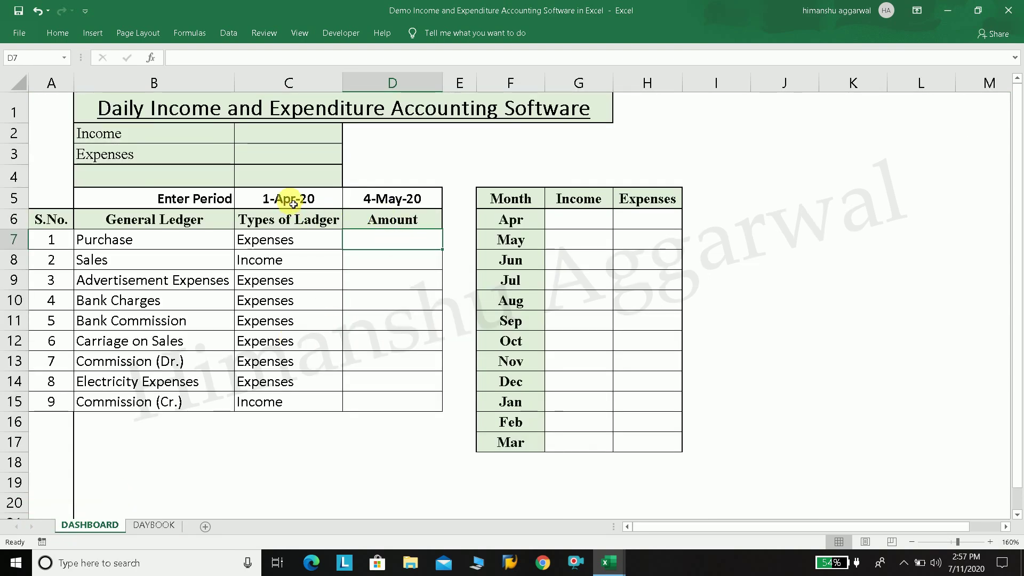
click(294, 204)
click(373, 199)
click(274, 197)
click(391, 197)
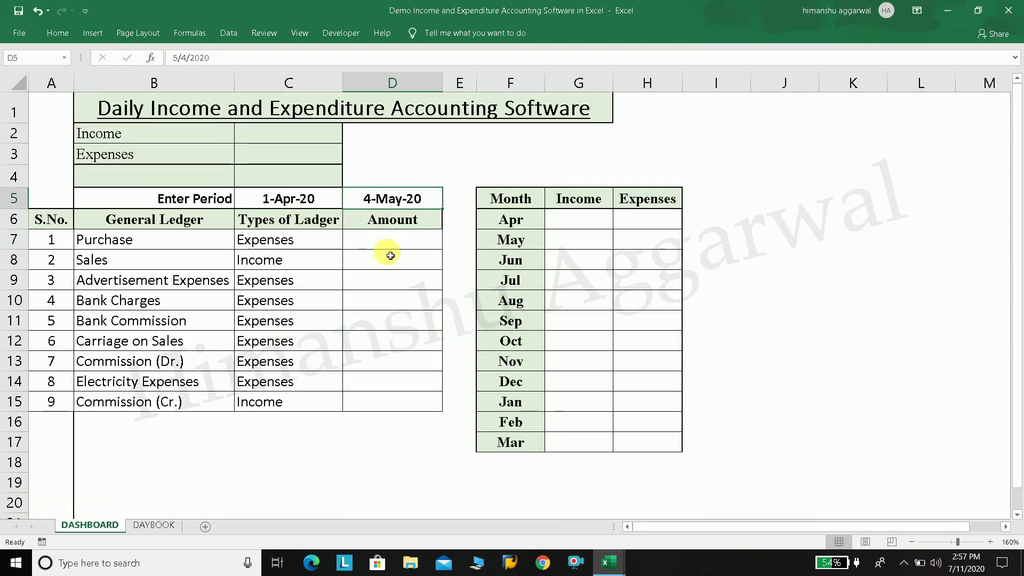
Start a SUMIFS in D7 summing DAYBOOK column F with column D as criteria range.
click(389, 244)
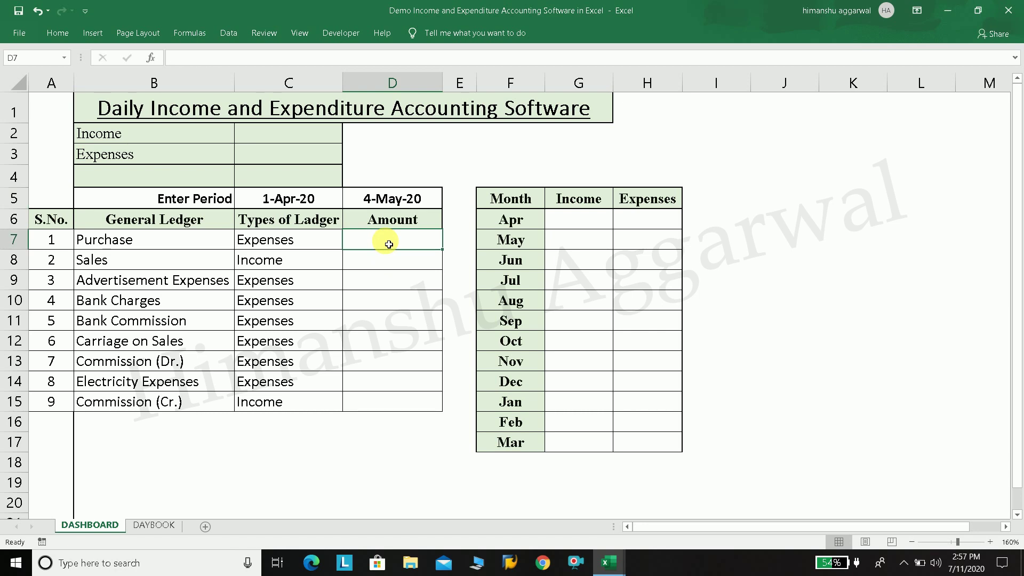
text(=sumifs)
key(Tab)
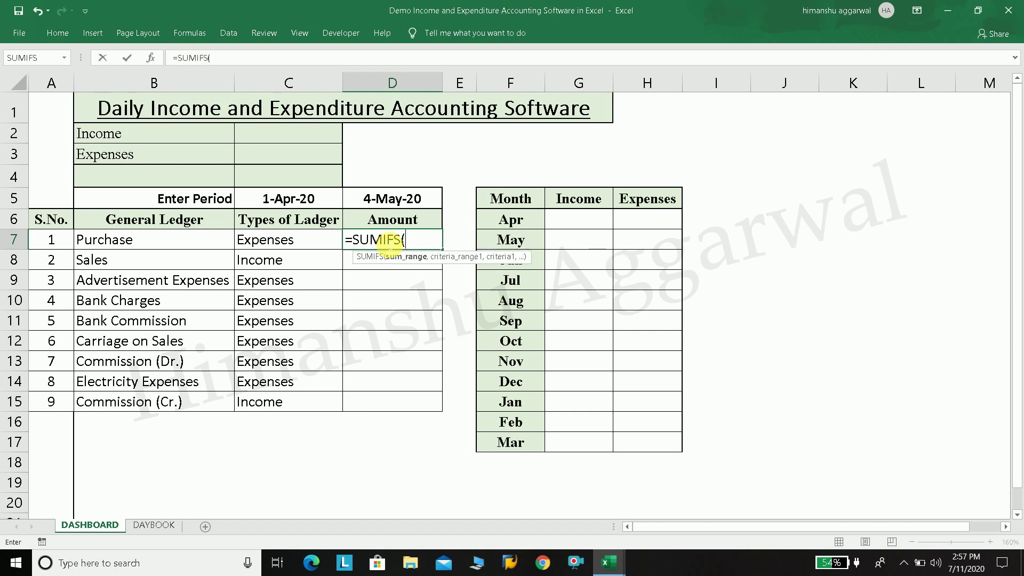
click(164, 526)
click(762, 87)
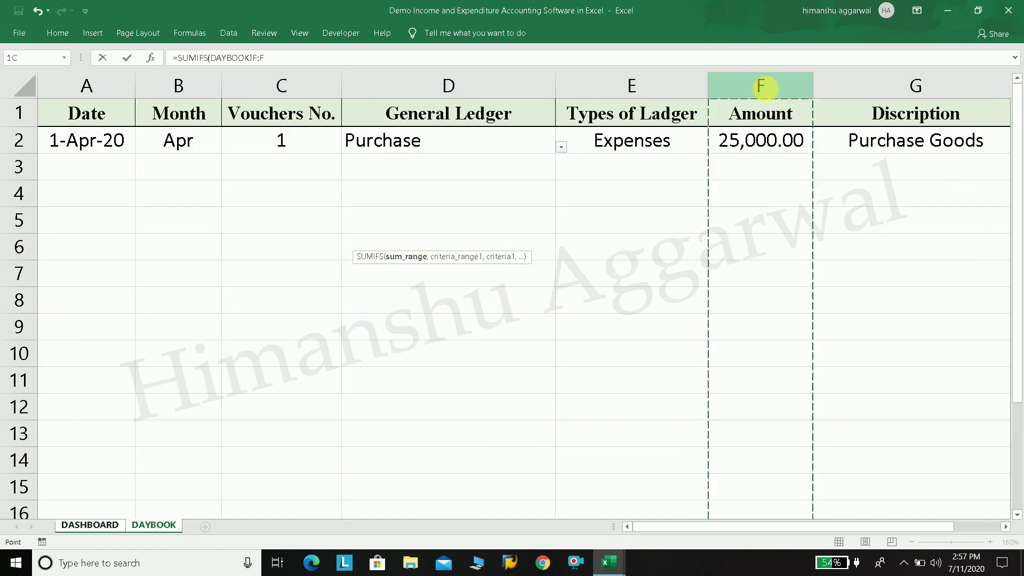
text(,)
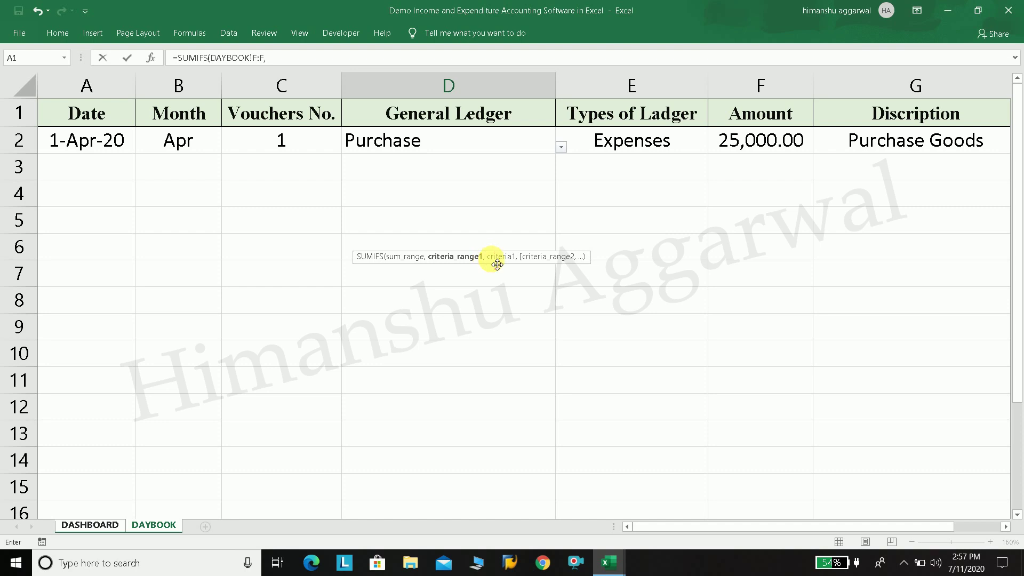
drag(444, 270, 681, 238)
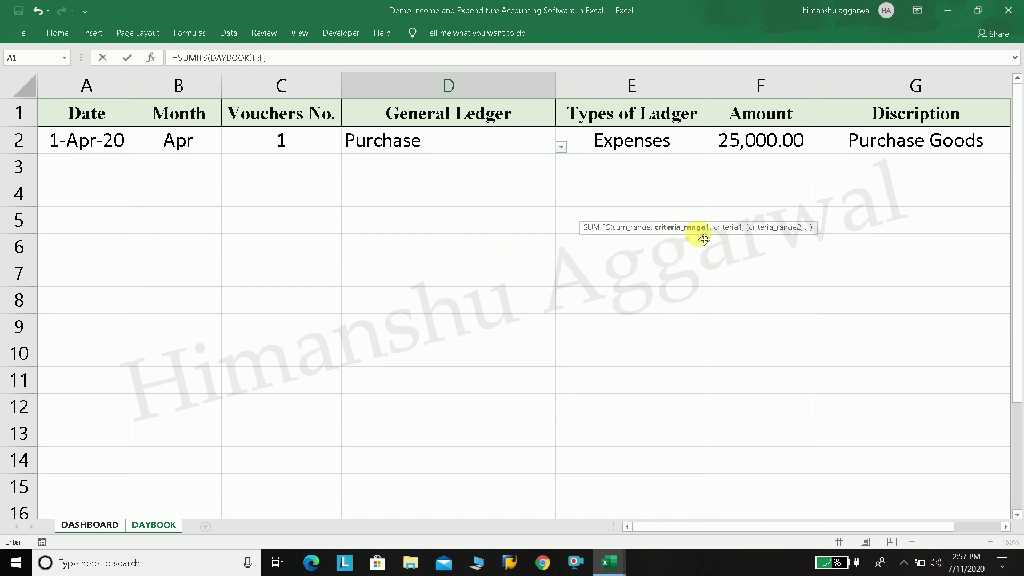
click(446, 85)
text(,)
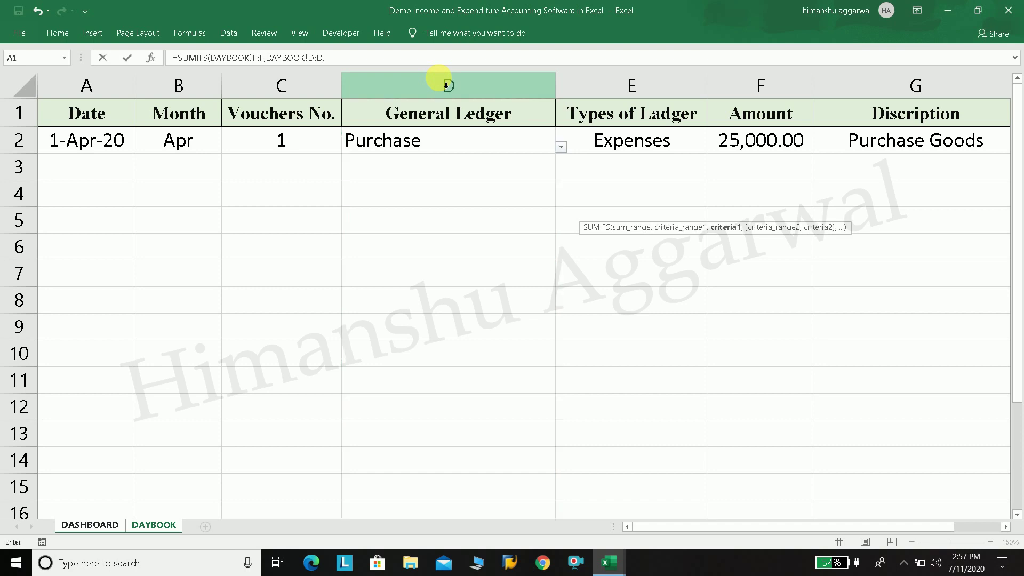
Add B7 as the ledger criterion and DAYBOOK column A as the date criteria range.
click(103, 530)
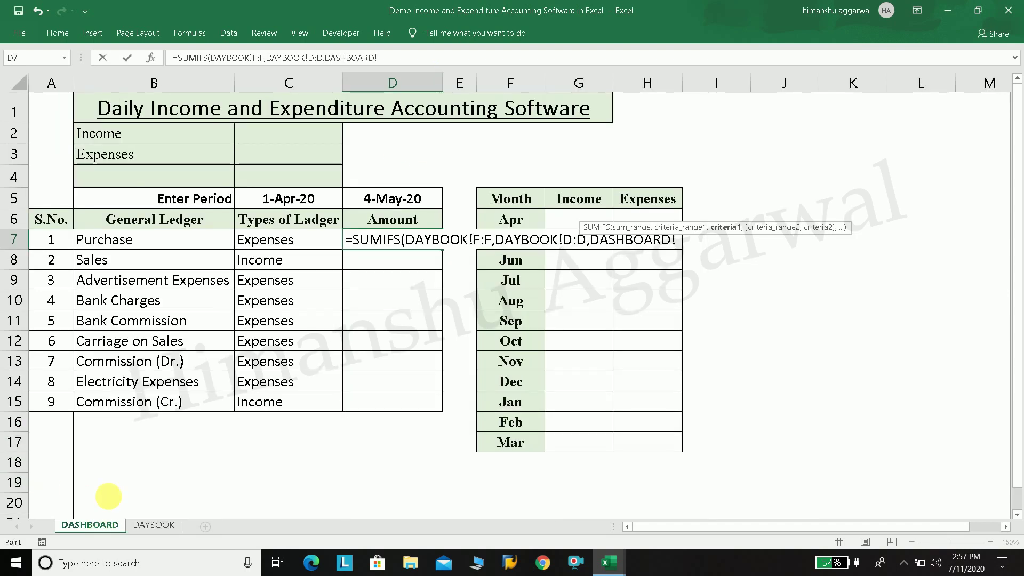
click(143, 243)
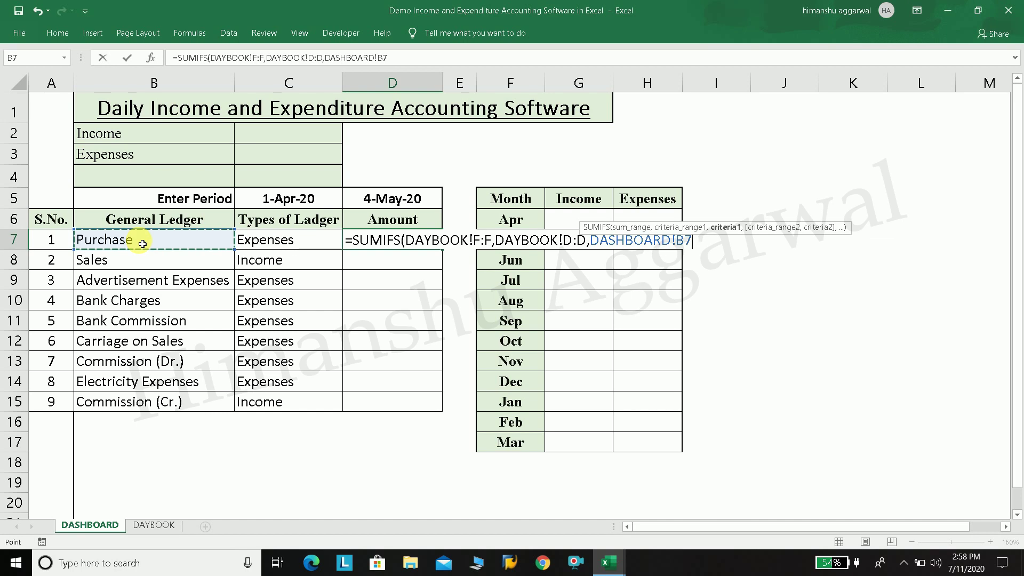
text(,)
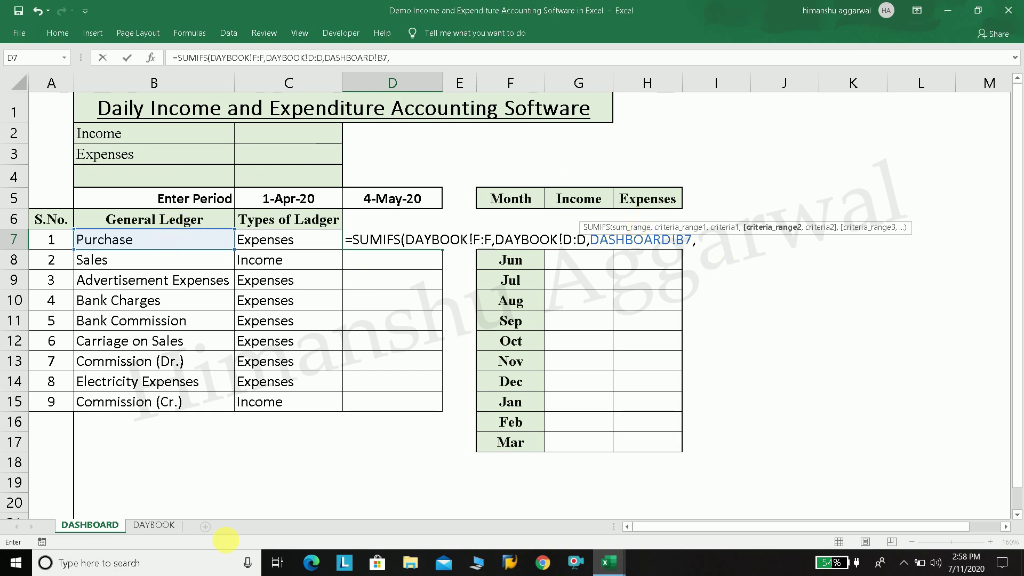
click(160, 525)
click(87, 88)
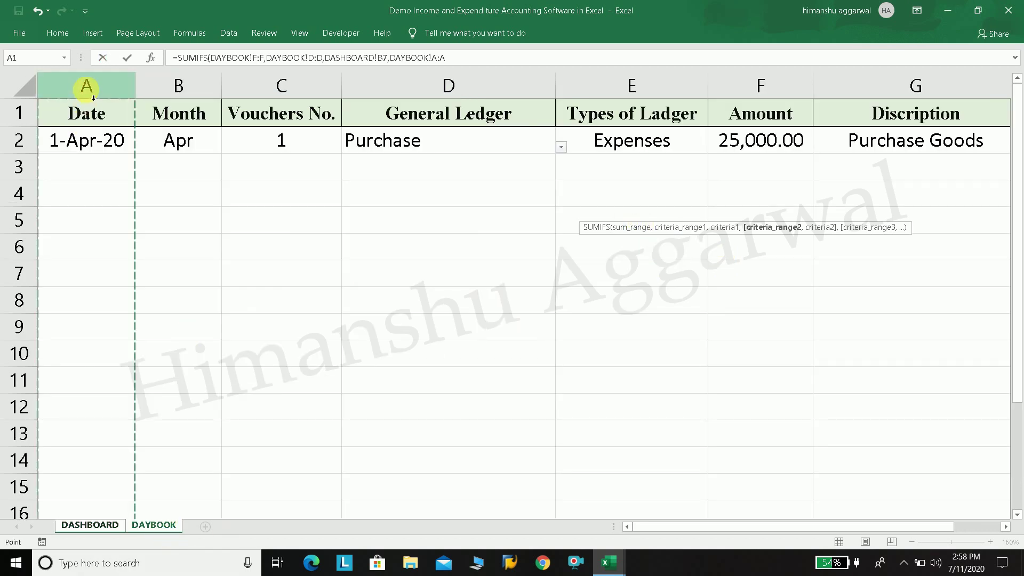
text(,)
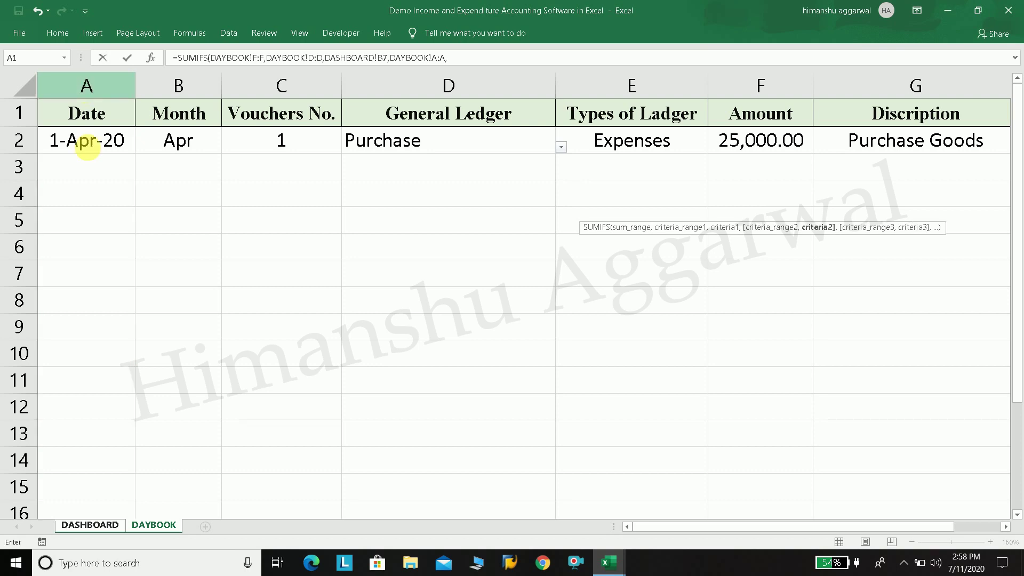
click(86, 525)
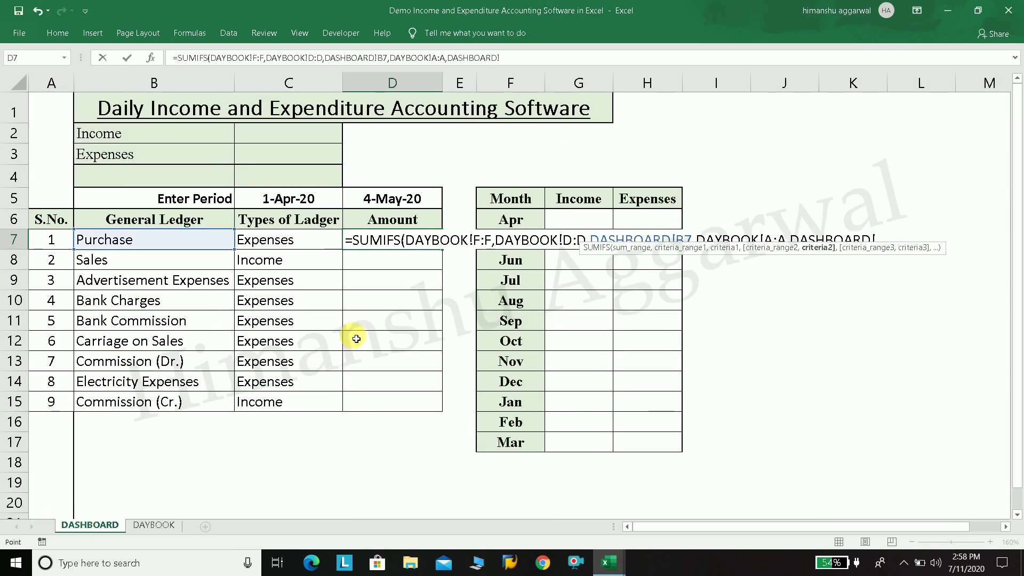
key(BackSpace)
key(BackSpace)
key(BackSpace)
key(BackSpace)
key(BackSpace)
key(BackSpace)
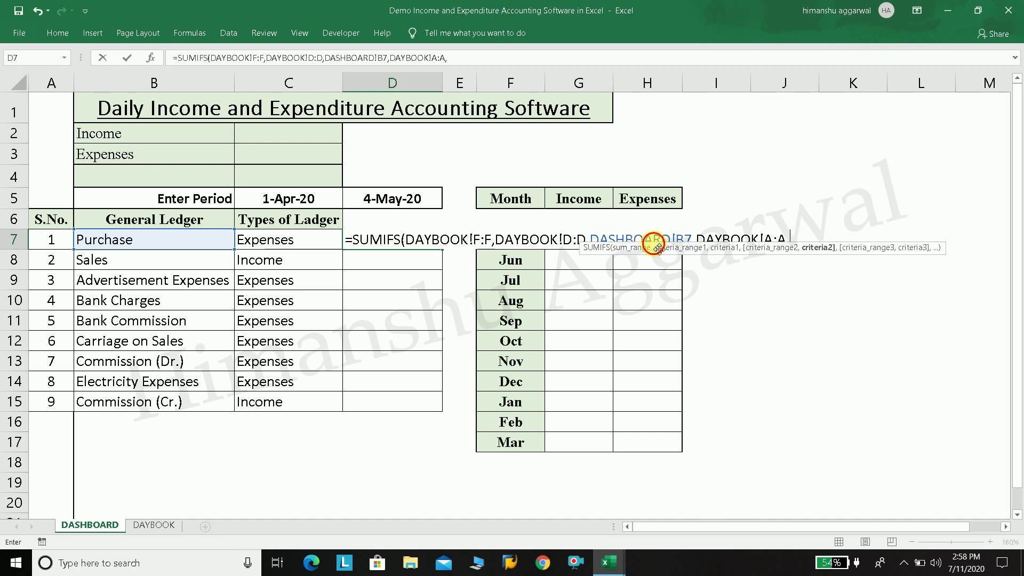
drag(655, 246, 651, 281)
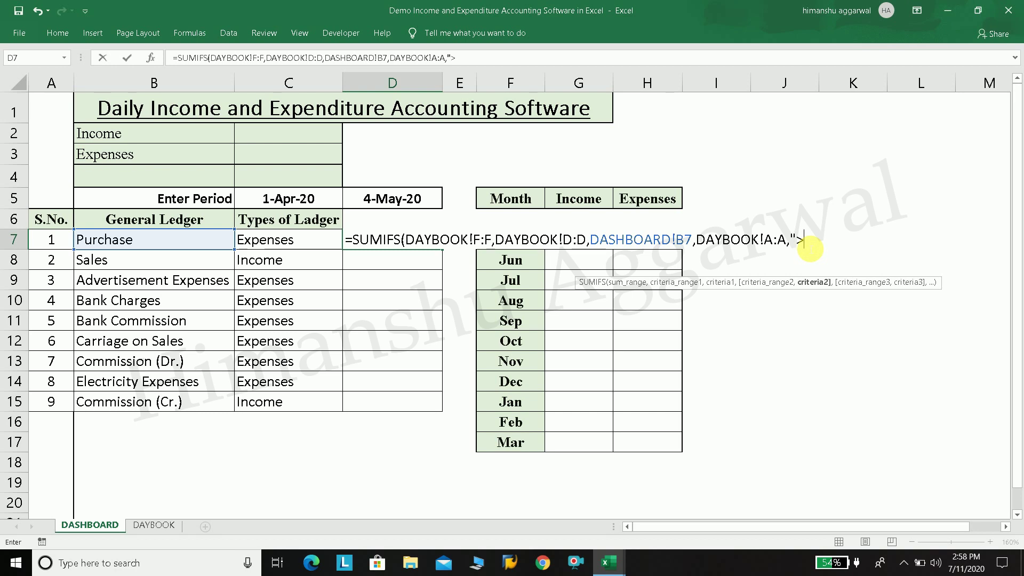
text(">=)
Add the lower-bound date condition ">="&$C$5 to the D7 SUMIFS.
text("&)
click(294, 205)
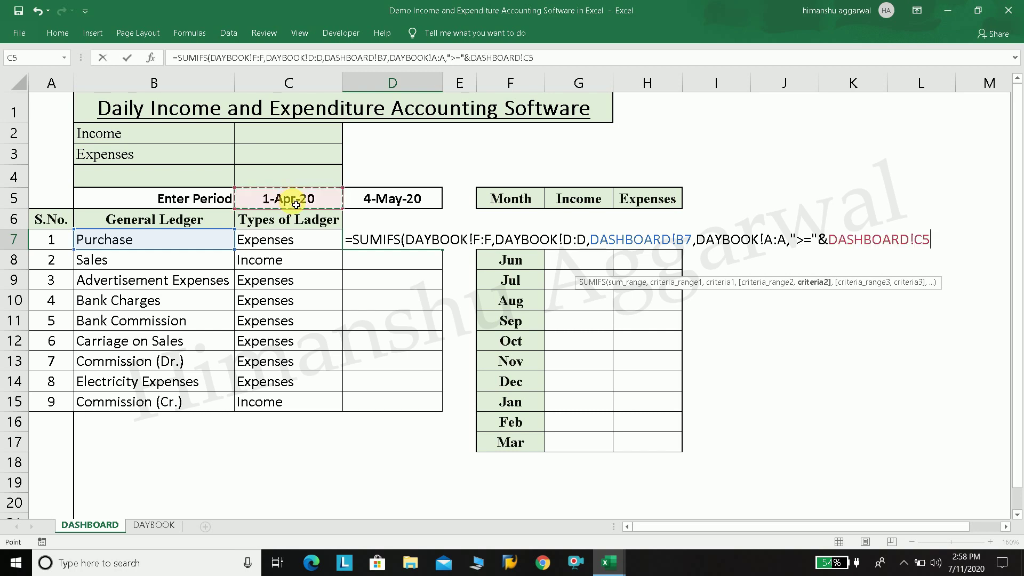
key(F4)
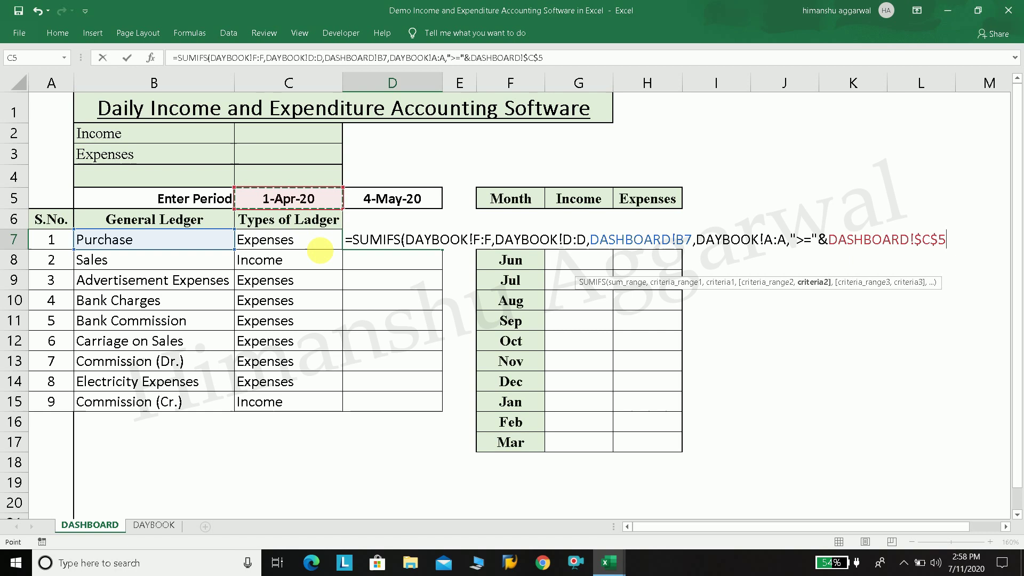
click(918, 242)
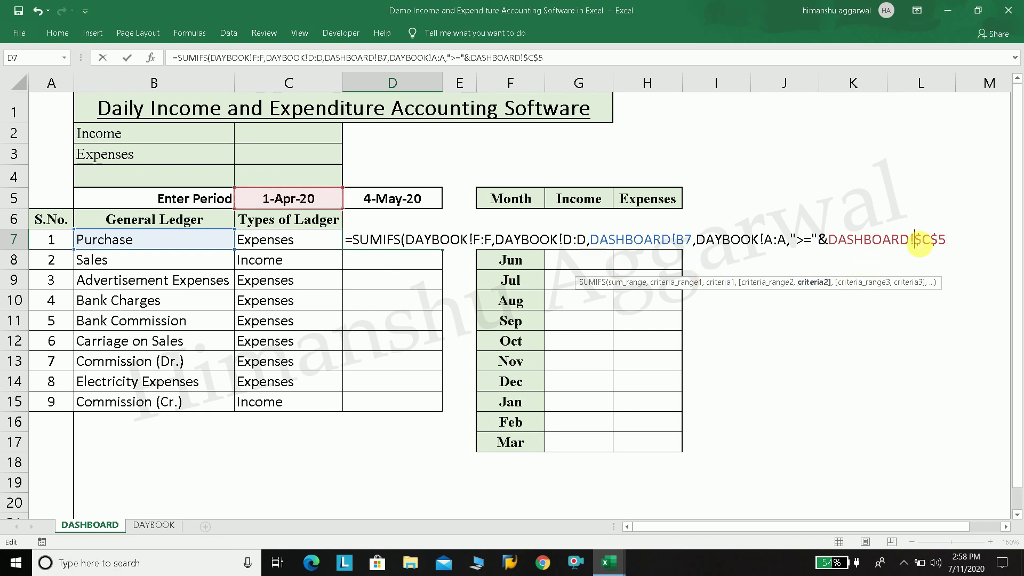
key(BackSpace)
key(BackSpace)
key(BackSpace)
key(BackSpace)
key(BackSpace)
key(BackSpace)
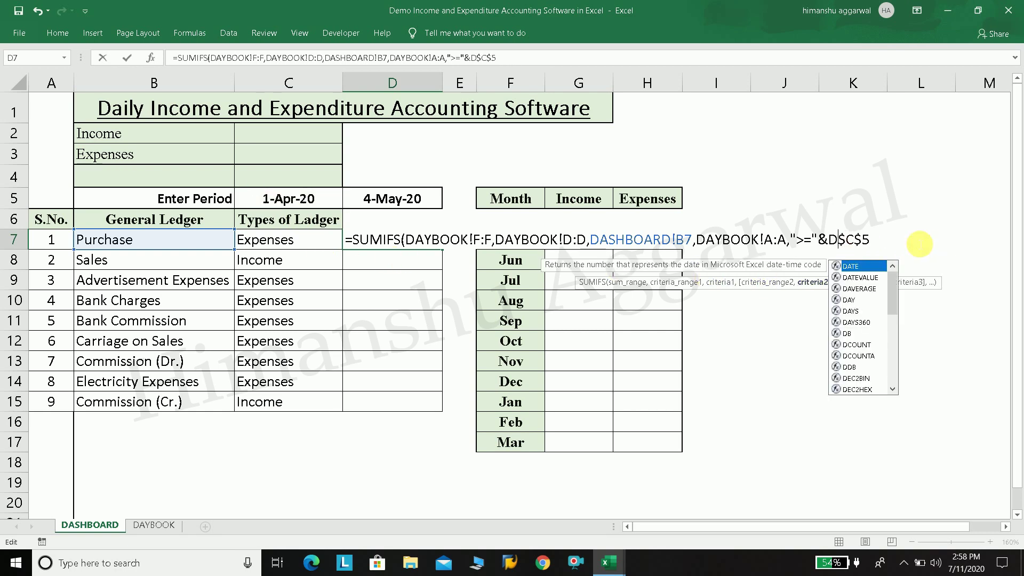
key(BackSpace)
click(871, 245)
text(,)
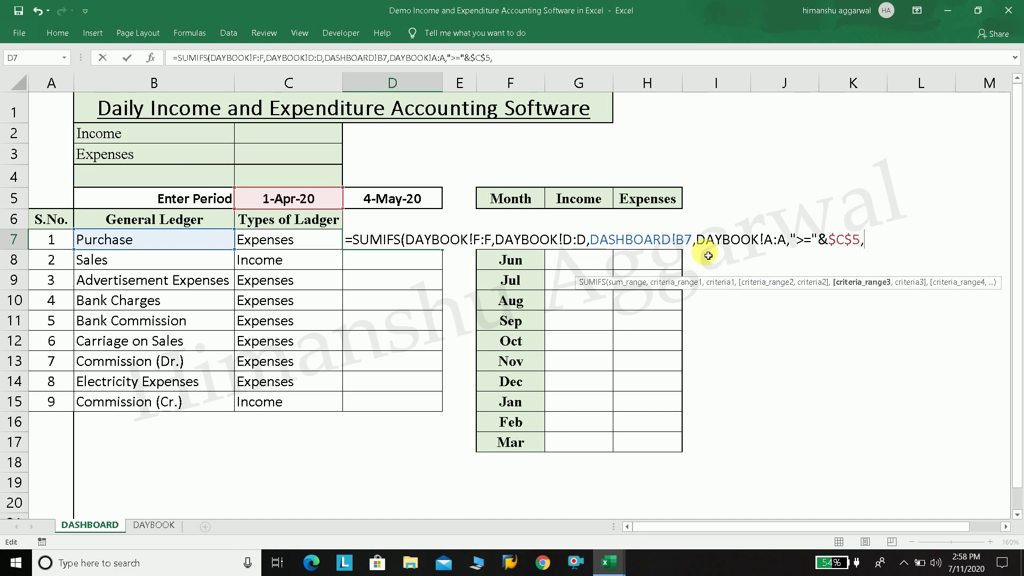
Add the upper-bound condition "<="&$D$5 on column A and complete the D7 formula.
drag(696, 240, 863, 240)
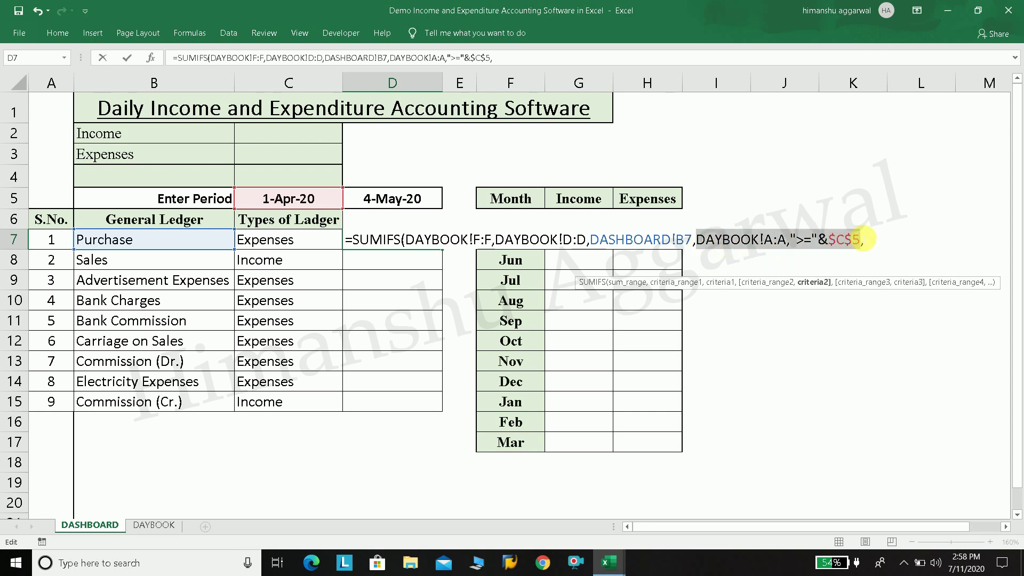
key(ctrl+c)
click(867, 240)
key(ctrl+v)
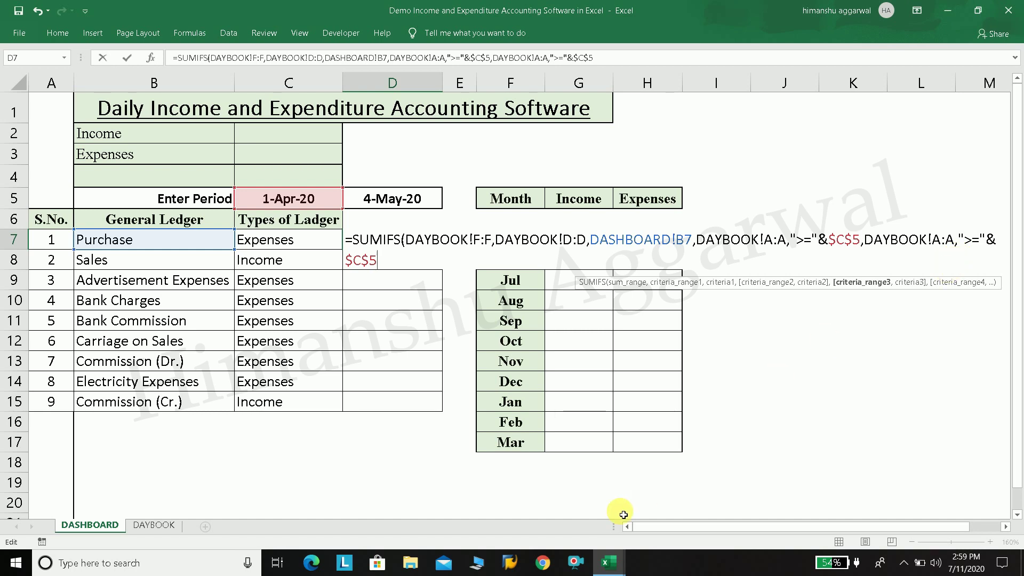
drag(663, 526, 725, 533)
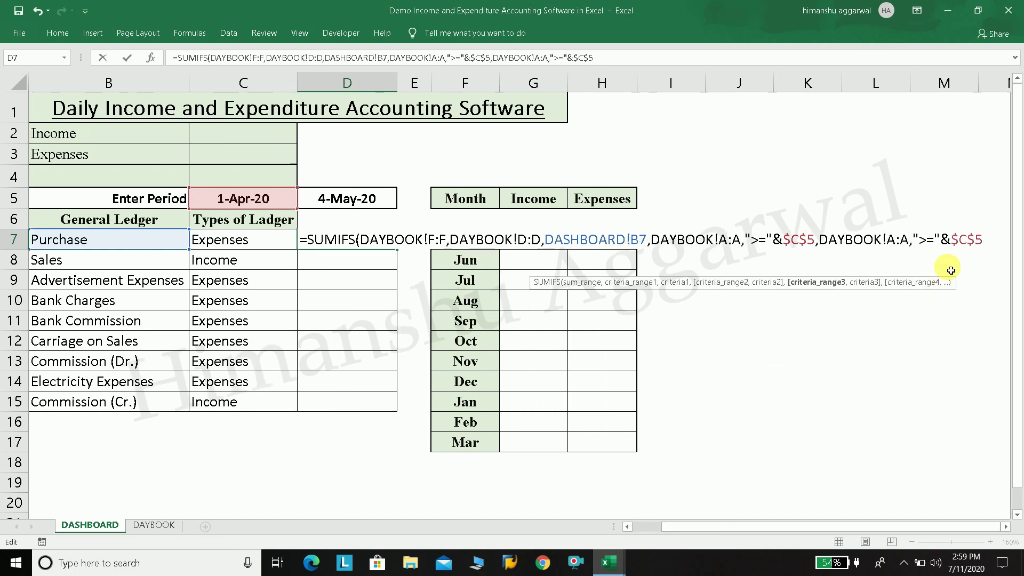
click(968, 247)
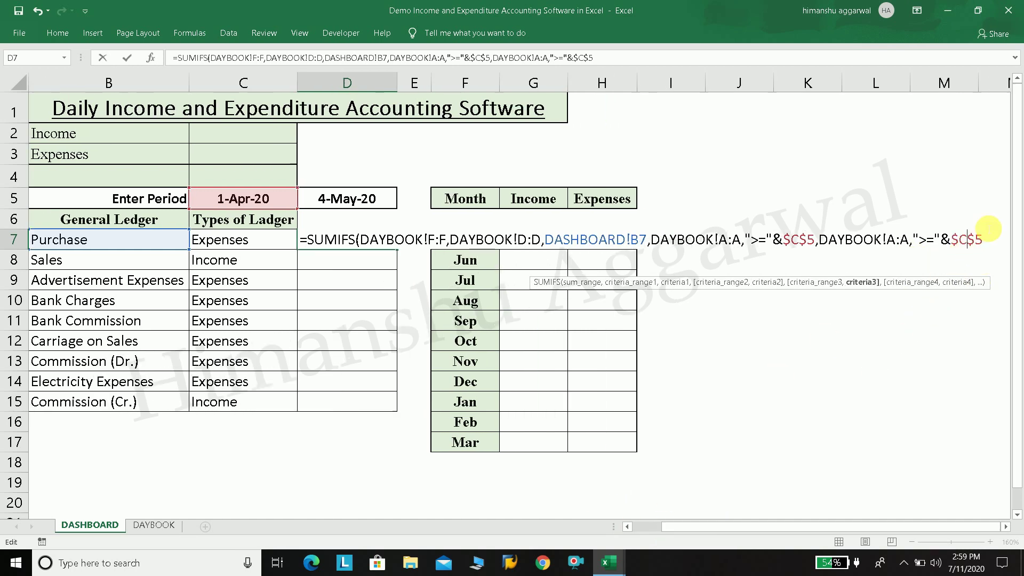
key(BackSpace)
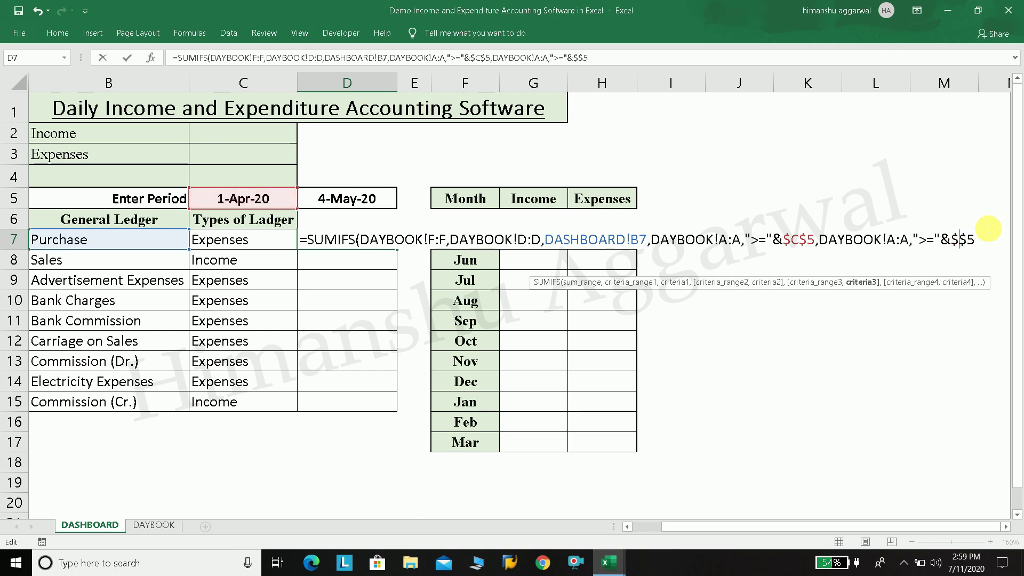
text(d)
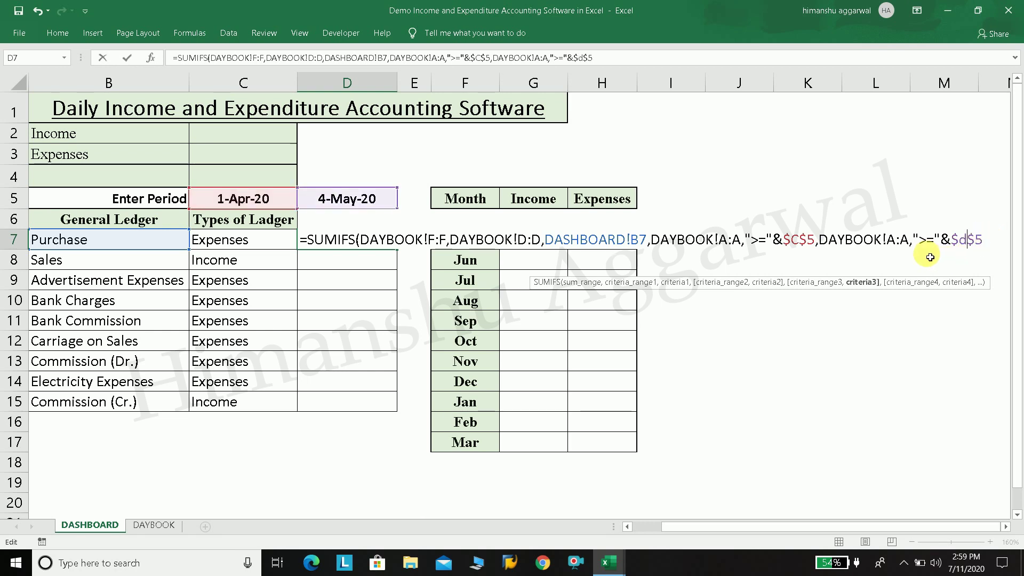
click(927, 243)
key(BackSpace)
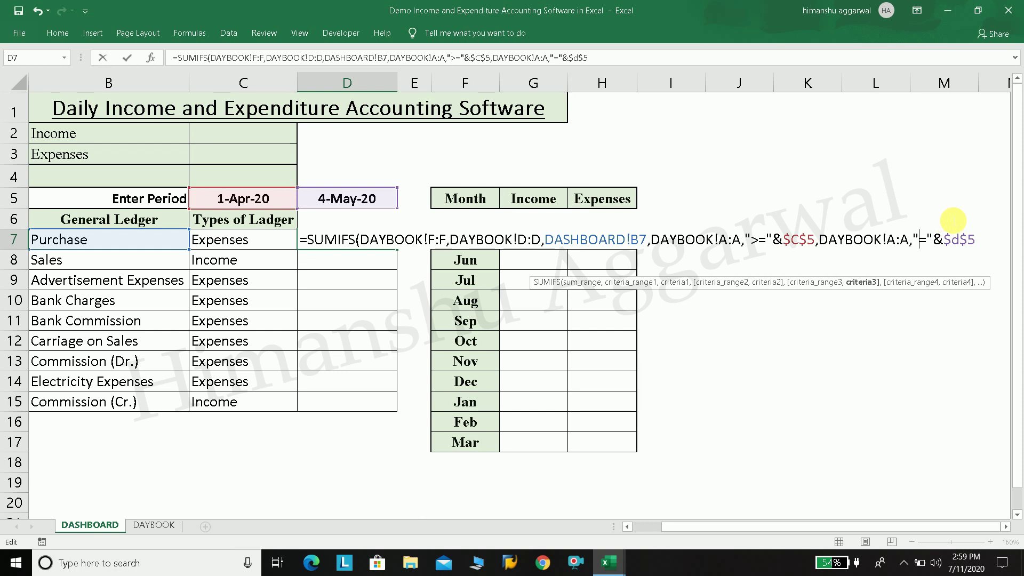
text(<)
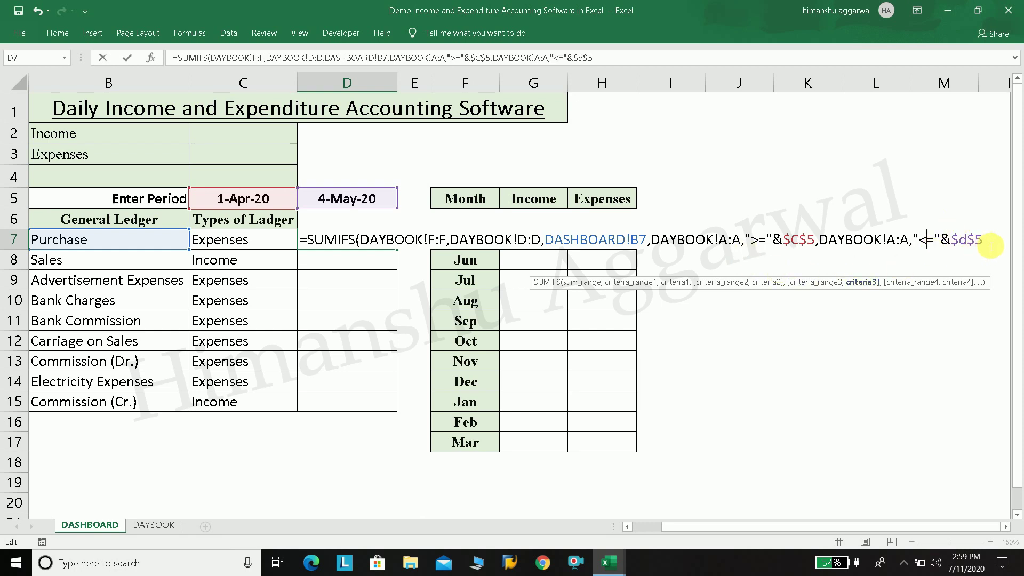
text())
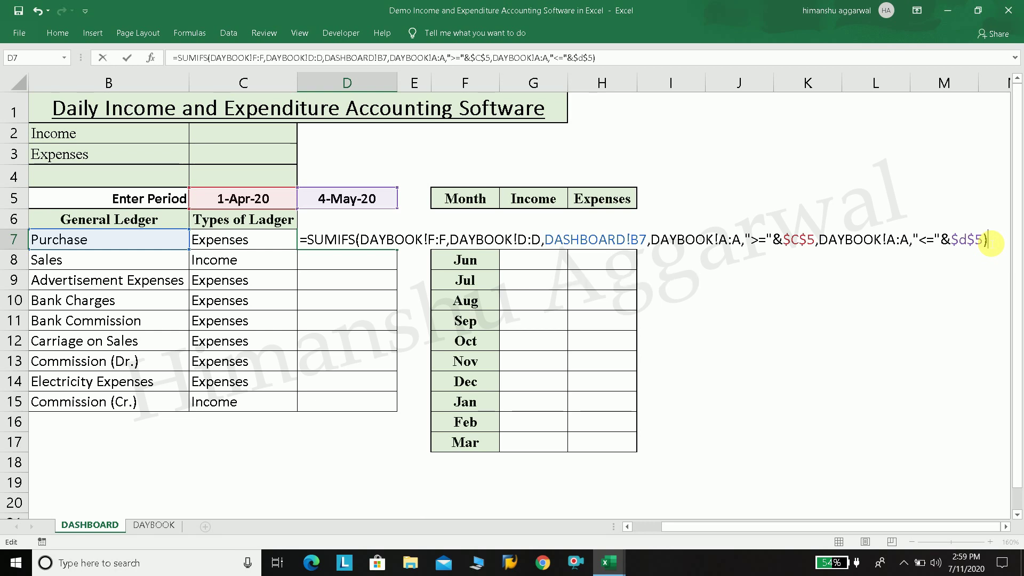
key(Return)
Copy the D7 SUMIFS formula down through D15 for all ledgers.
drag(359, 237, 368, 395)
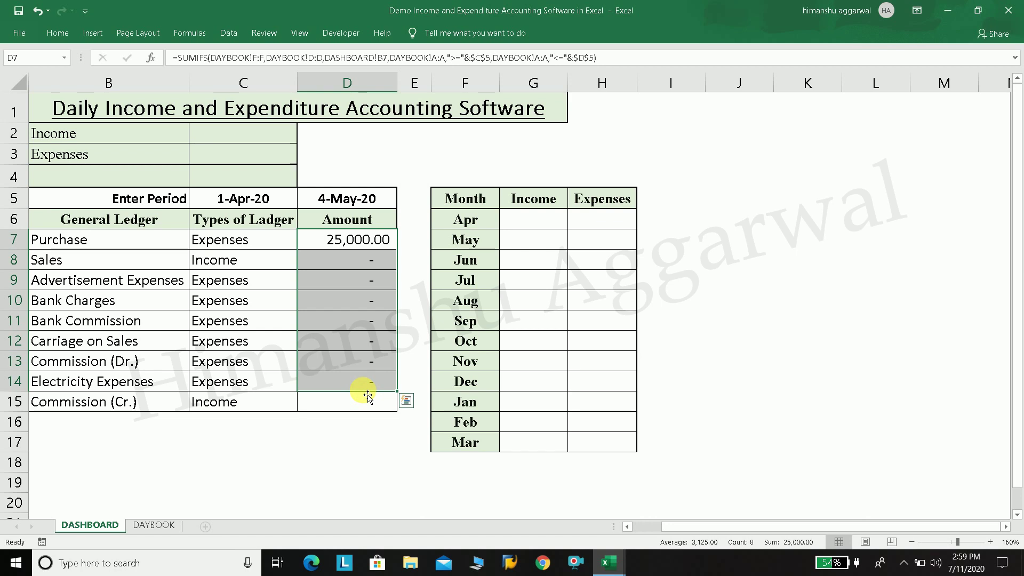
click(351, 405)
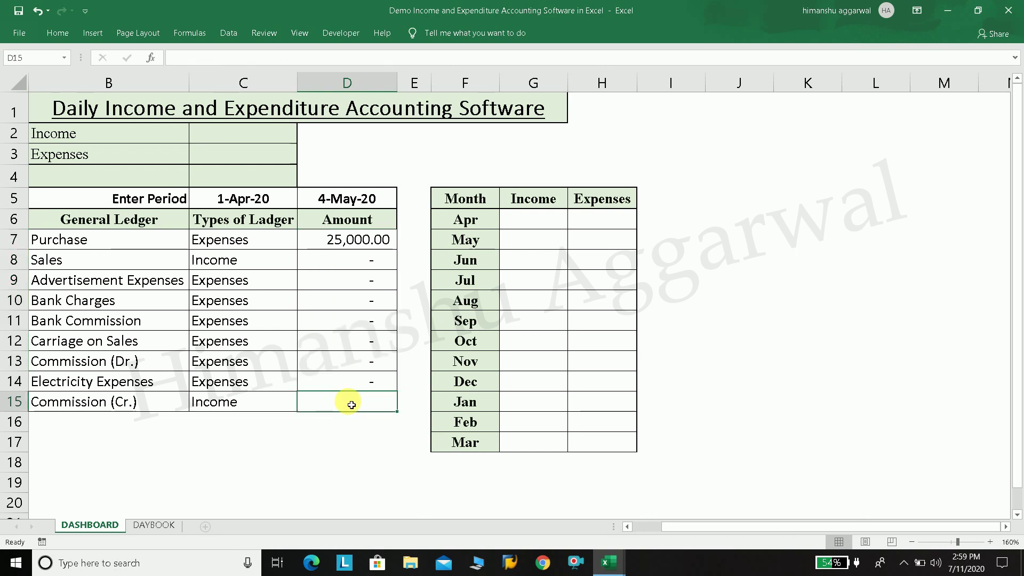
key(ctrl+d)
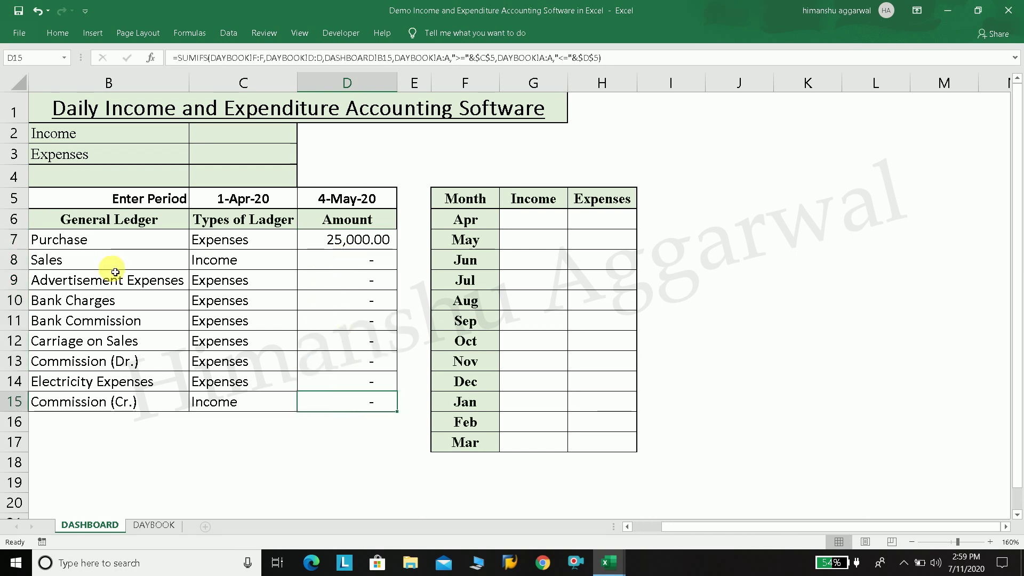
click(609, 563)
scroll(826, 523, left, 1)
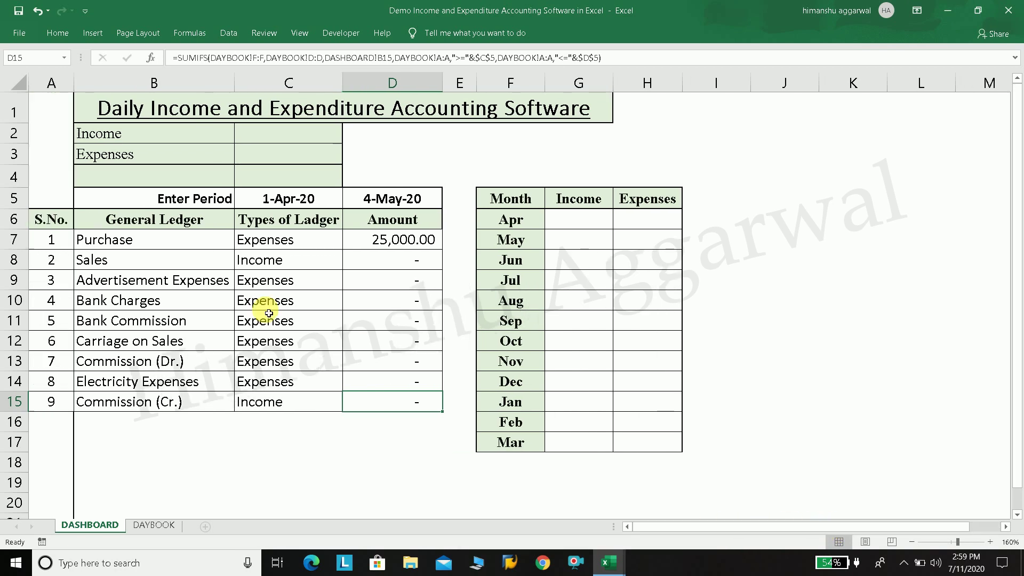
click(420, 239)
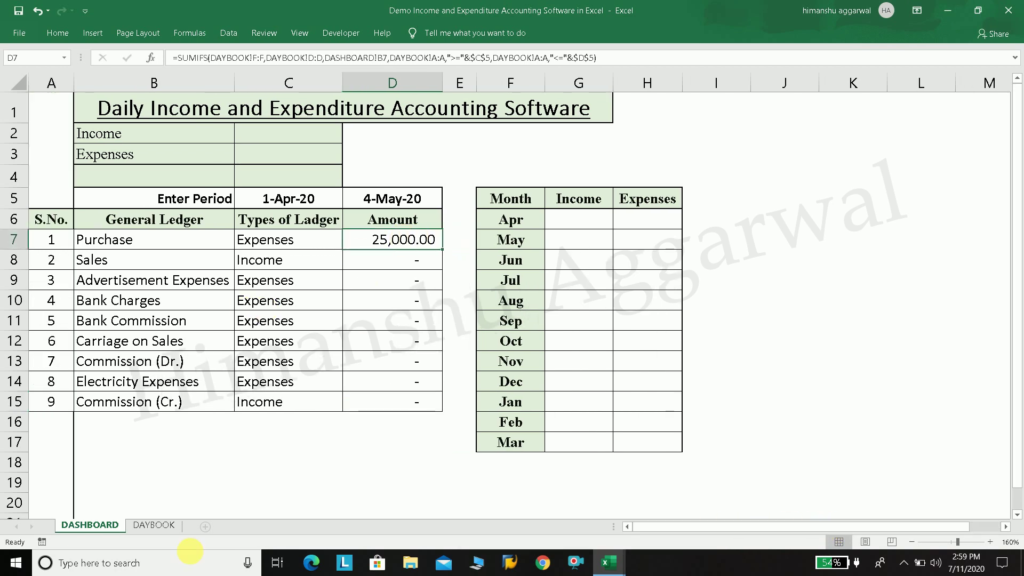
On DAYBOOK row 3, enter date 4/5, fill the month formula, and voucher number 2.
click(154, 525)
click(79, 177)
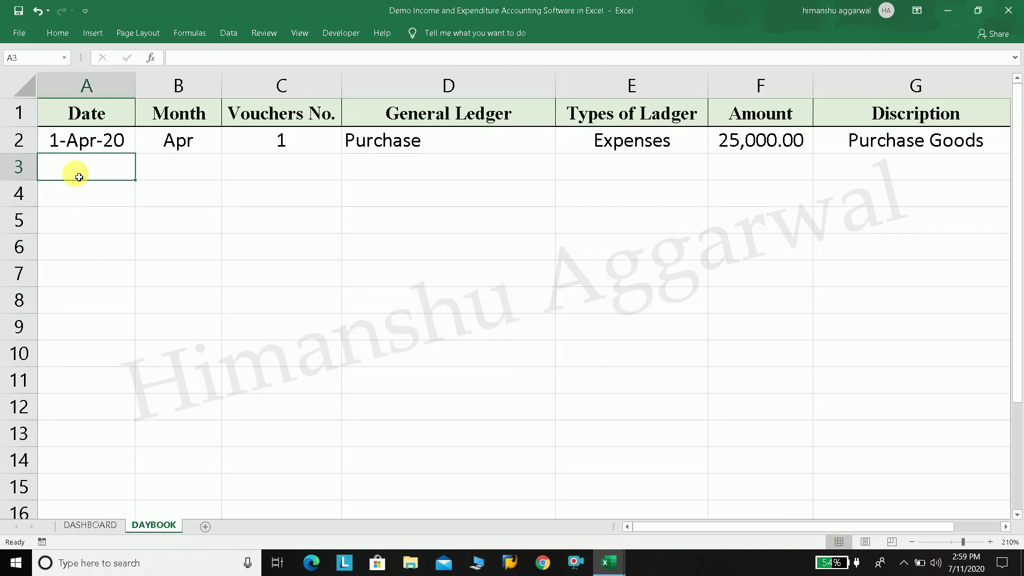
text(4/5)
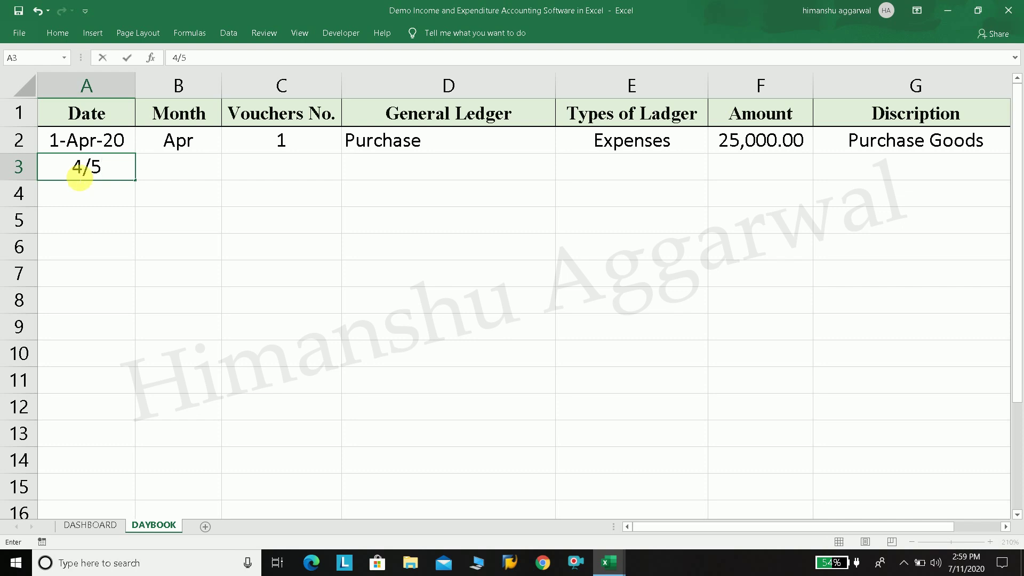
key(Return)
click(206, 168)
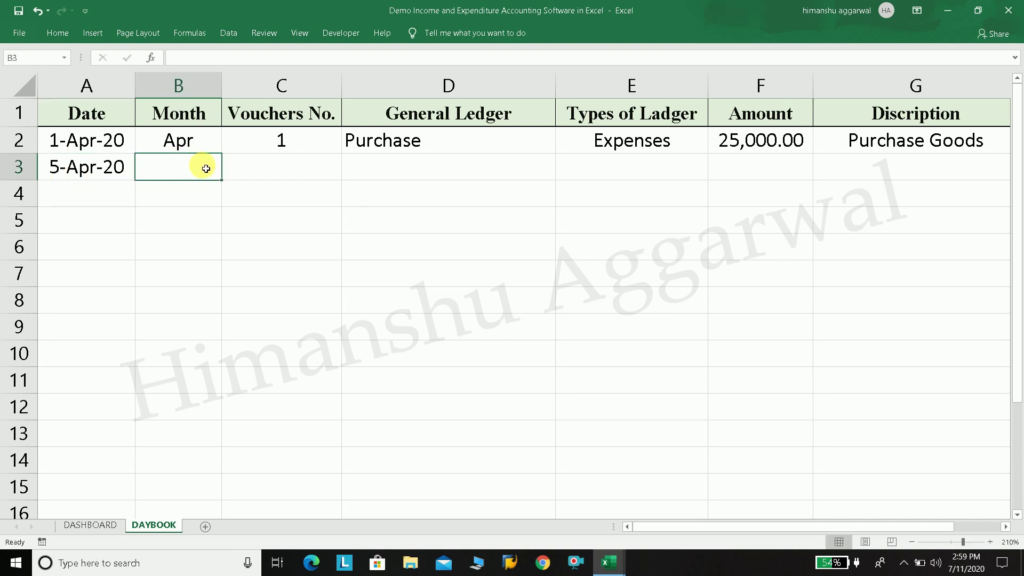
key(ctrl+d)
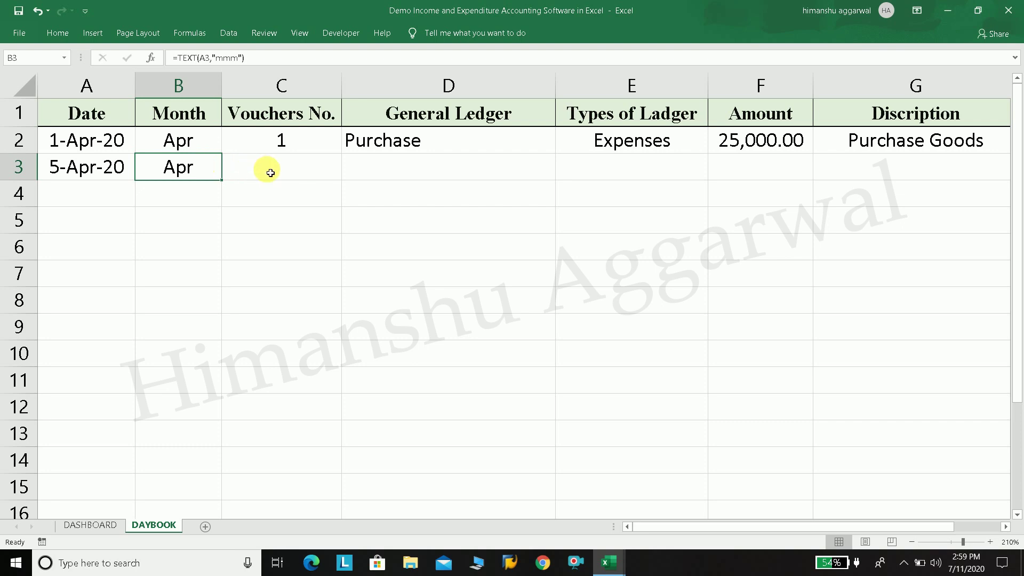
click(270, 173)
text(2)
key(Return)
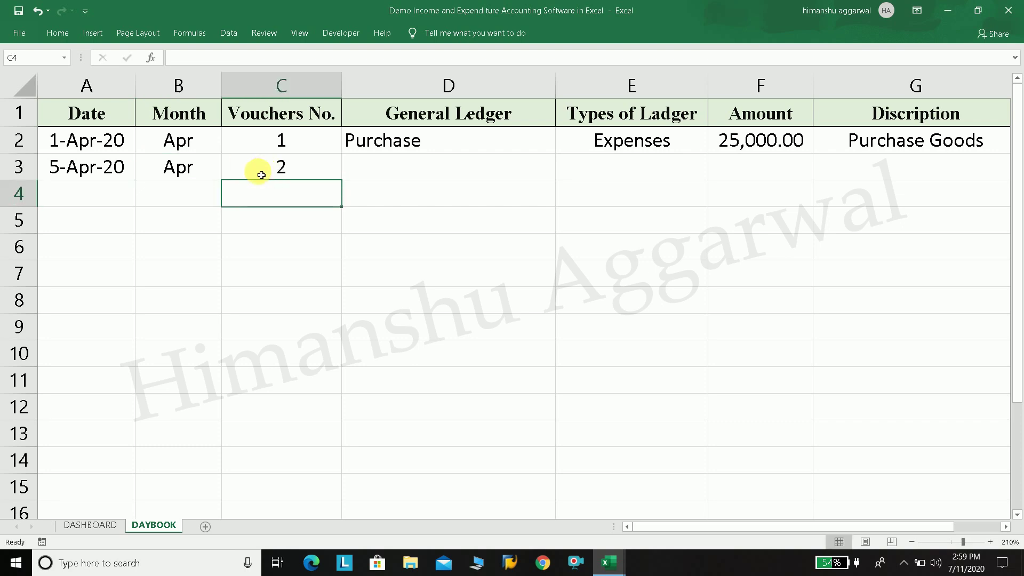
Set the row 3 general ledger in D3 to Sales.
click(438, 159)
click(457, 144)
click(482, 166)
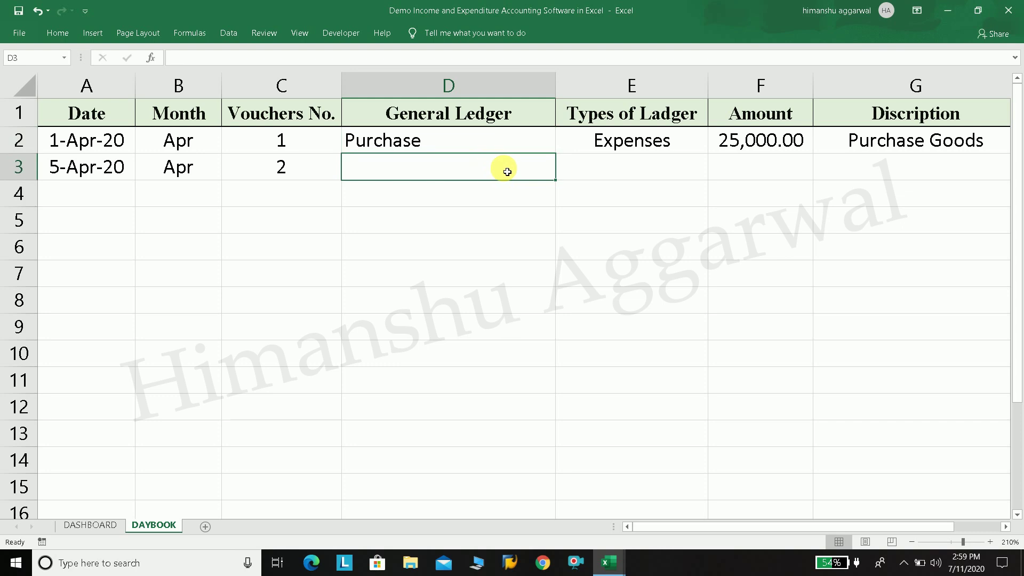
click(503, 144)
drag(503, 144, 496, 325)
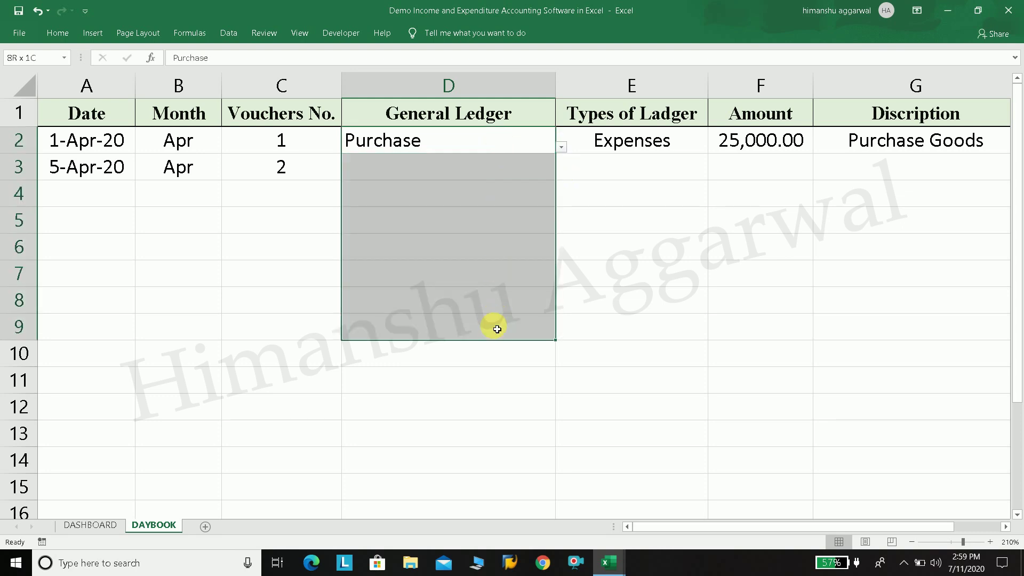
key(ctrl+d)
click(473, 176)
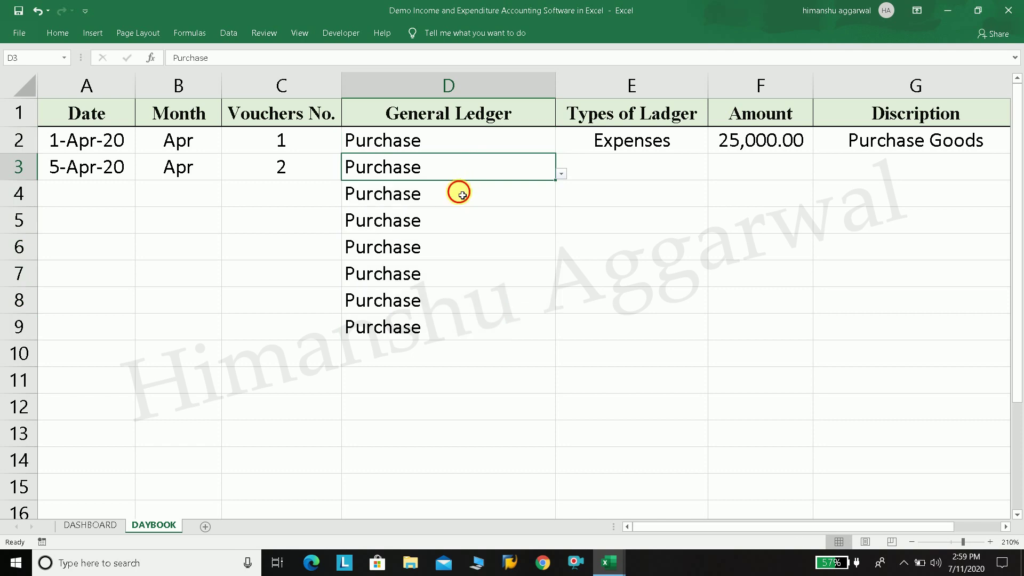
drag(457, 192, 467, 326)
key(Delete)
click(469, 176)
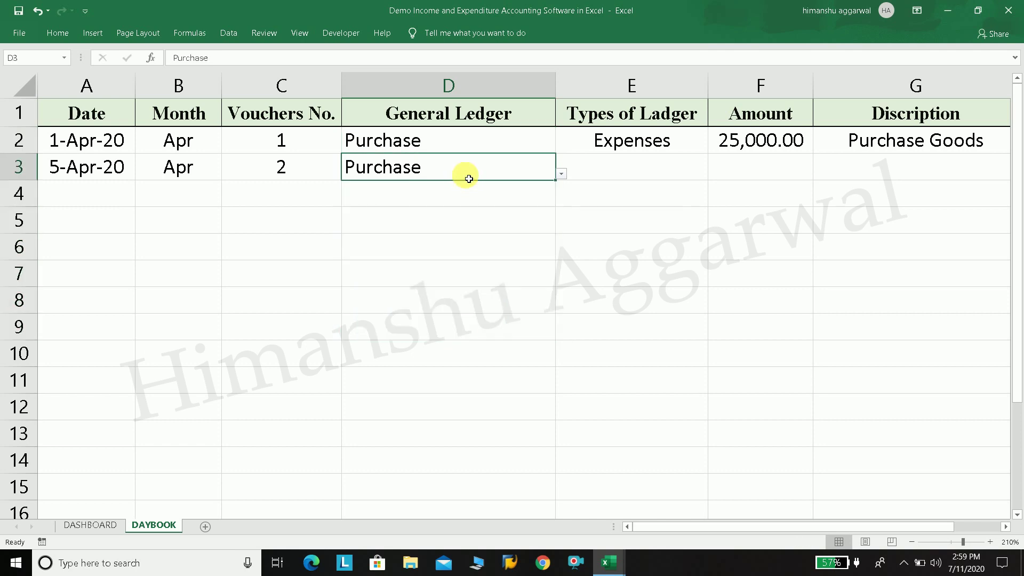
click(562, 174)
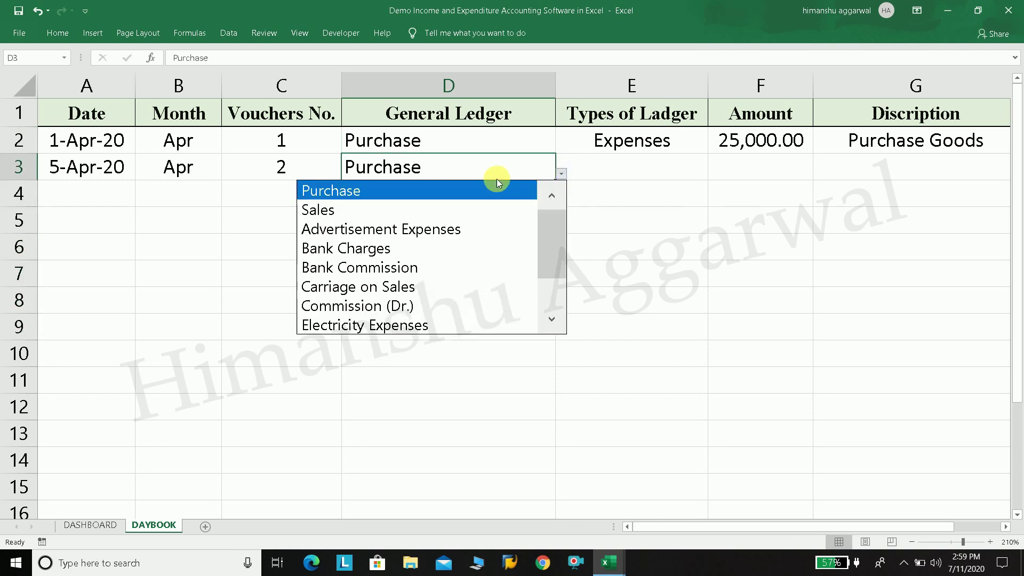
click(428, 210)
Fill the type lookup in E3 (Income) and enter amount 35,000.00 in F3.
click(671, 174)
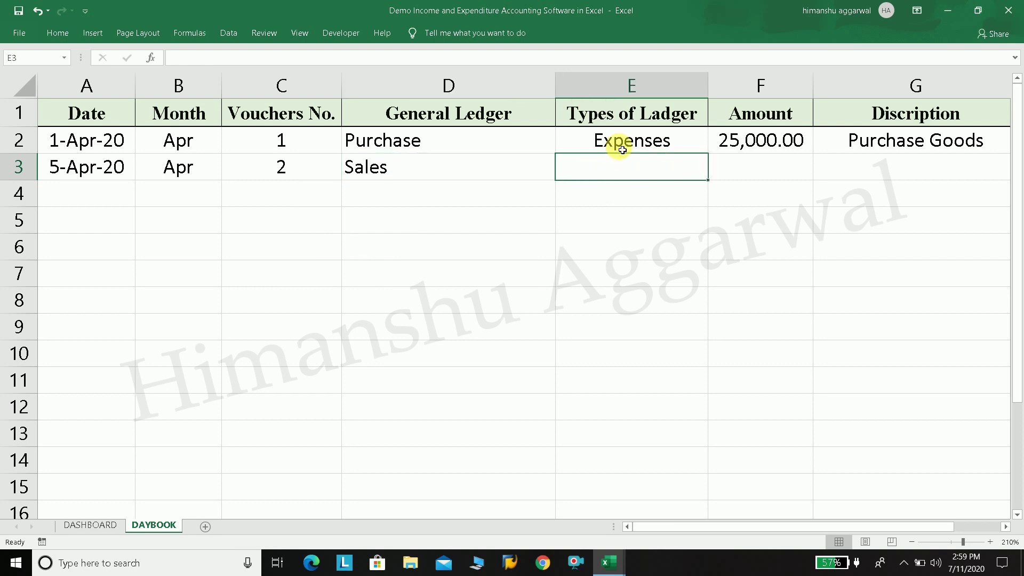
click(617, 141)
click(632, 168)
key(ctrl+d)
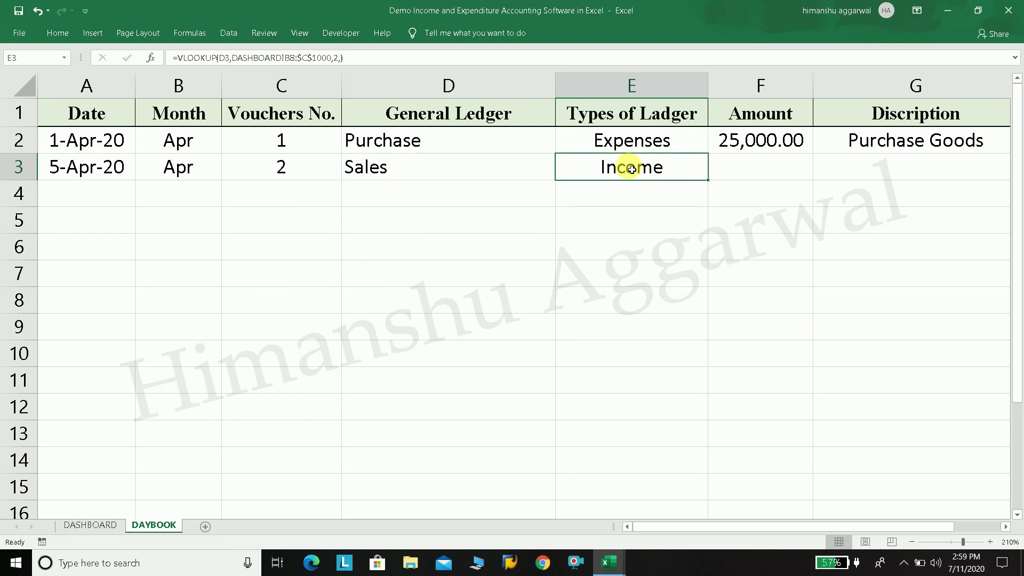
click(481, 173)
click(644, 168)
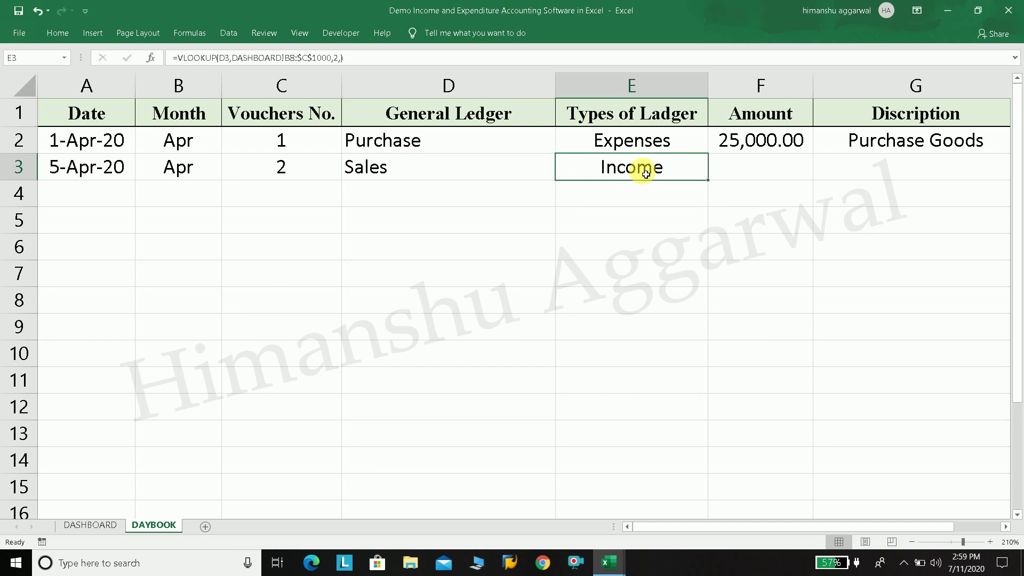
click(750, 171)
text(3)
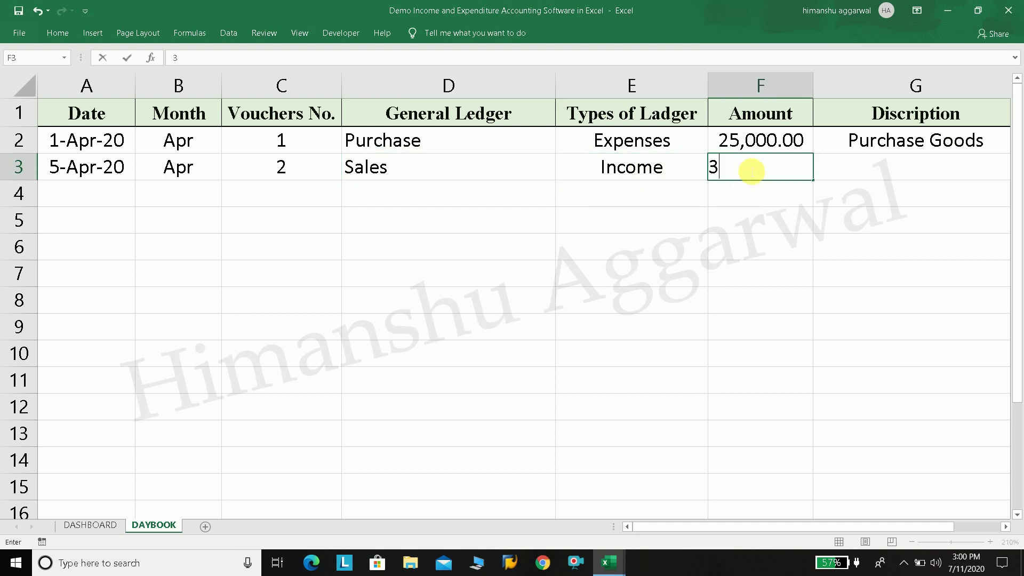
text(5,00)
key(Return)
Confirm the DASHBOARD Sales amount in D8 now shows 35,000.00, then return to DAYBOOK.
click(898, 169)
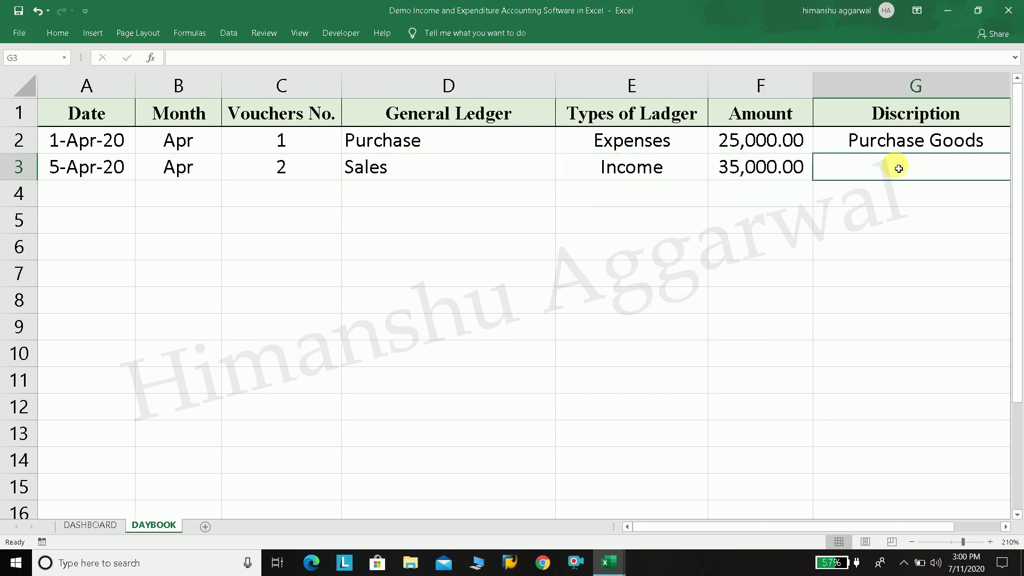
click(102, 526)
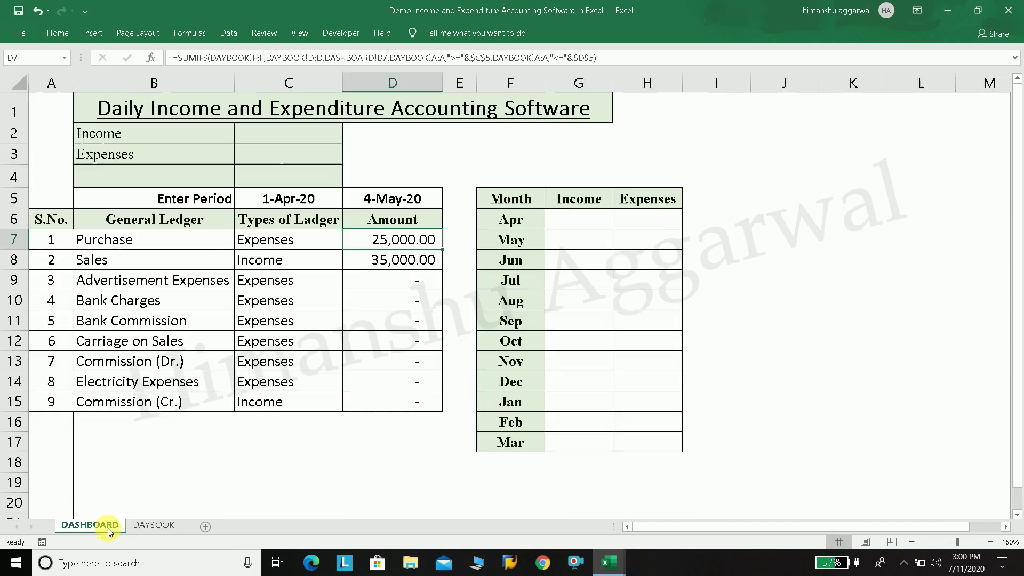
click(392, 258)
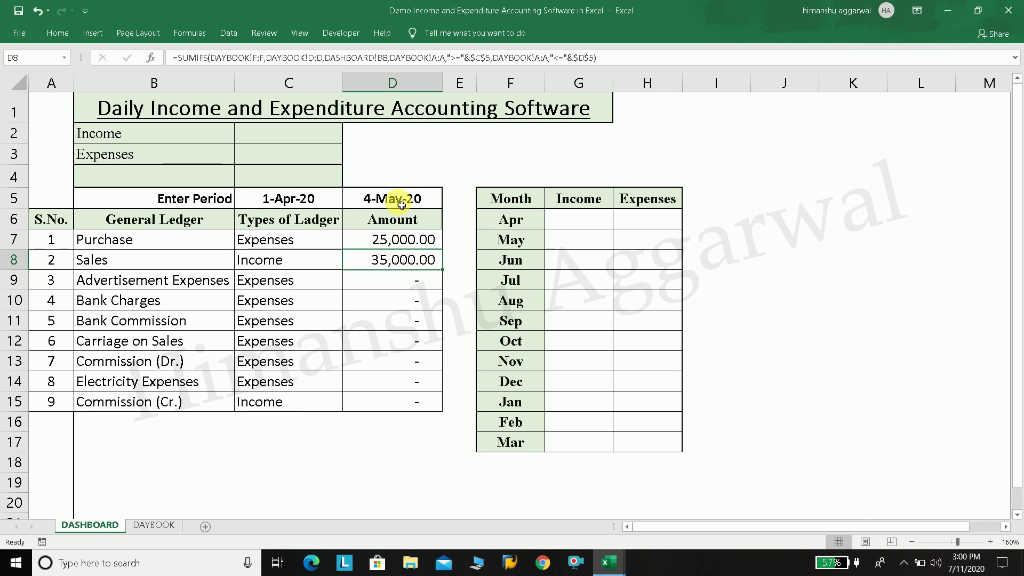
click(152, 525)
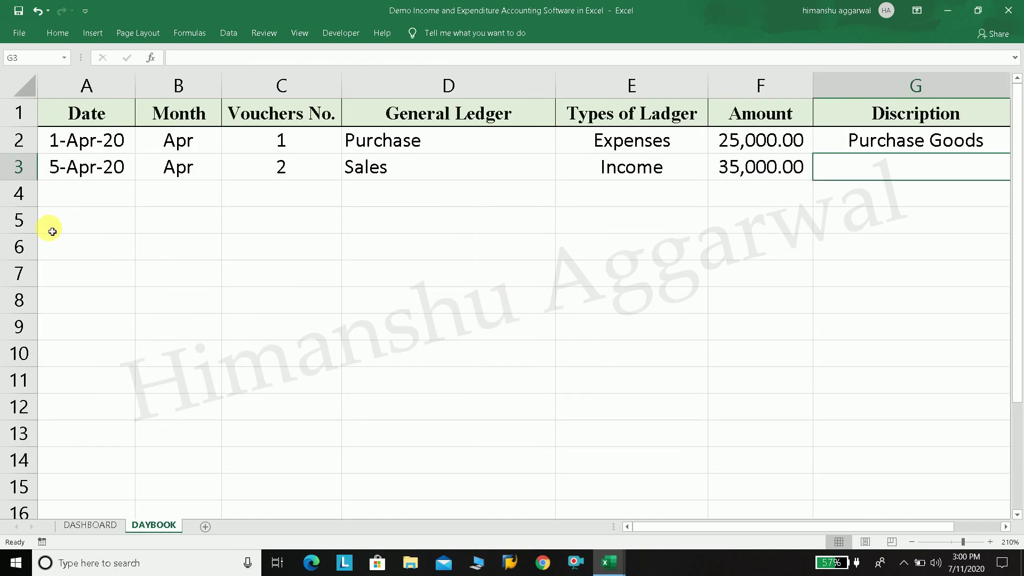
On DAYBOOK row 4, enter the date, fill the month formula, and voucher number 3.
click(65, 203)
text(5/)
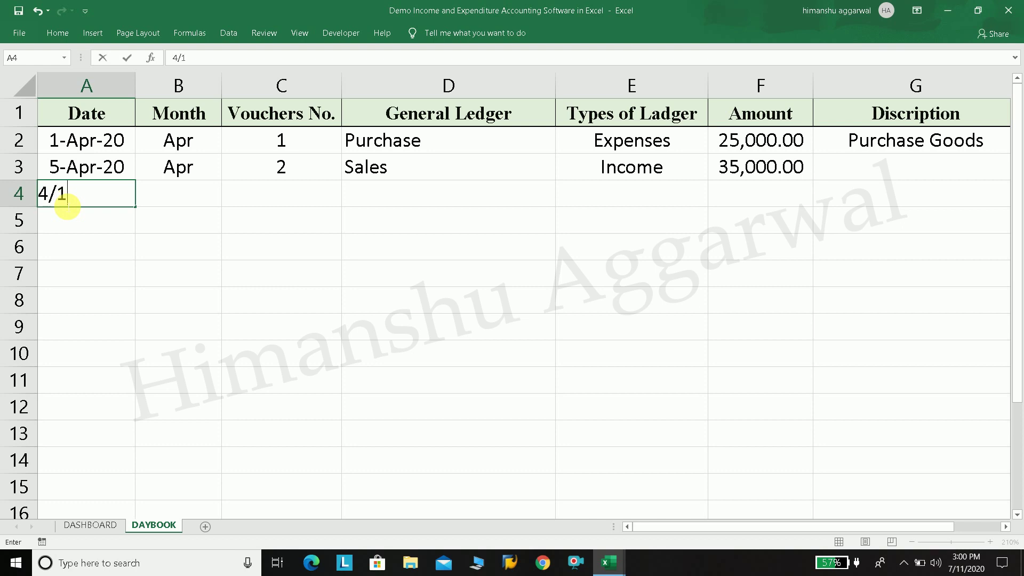
text(5)
key(Return)
click(201, 196)
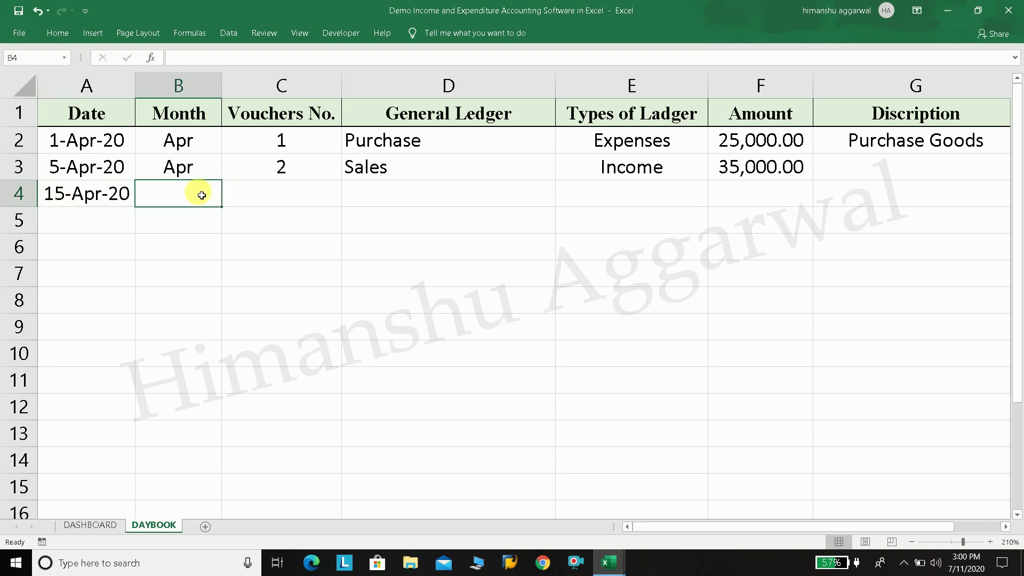
key(ctrl+d)
click(277, 195)
text(3)
key(Return)
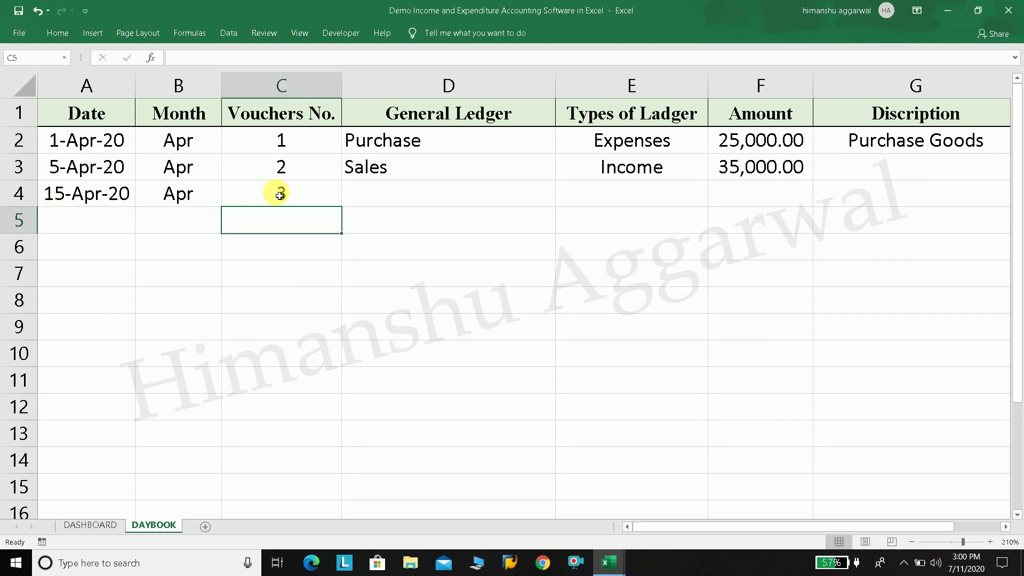
Set the row 4 general ledger in D4 to Advertisement Expenses.
click(416, 198)
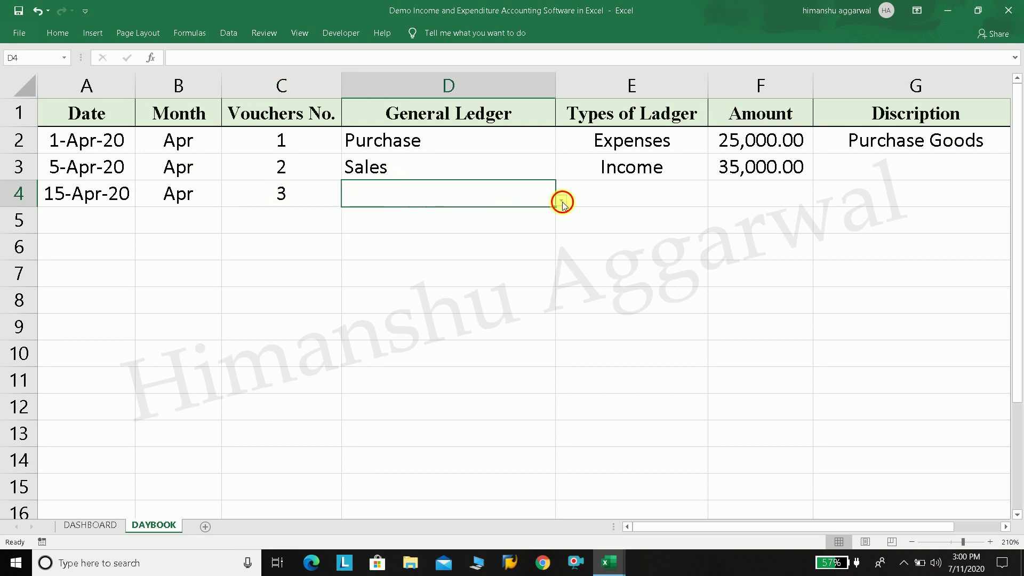
click(562, 202)
scroll(450, 225, down, 1)
scroll(552, 281, up, 1)
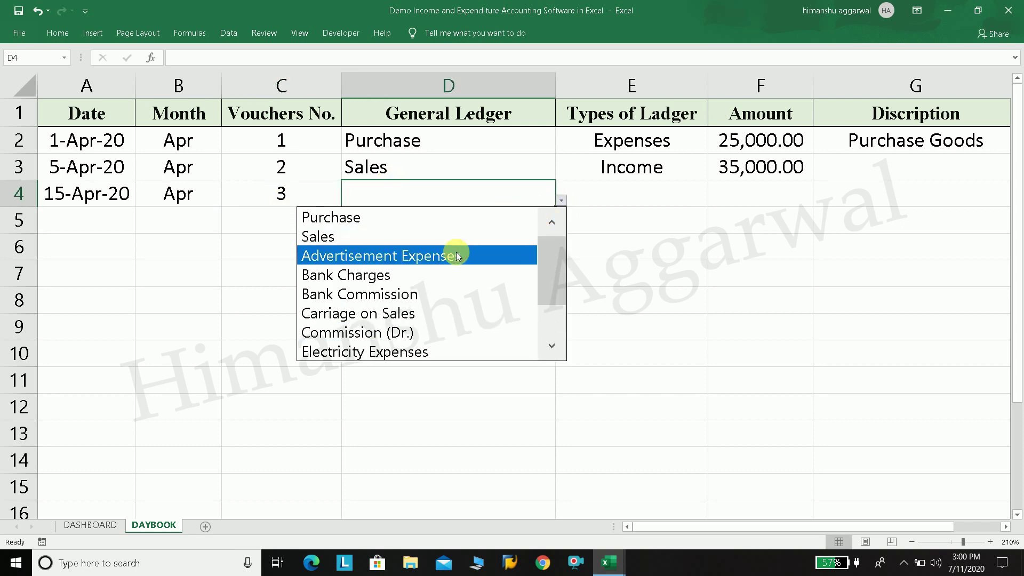
click(456, 256)
click(630, 199)
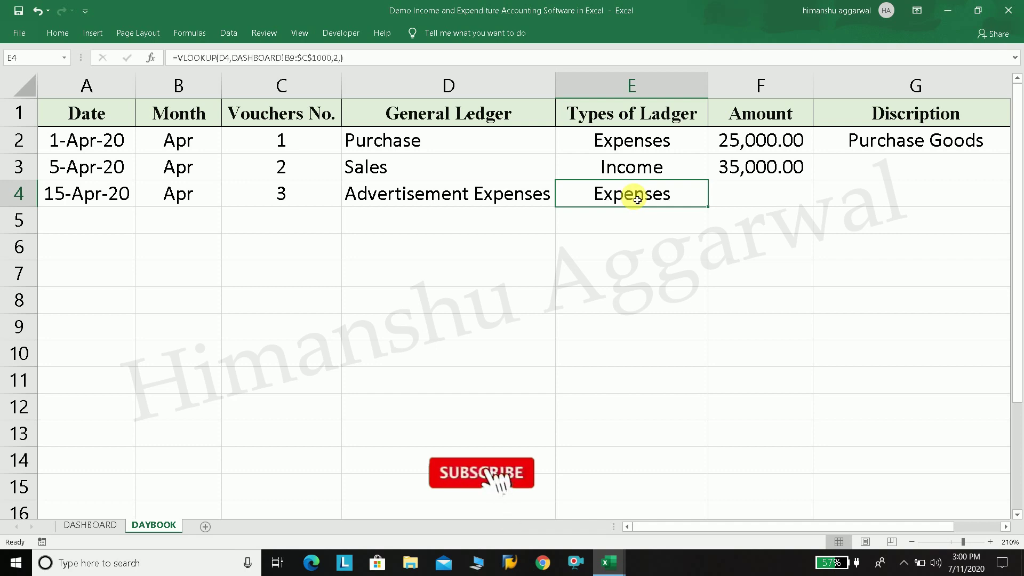
Enter 15,000 in F4 and check the DASHBOARD Advertisement Expenses total.
click(754, 199)
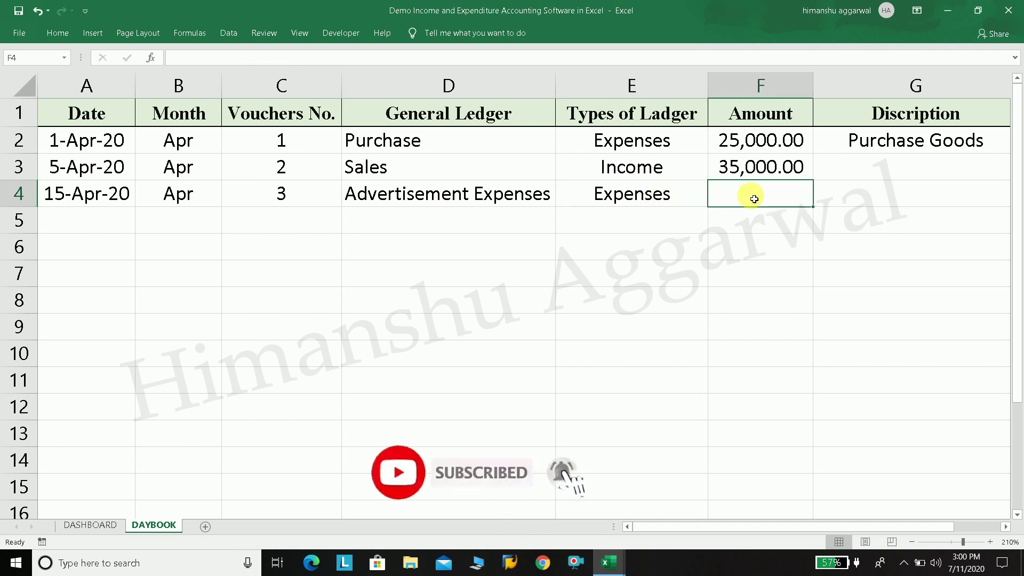
text(15,00)
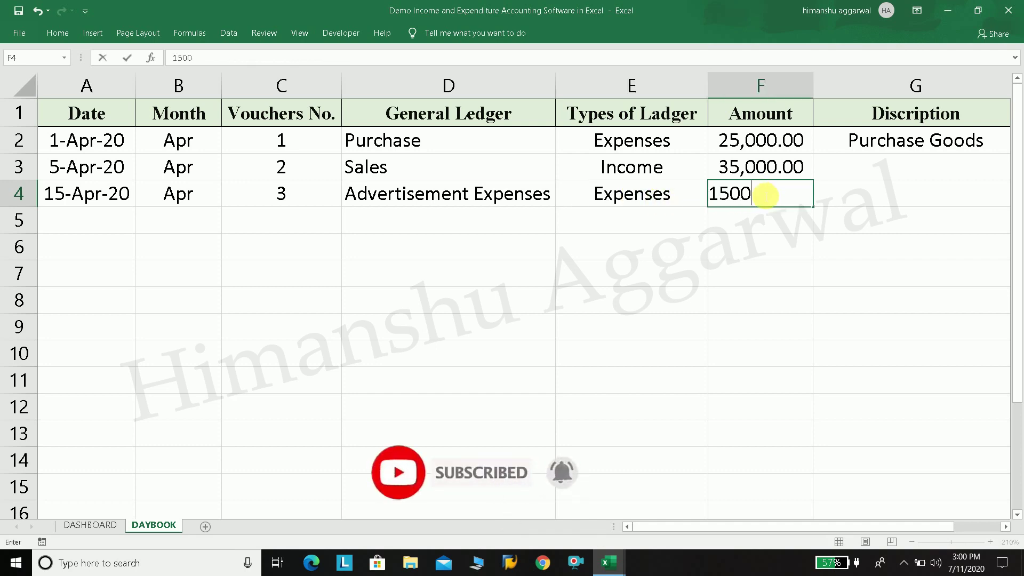
text(0)
key(Return)
click(765, 196)
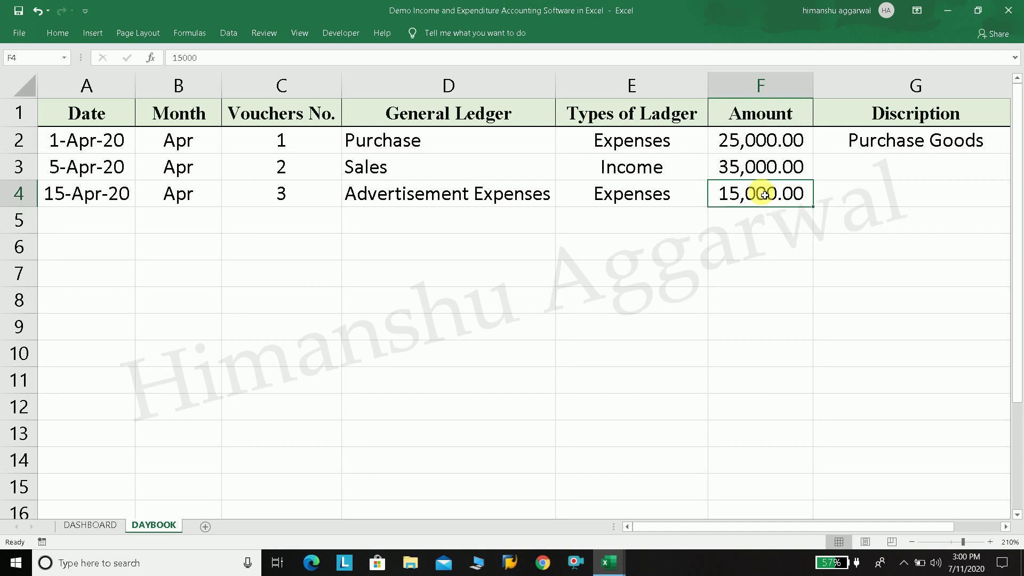
click(80, 525)
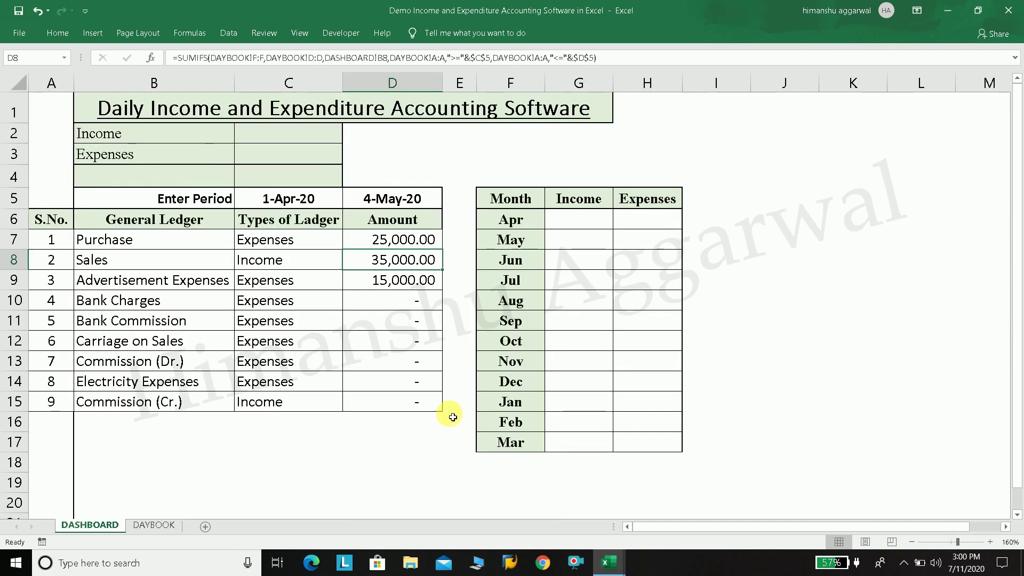
click(401, 288)
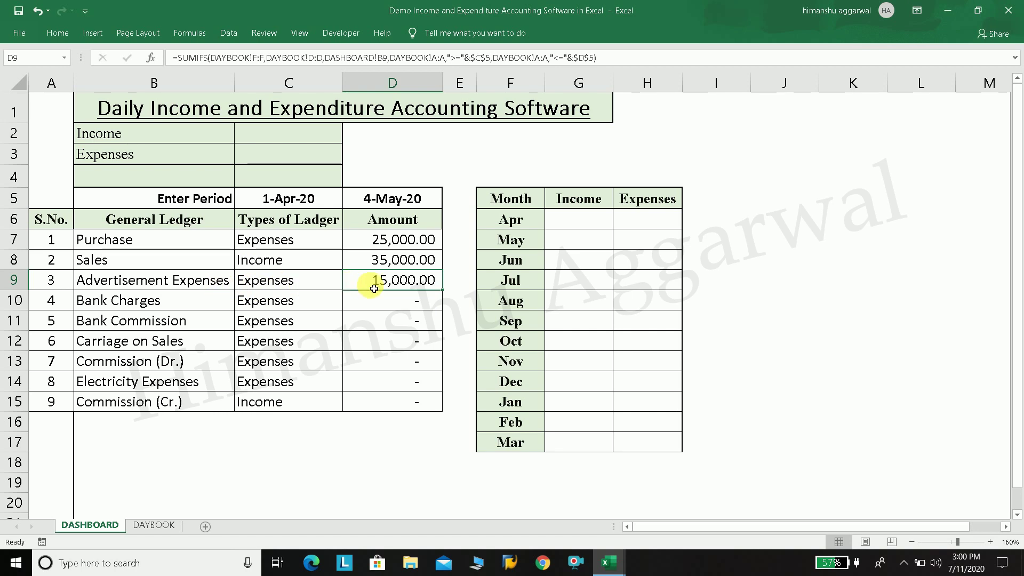
Start DAYBOOK row 5 with date 30-Apr-20, the filled-down Month formula and voucher number 4.
click(136, 525)
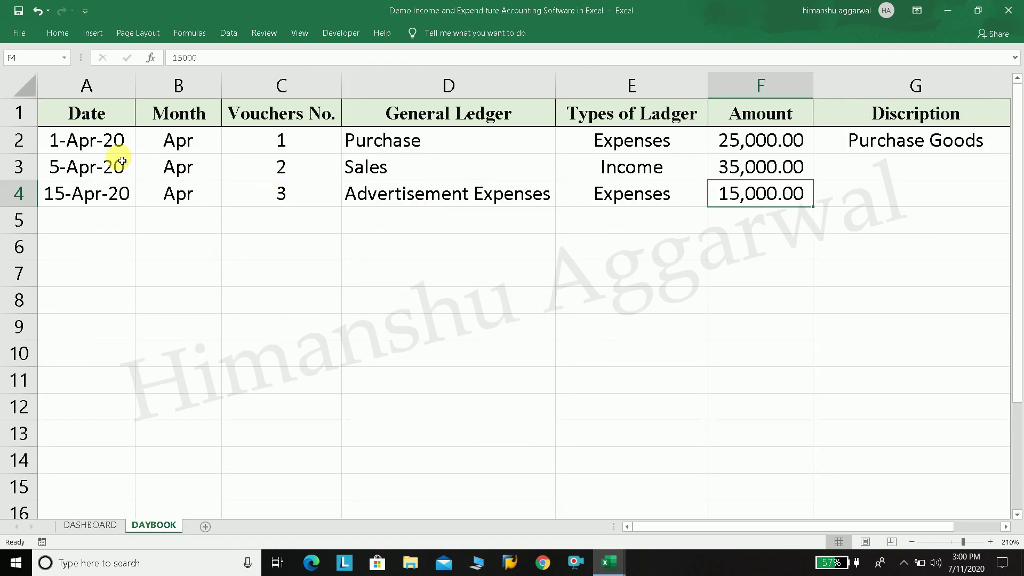
click(69, 226)
text(4/30)
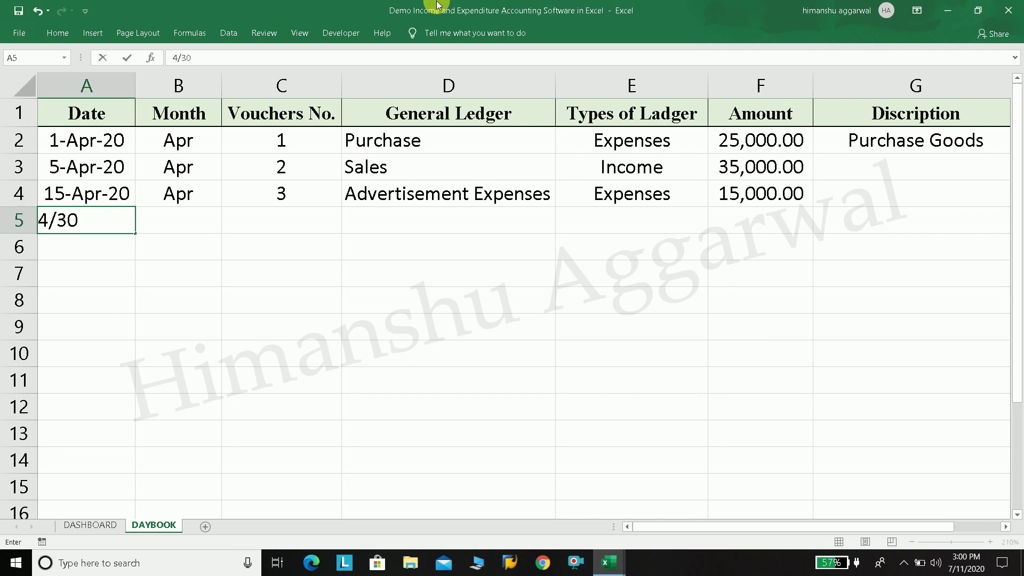
key(Return)
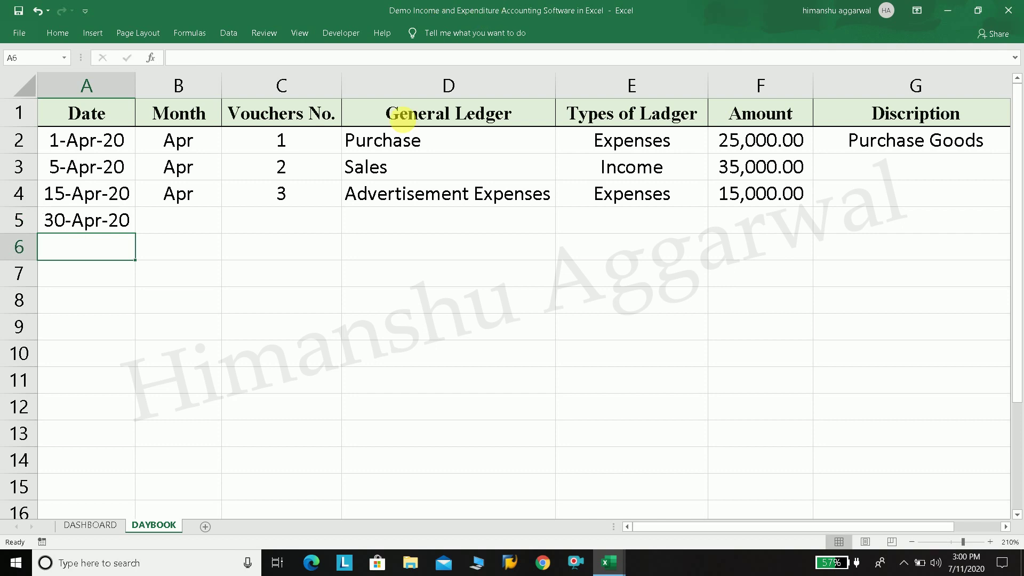
click(181, 231)
key(ctrl+d)
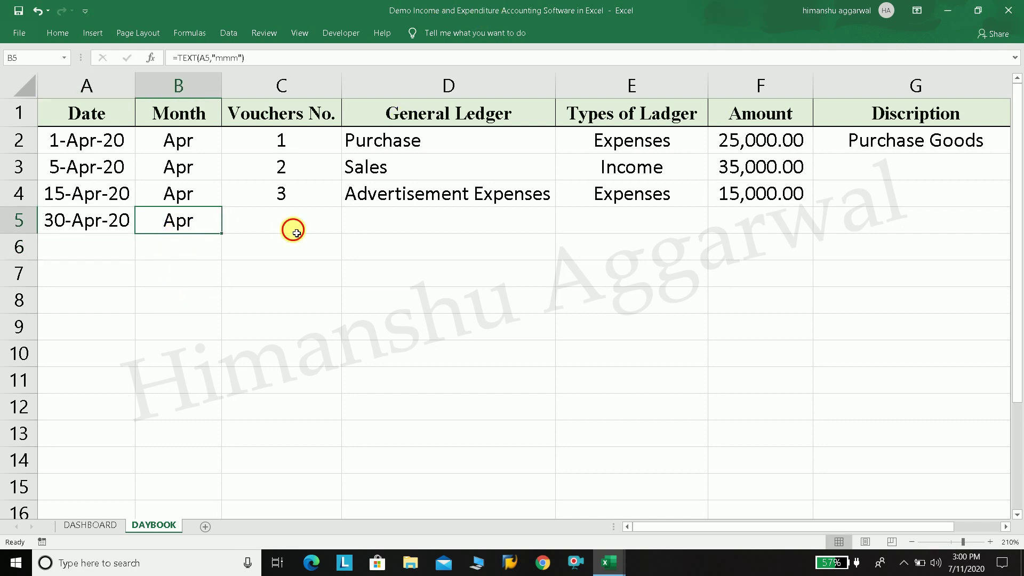
click(293, 227)
text(4)
key(Return)
Choose Commission (Cr.) as the ledger, fill the ledger-type formula into E5, and enter amount 6,000.
click(387, 227)
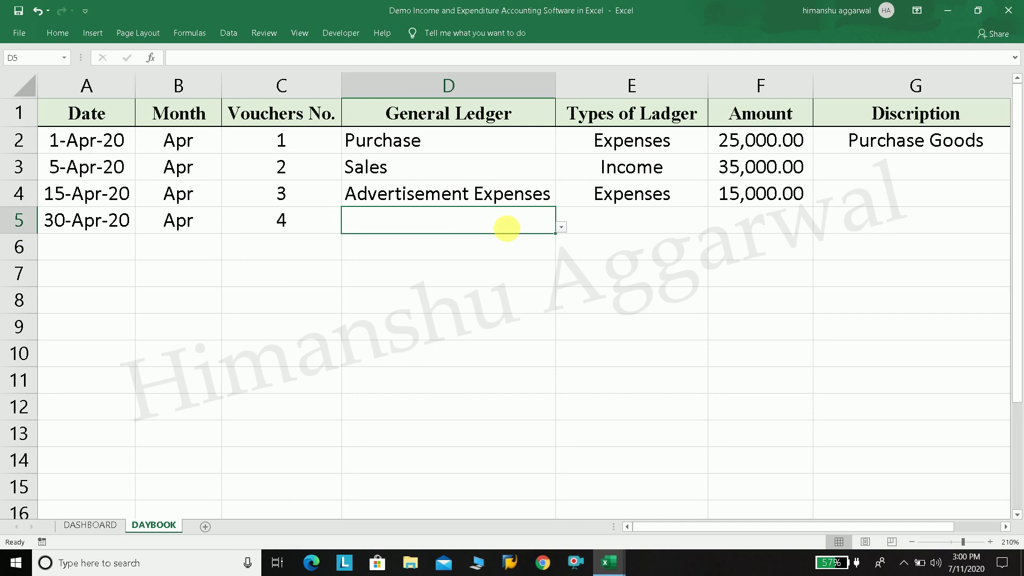
click(562, 226)
scroll(561, 277, up, 1)
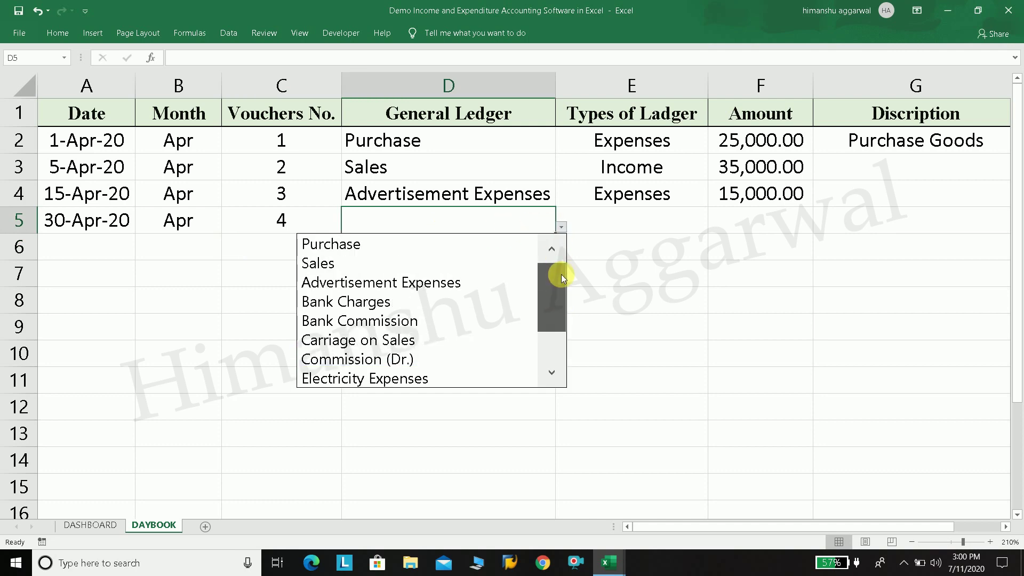
drag(562, 277, 562, 302)
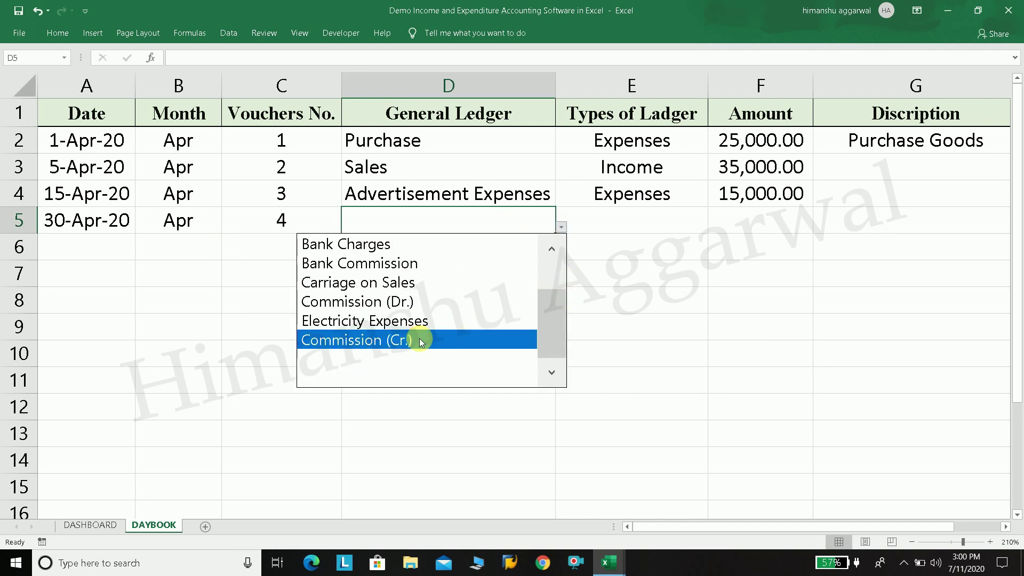
click(422, 342)
click(616, 220)
key(ctrl+d)
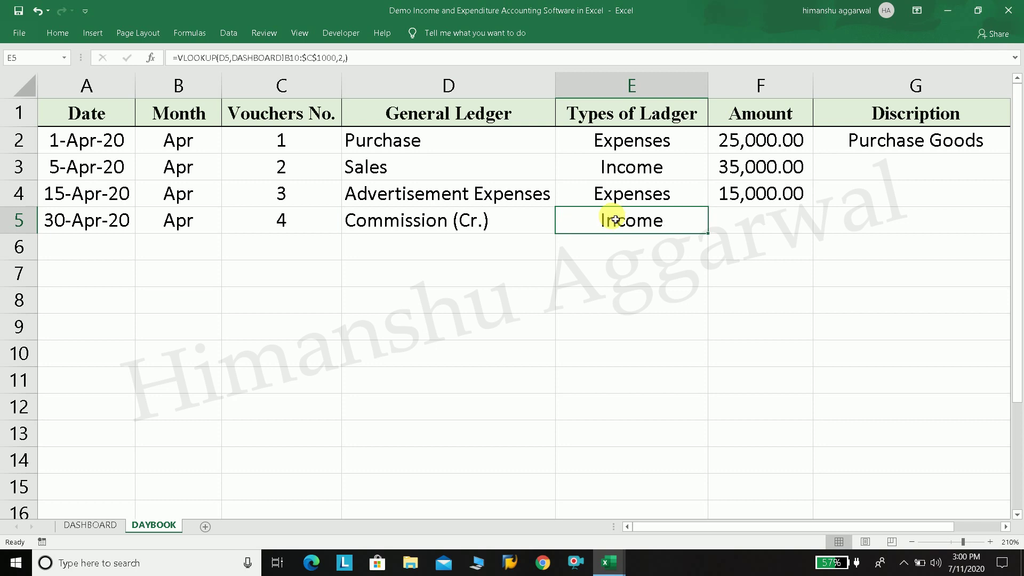
click(751, 224)
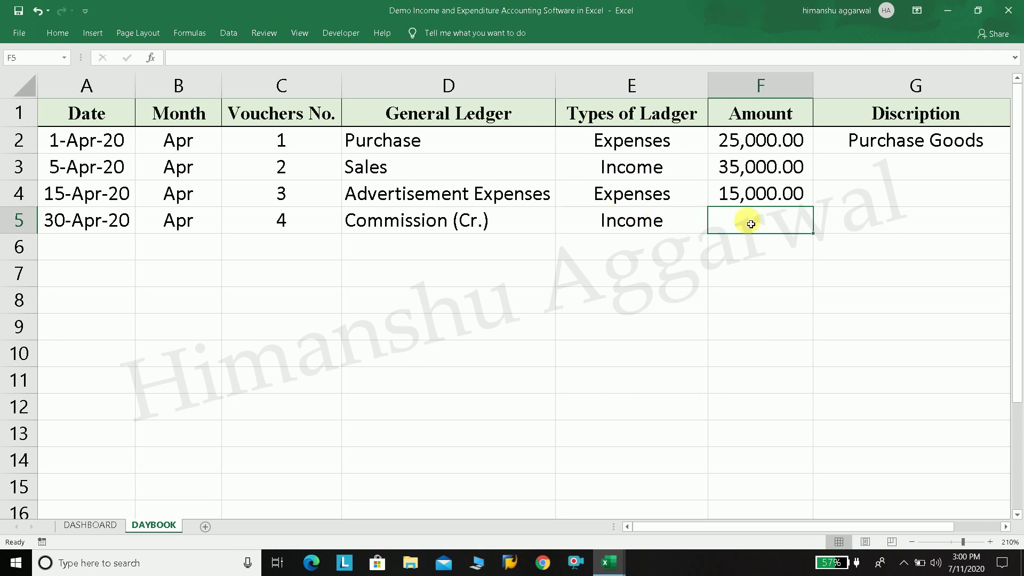
text(6000)
key(Return)
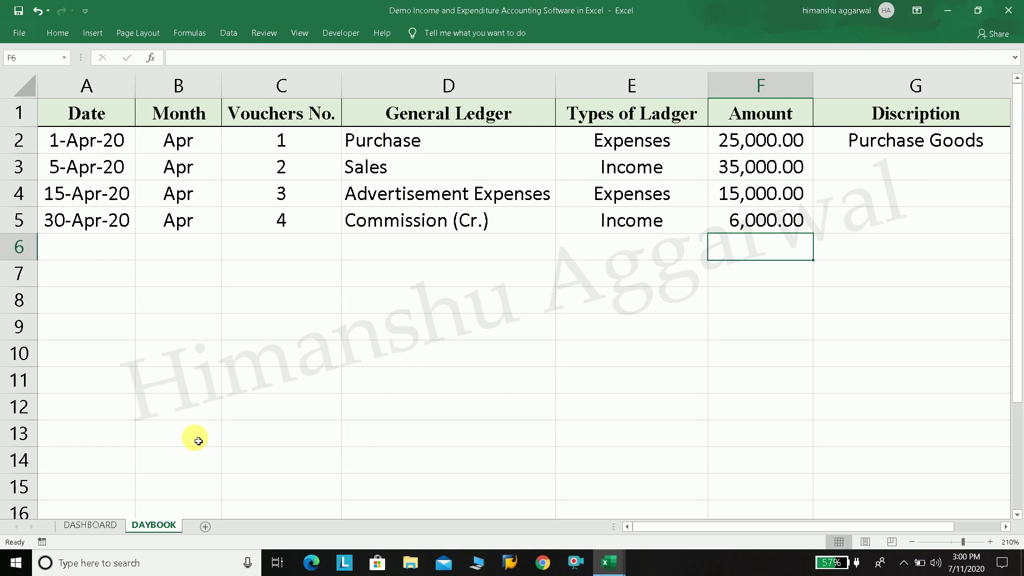
Check that the DASHBOARD Commission (Cr.) total in D15 shows 6,000.00.
click(103, 527)
click(411, 404)
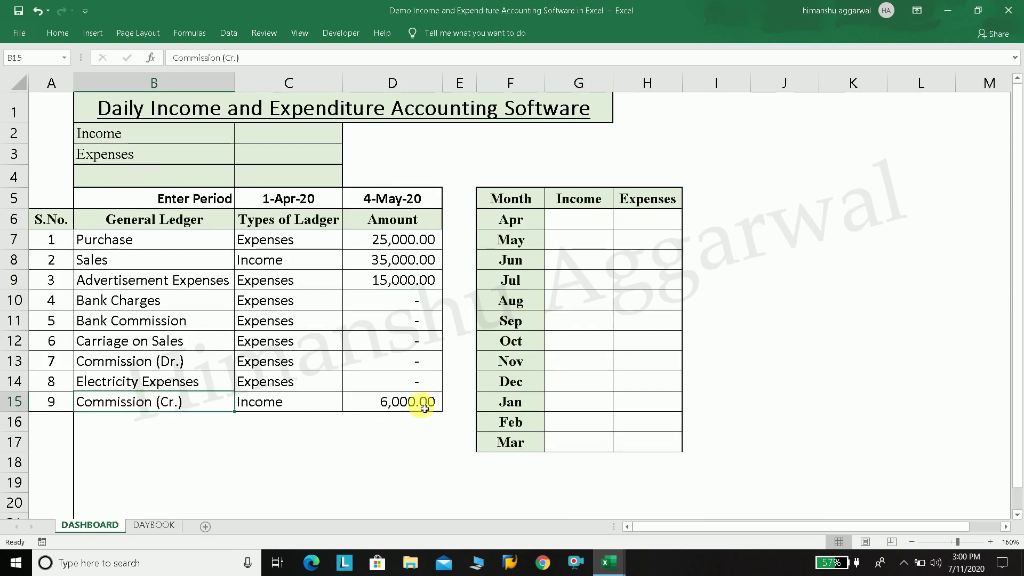
click(155, 526)
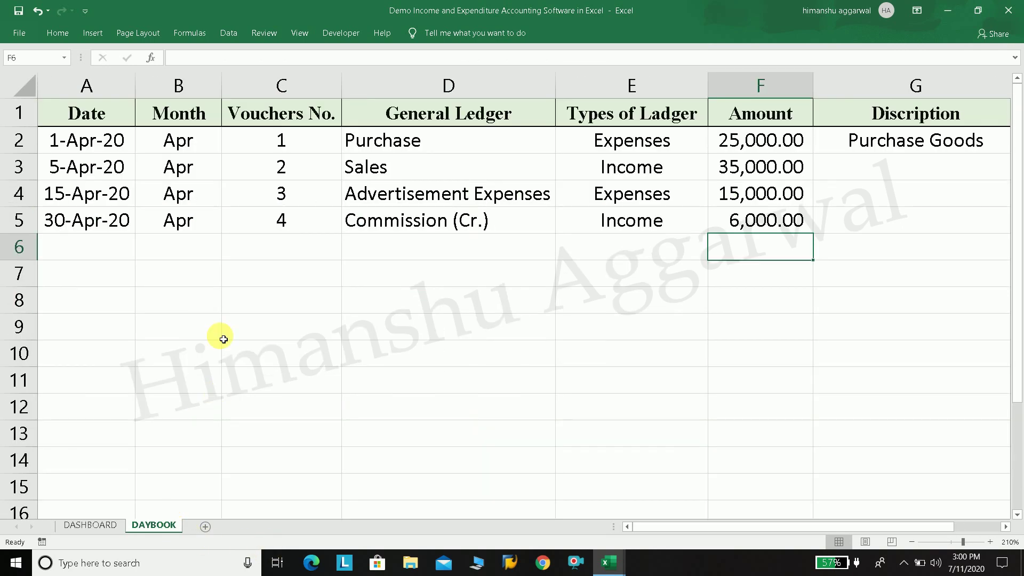
click(89, 525)
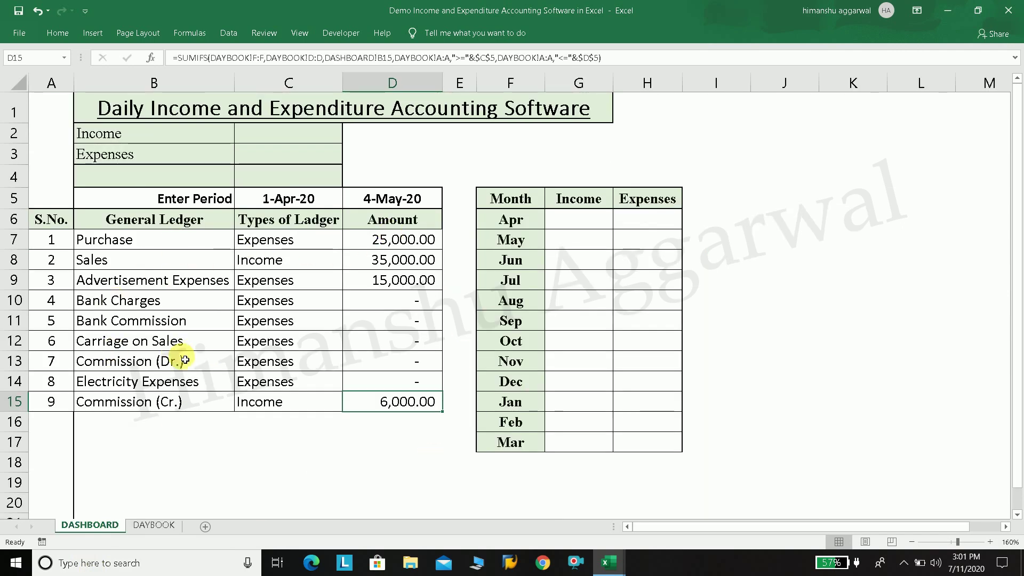
click(152, 526)
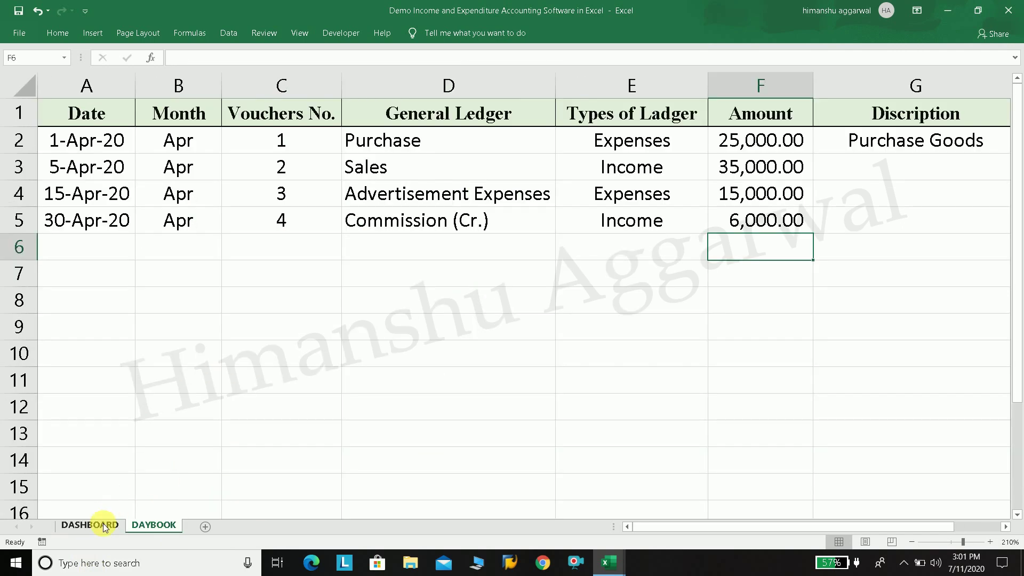
Set the DASHBOARD end date in D5 to 15-Apr-20 so Commission (Cr.) shows a dash.
click(87, 140)
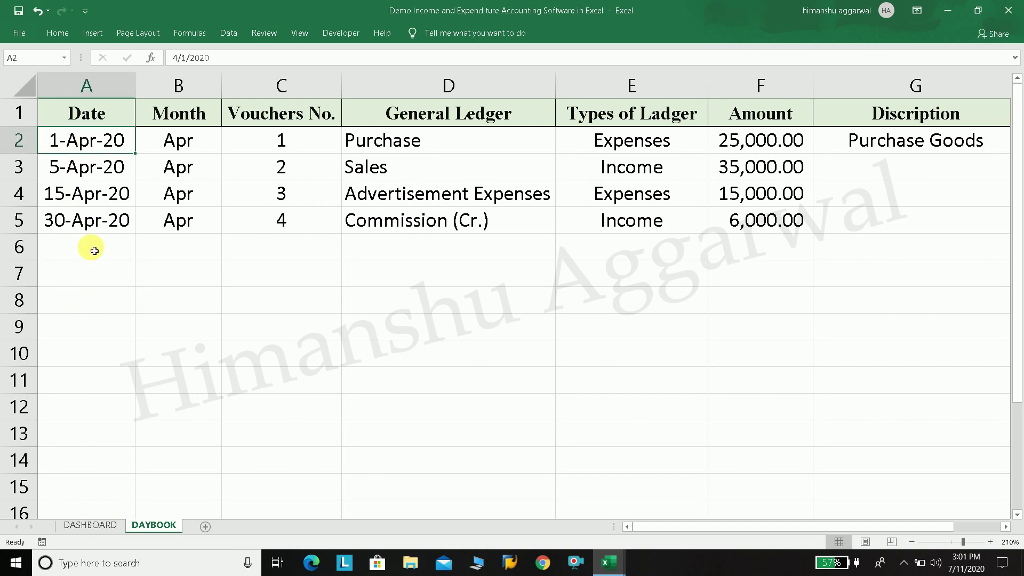
click(89, 230)
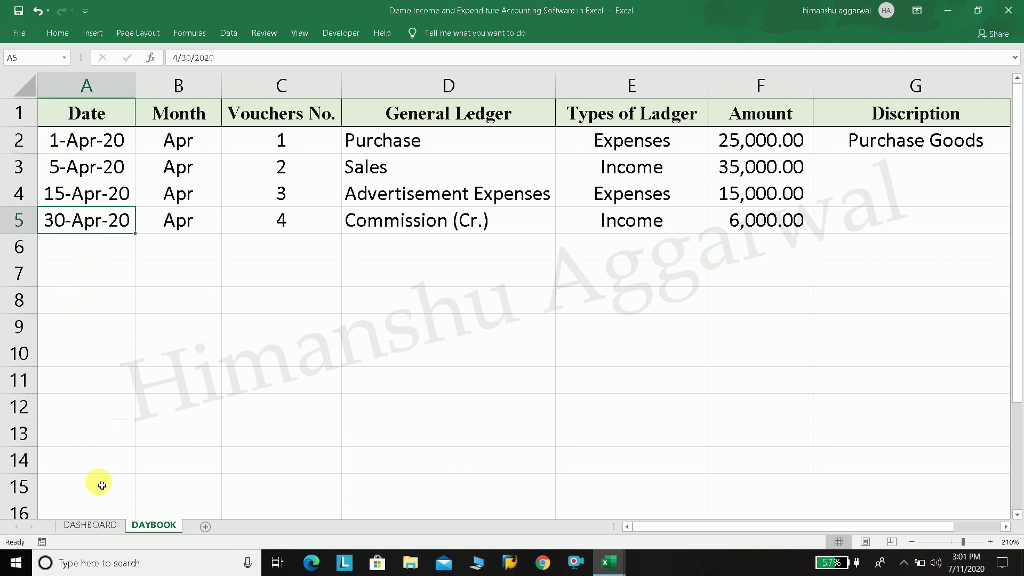
click(90, 525)
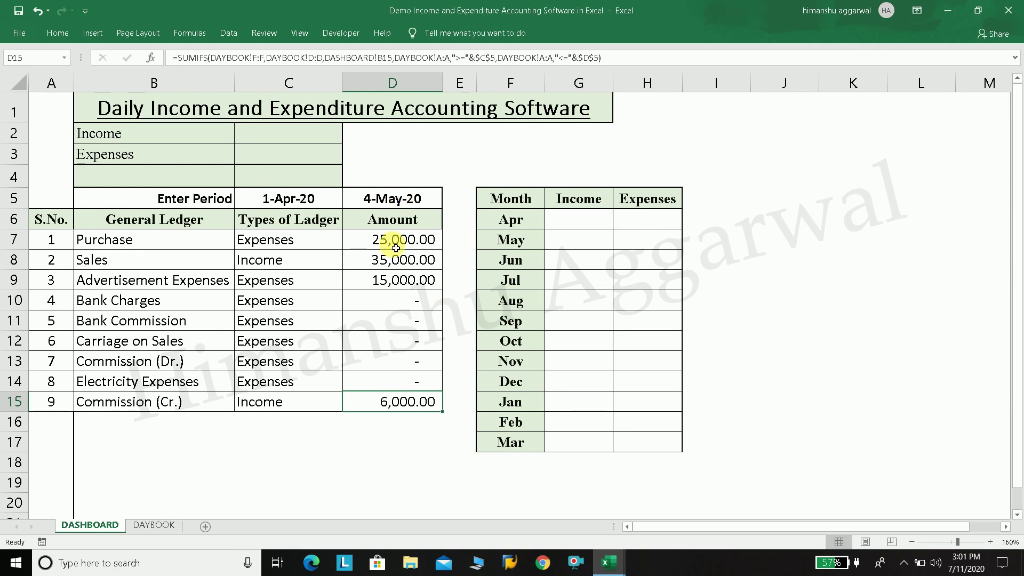
click(407, 206)
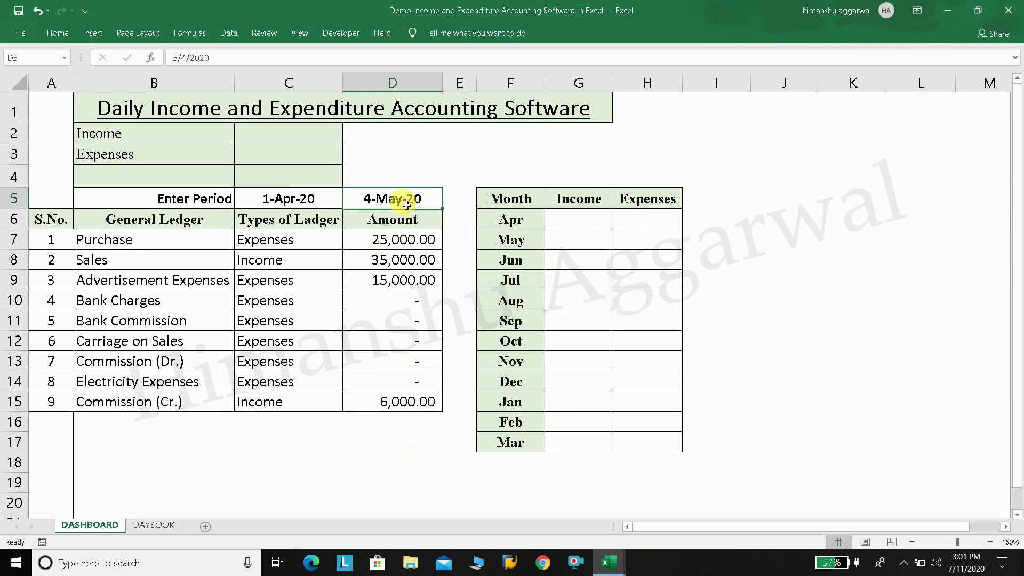
text(4/15)
key(Return)
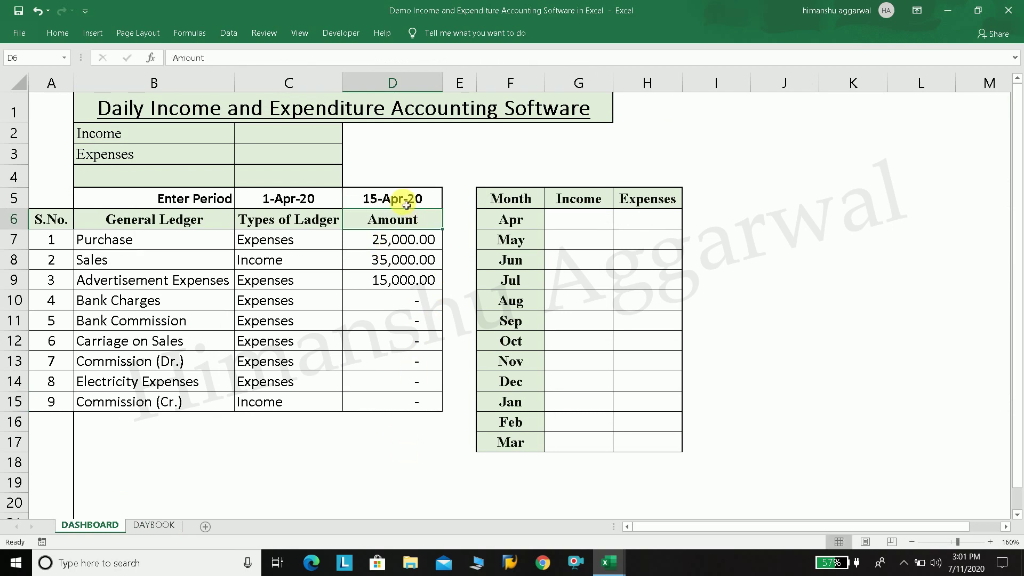
click(406, 407)
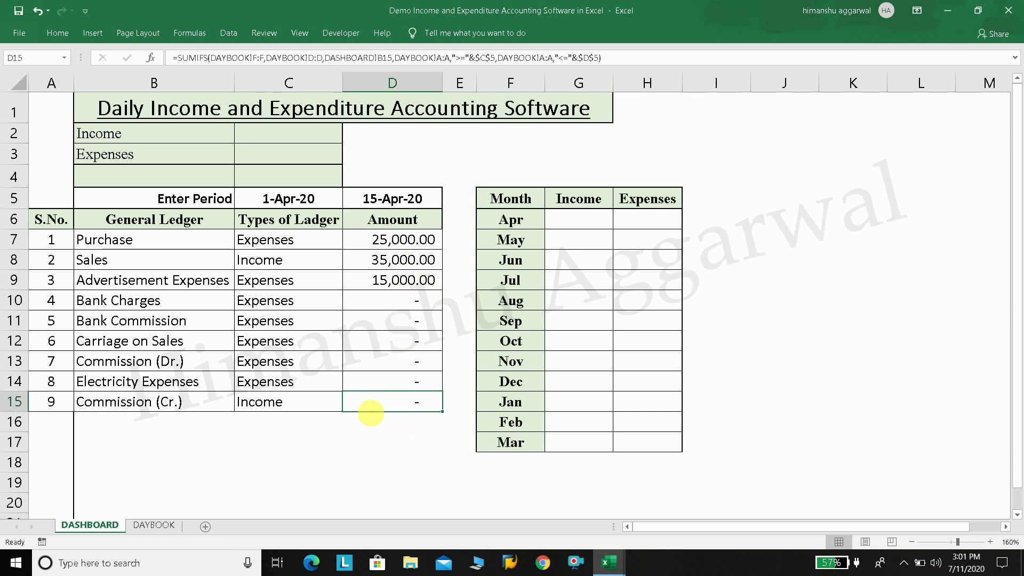
click(152, 526)
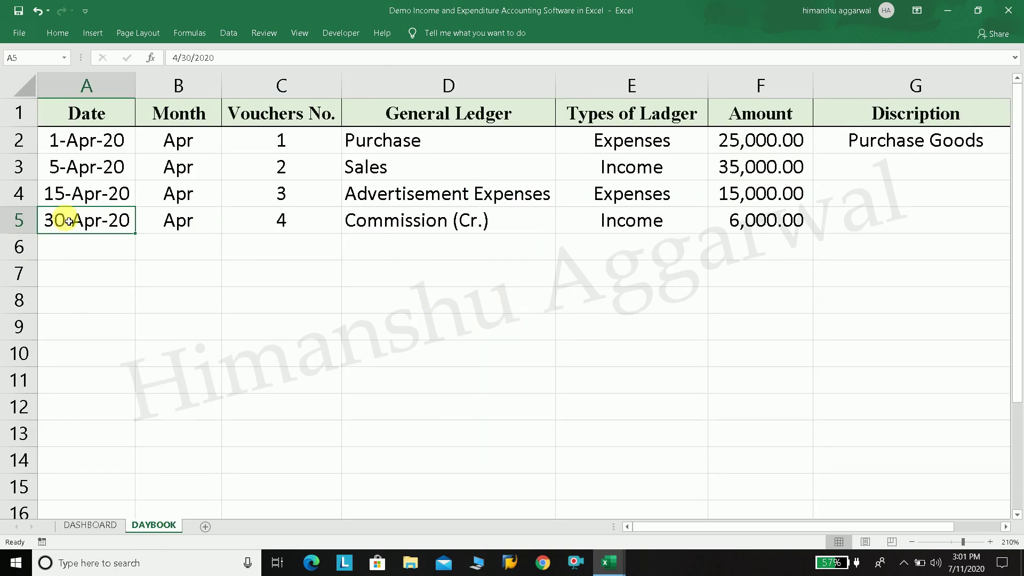
click(99, 525)
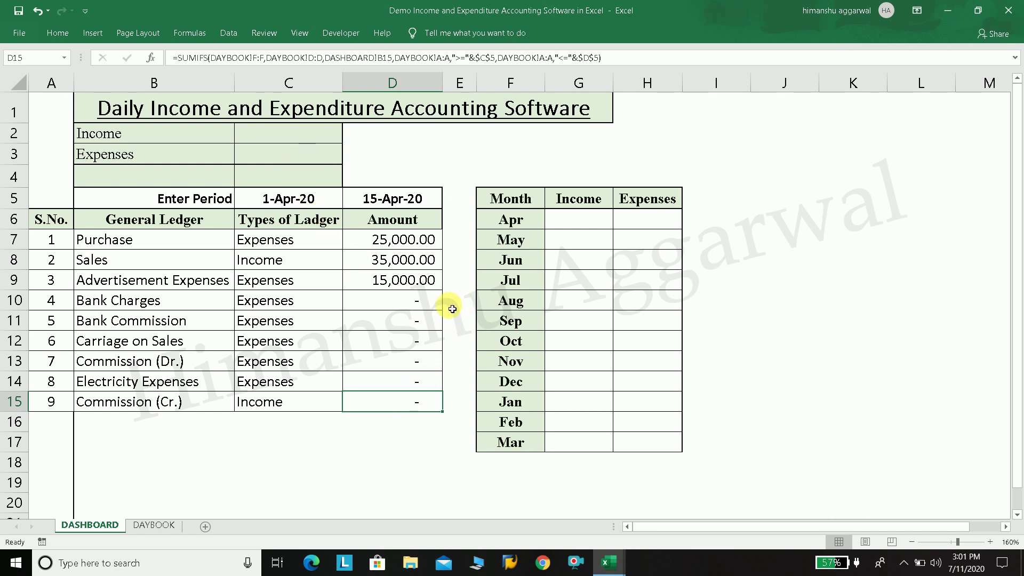
Begin a SUMIF in C2 using the absolute ledger-type range $C$7:$C$1000.
click(275, 136)
text(=sumi)
key(Tab)
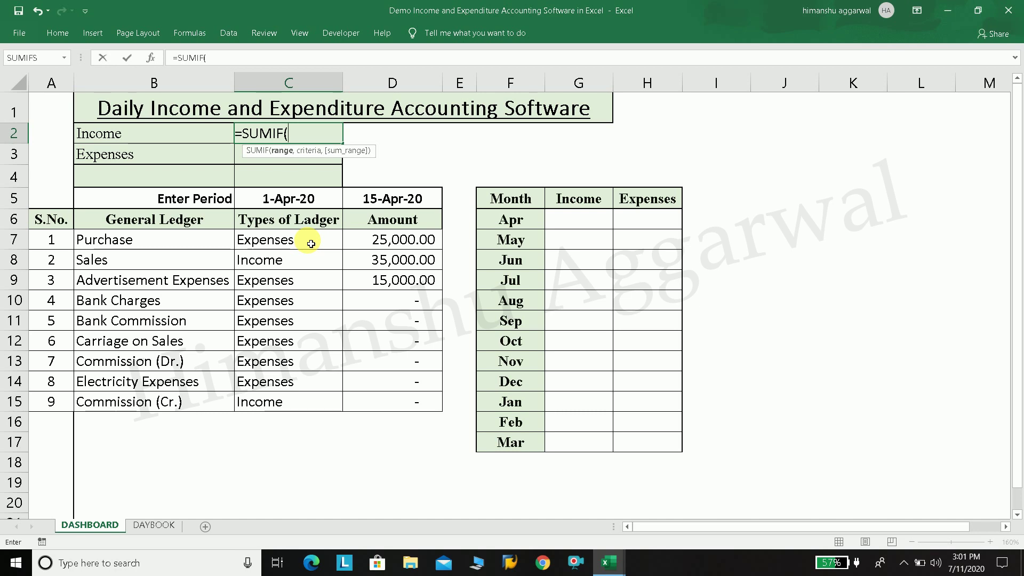
drag(311, 244, 312, 403)
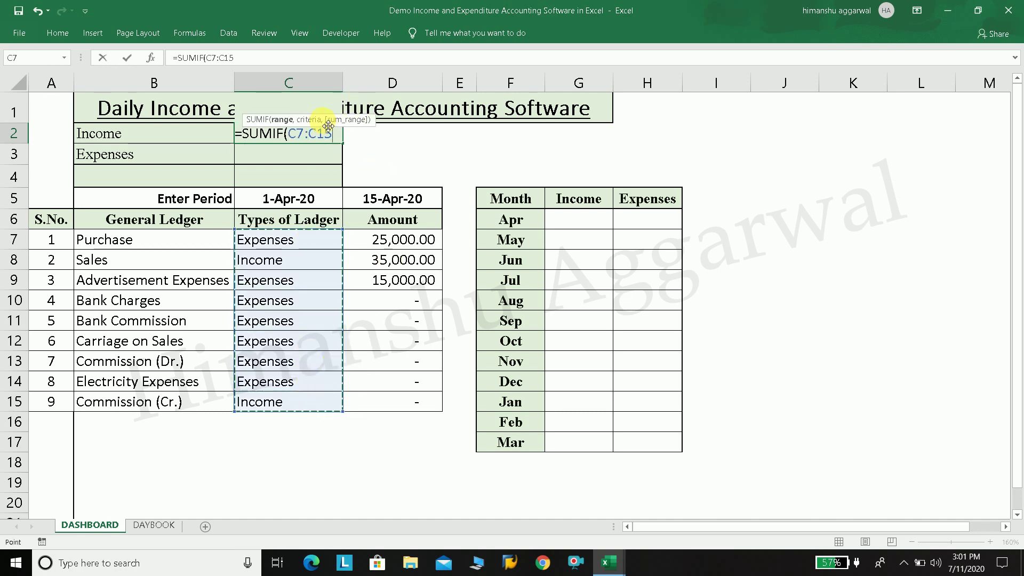
drag(328, 125, 770, 136)
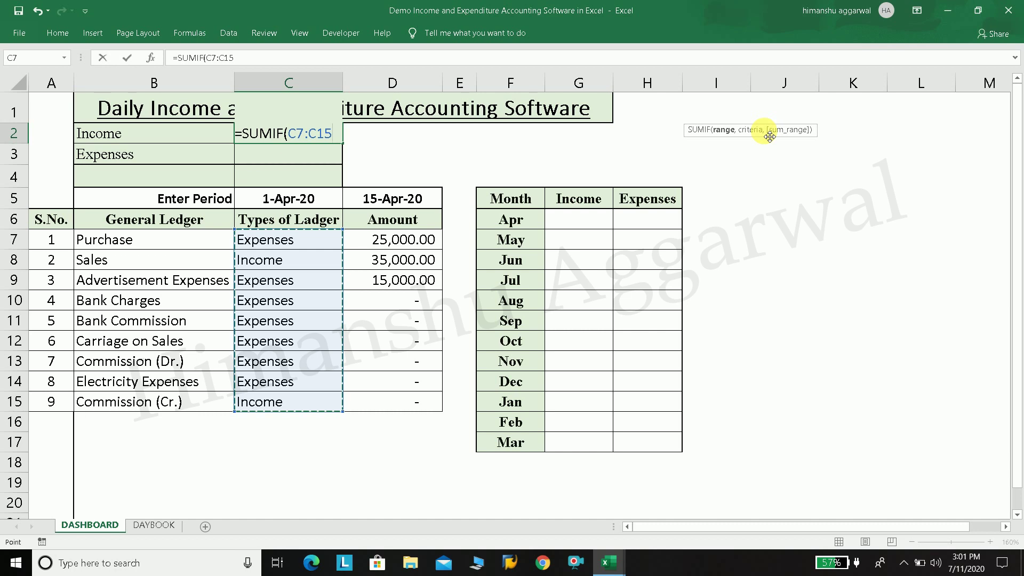
key(F4)
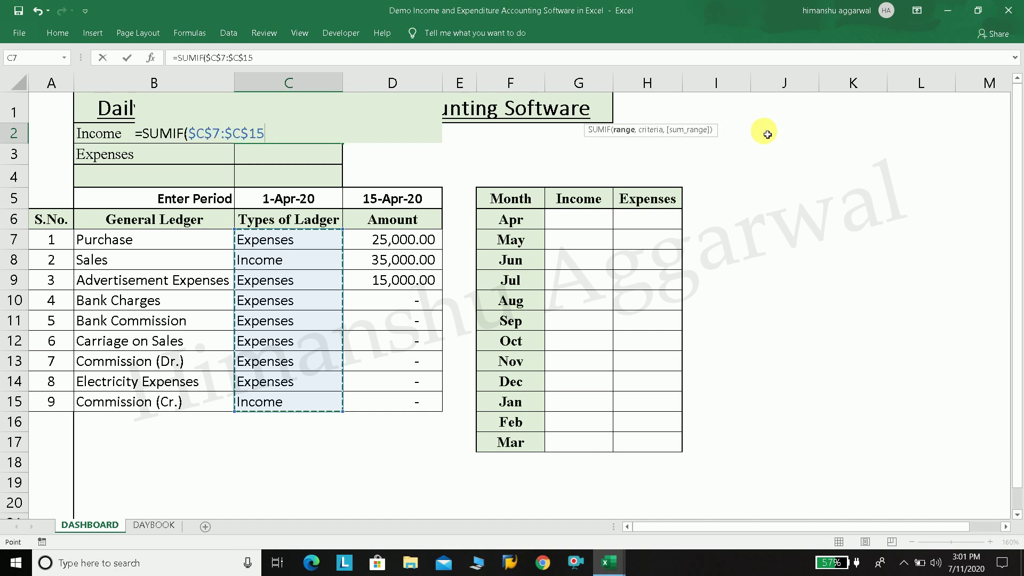
key(BackSpace)
key(BackSpace)
text(1)
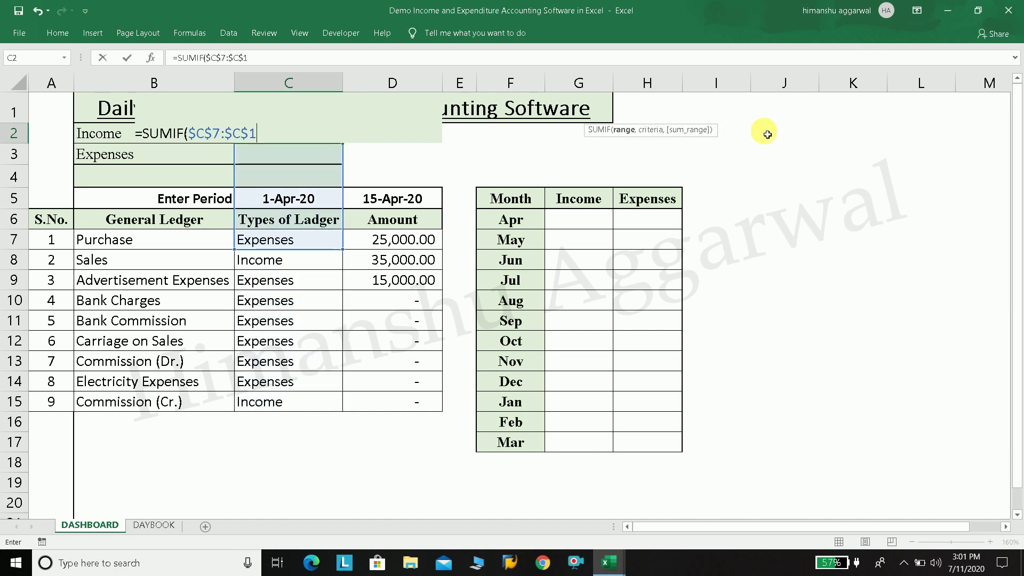
text(000,)
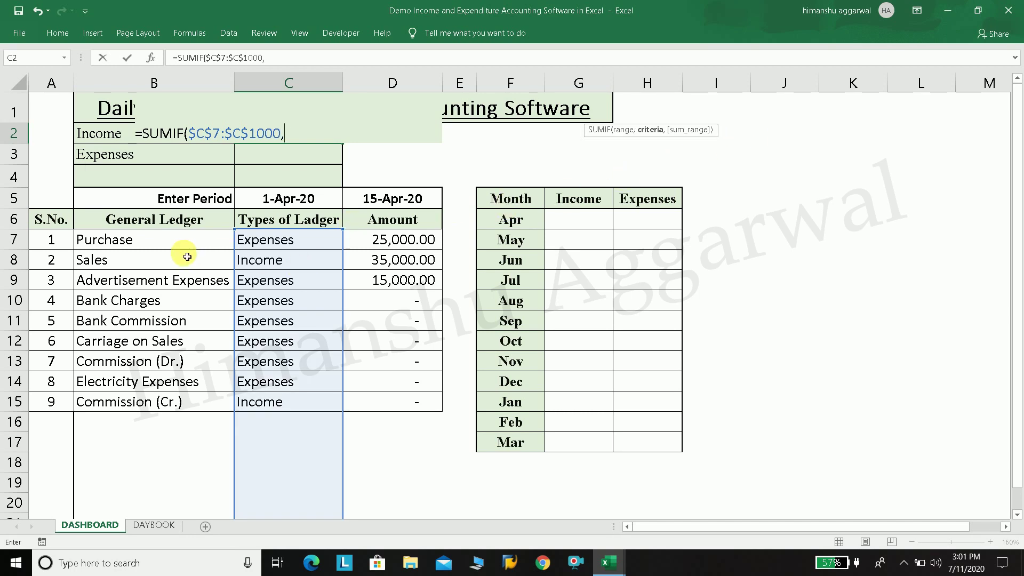
Finish it with criterion B2 and sum range $D$7:$D$100, then fill it into C3 for Expenses.
click(125, 140)
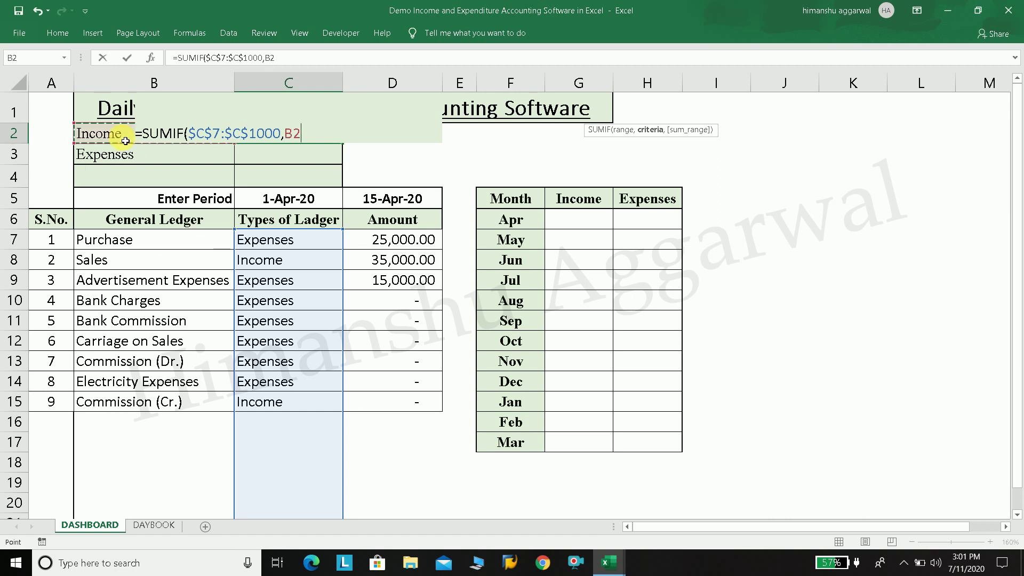
text(,)
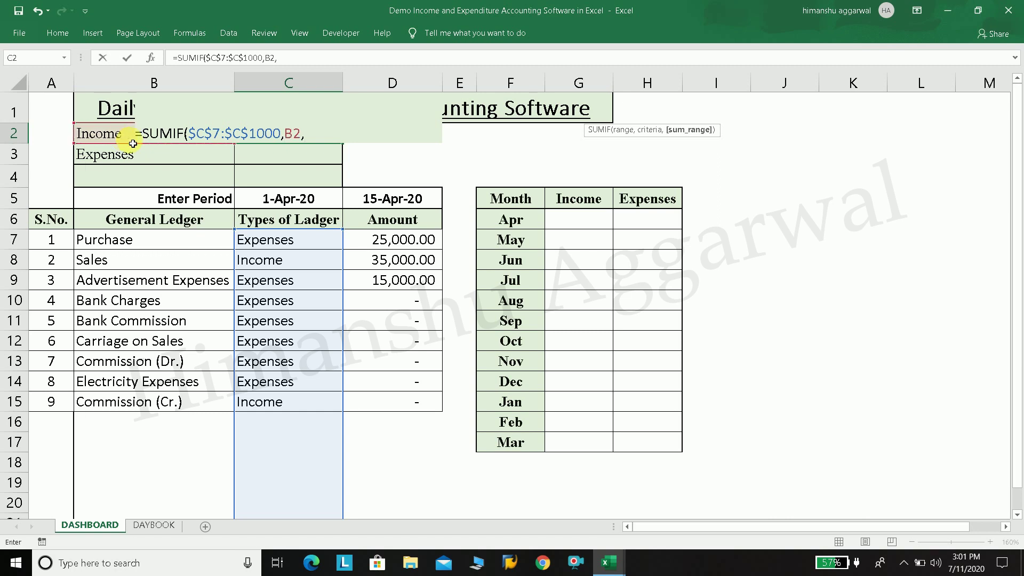
drag(407, 238, 410, 404)
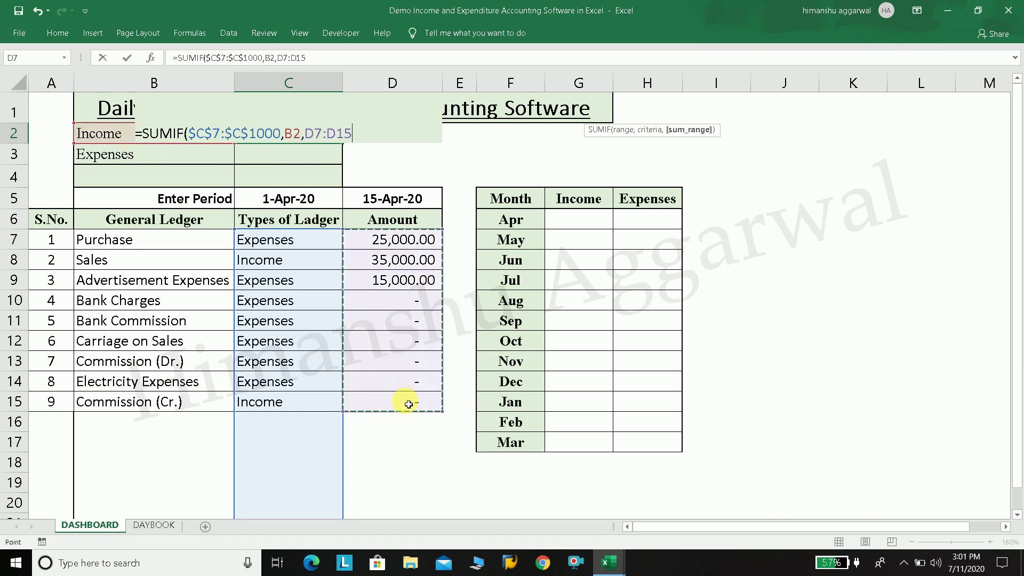
key(F4)
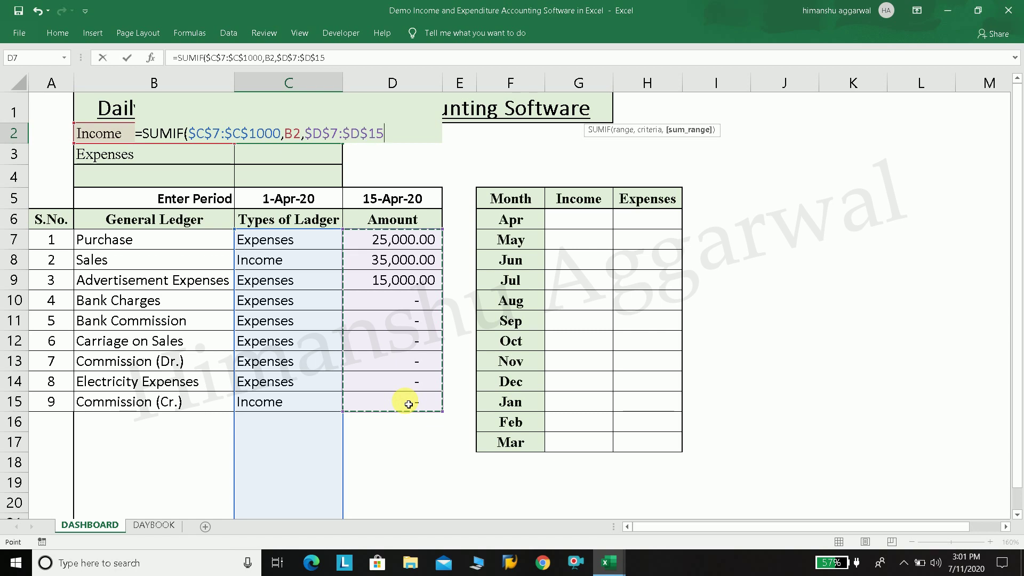
key(BackSpace)
key(BackSpace)
text(100)
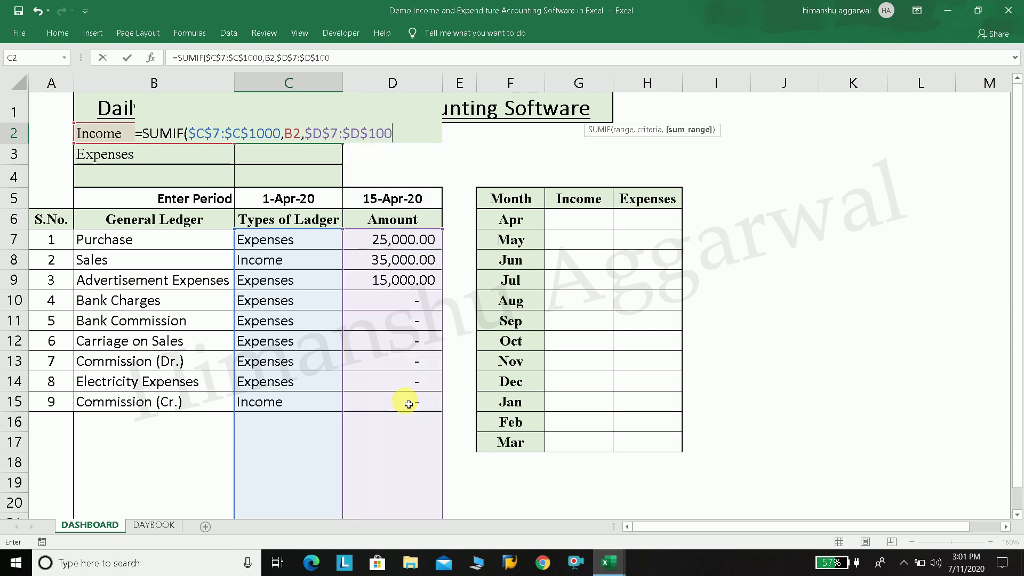
key(Return)
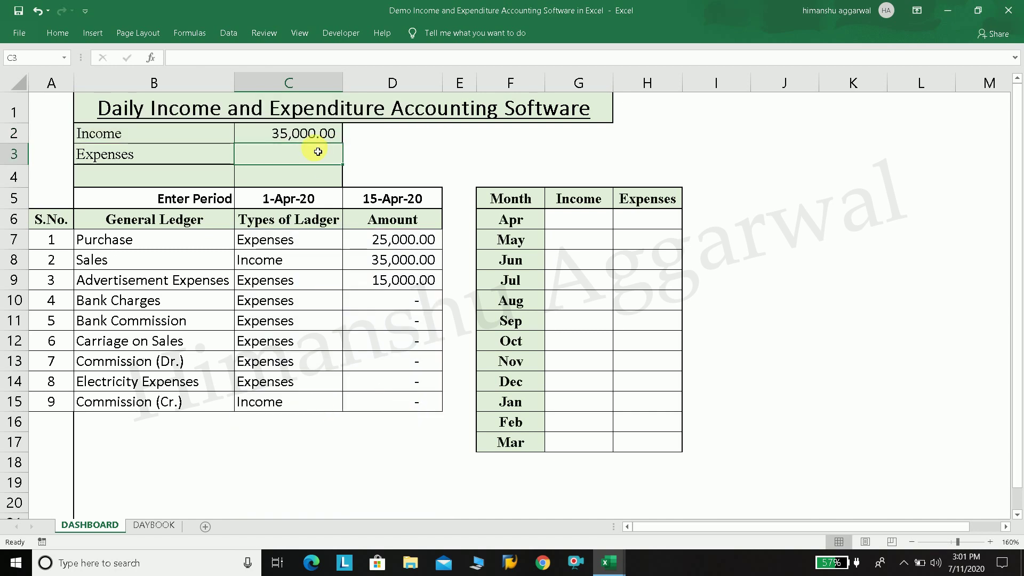
key(ctrl+d)
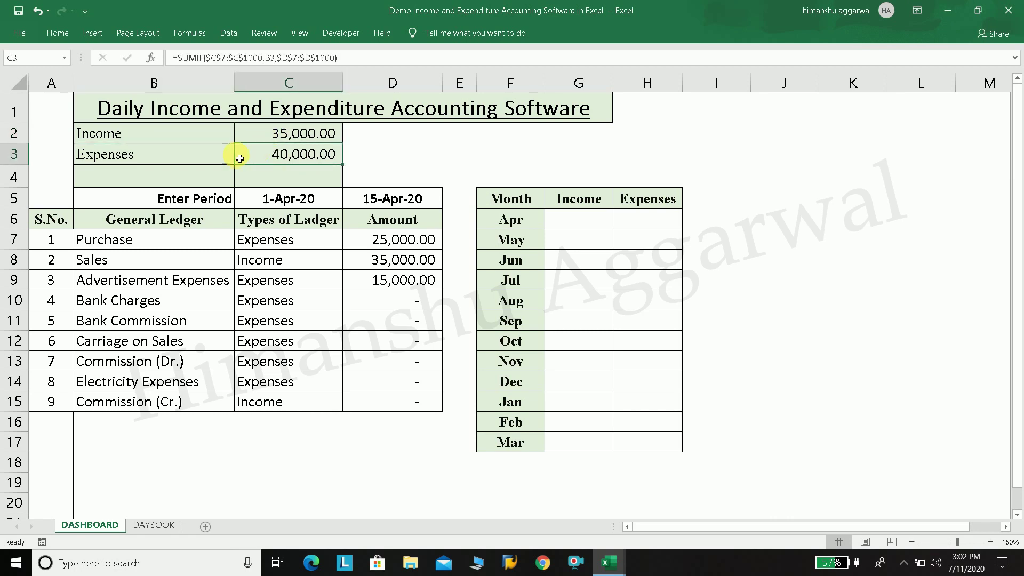
Change the end date in D5 to 30-Apr-20 and confirm Income reads 41,000.00, Expenses 40,000.00.
click(303, 176)
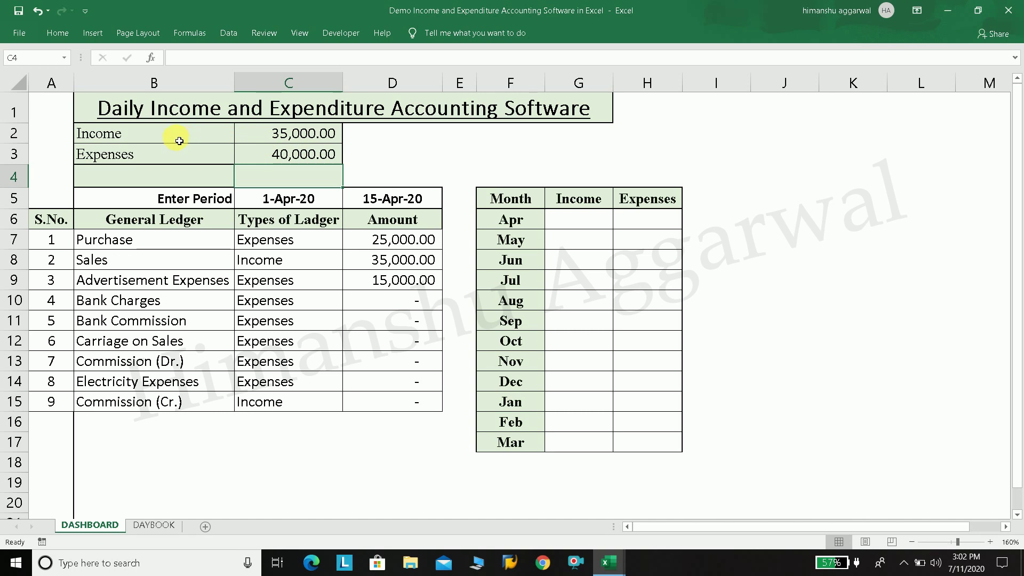
click(274, 142)
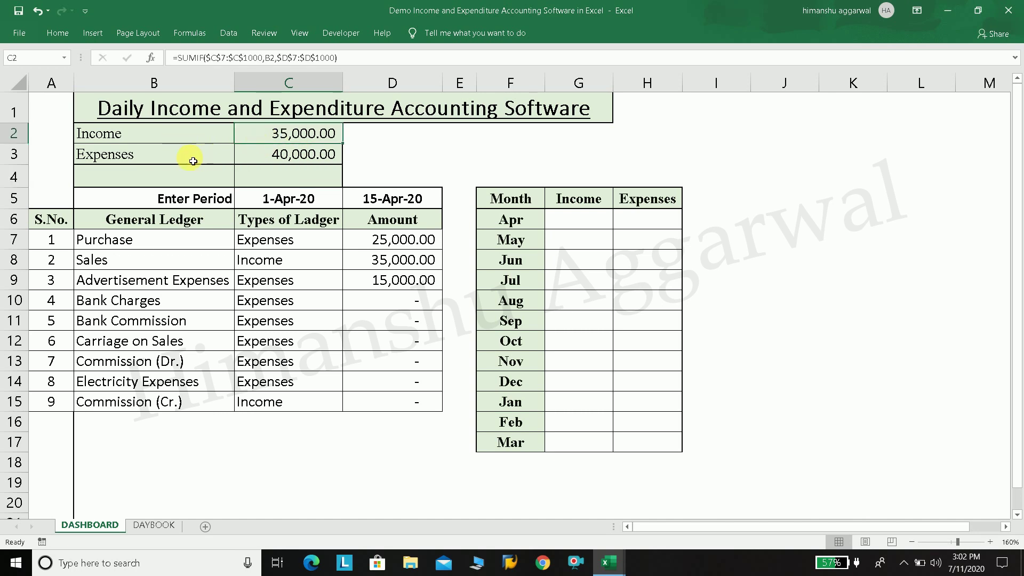
click(295, 158)
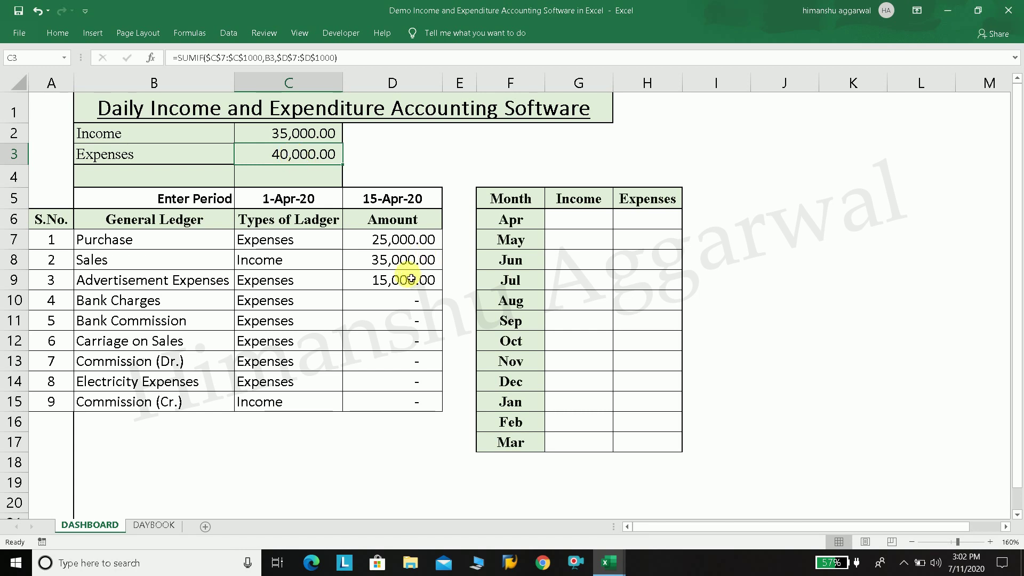
click(396, 202)
key(F2)
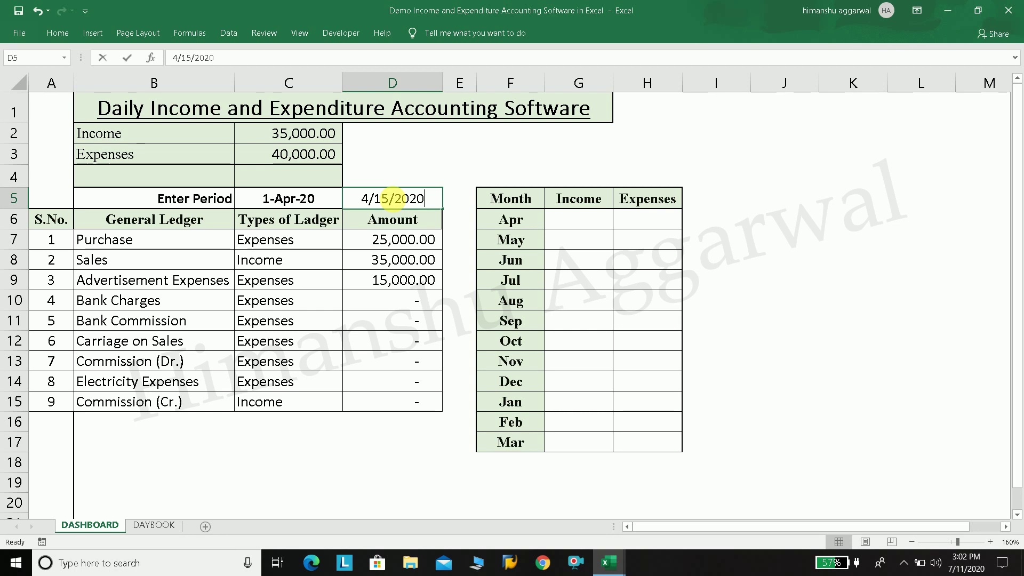
key(BackSpace)
key(BackSpace)
key(BackSpace)
text(30)
key(Return)
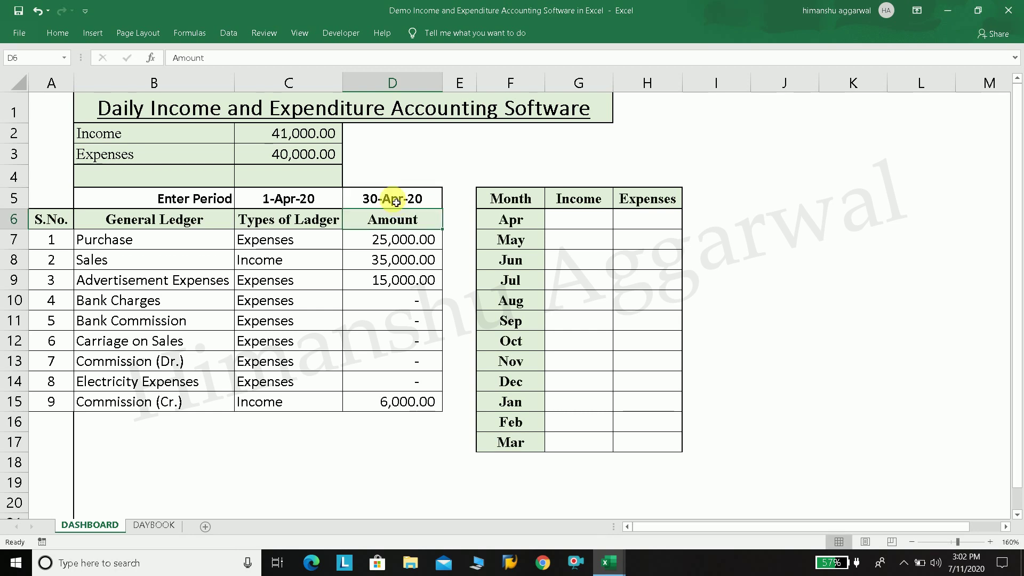
click(308, 144)
click(312, 160)
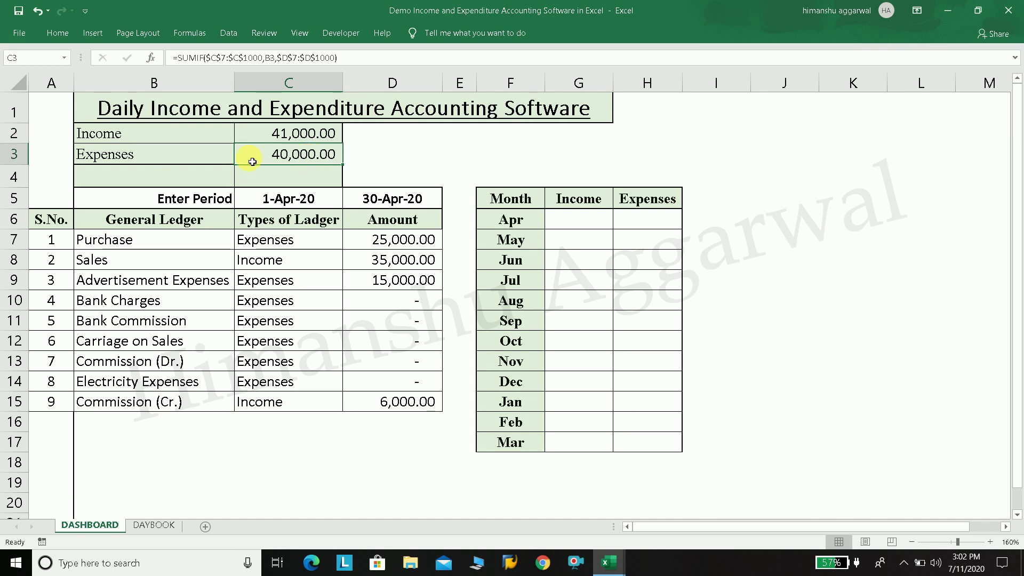
click(173, 180)
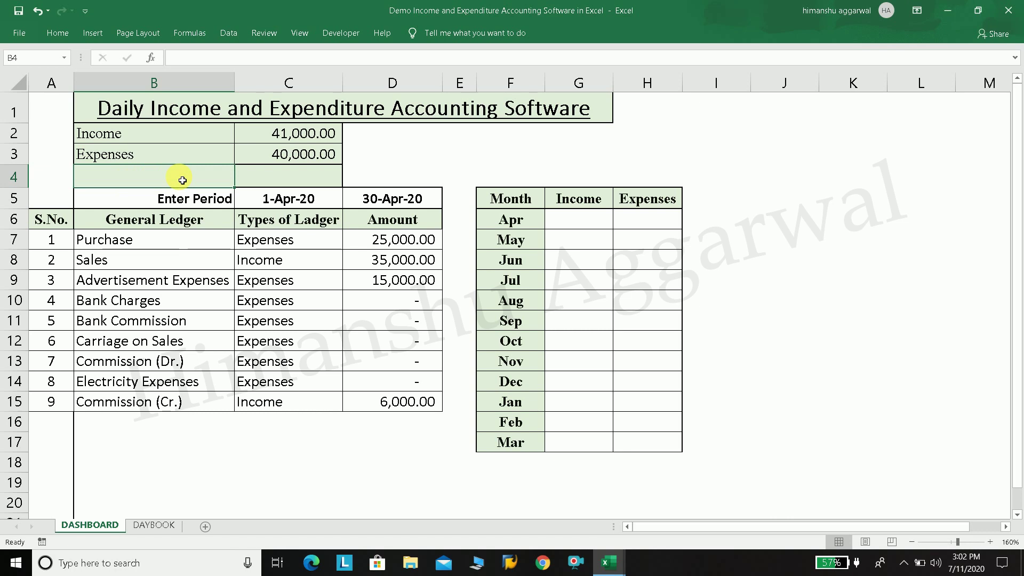
Enter =IF(C2>C3,"Net Profit","Net Loss") in B4 as the result label.
text(=if)
key(Tab)
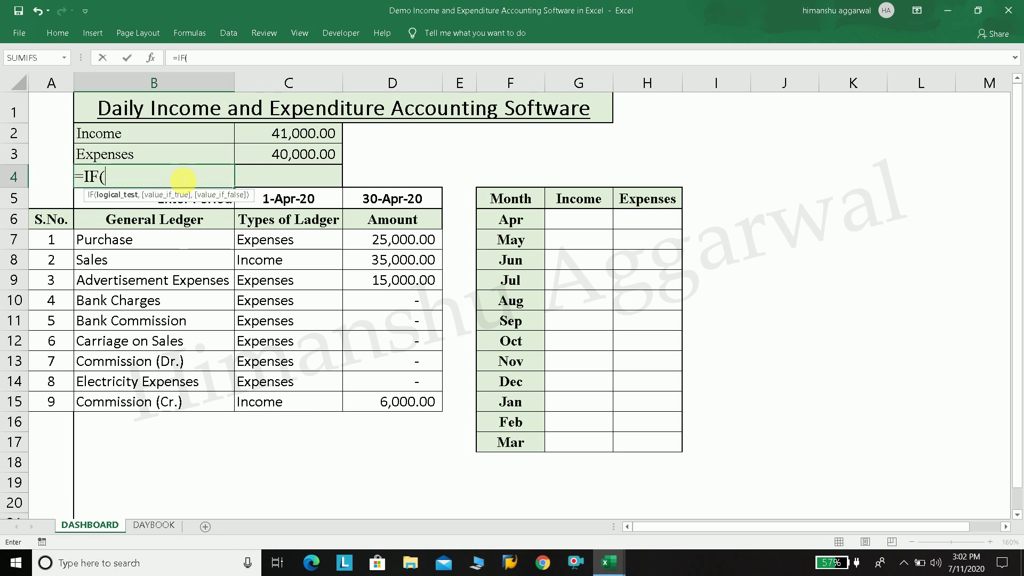
click(304, 135)
text(>)
click(299, 156)
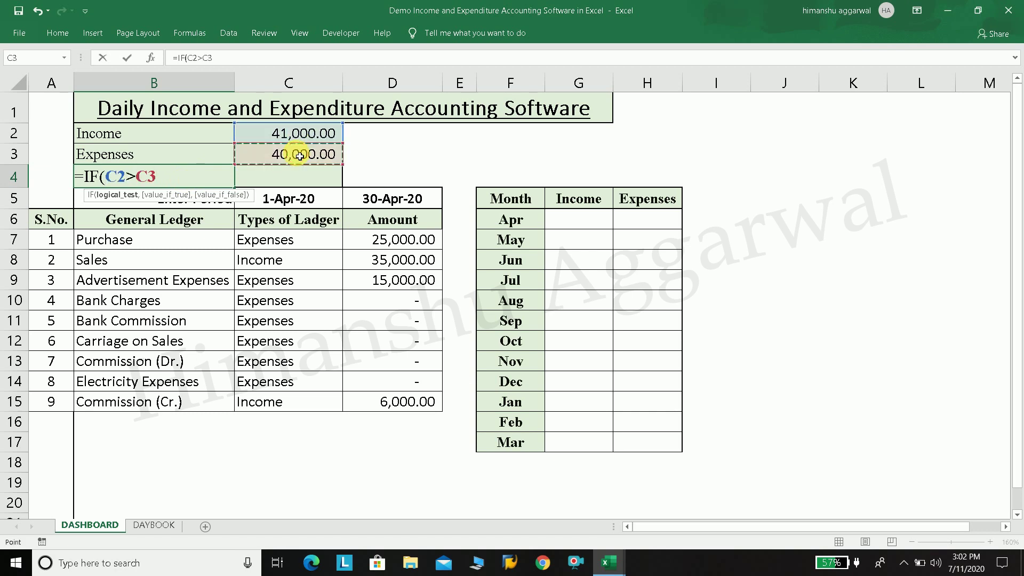
text(,"Net )
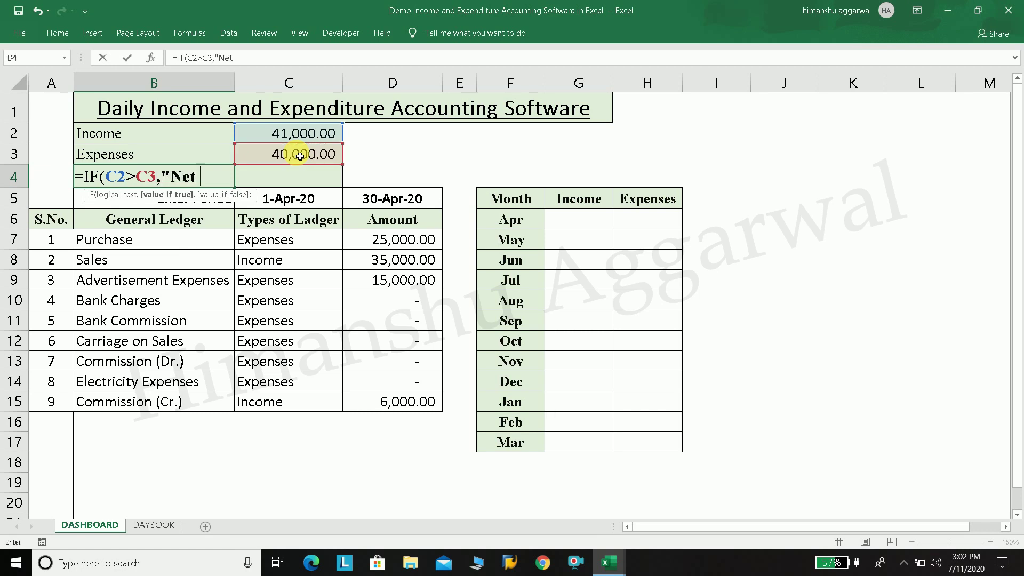
text(Profit)
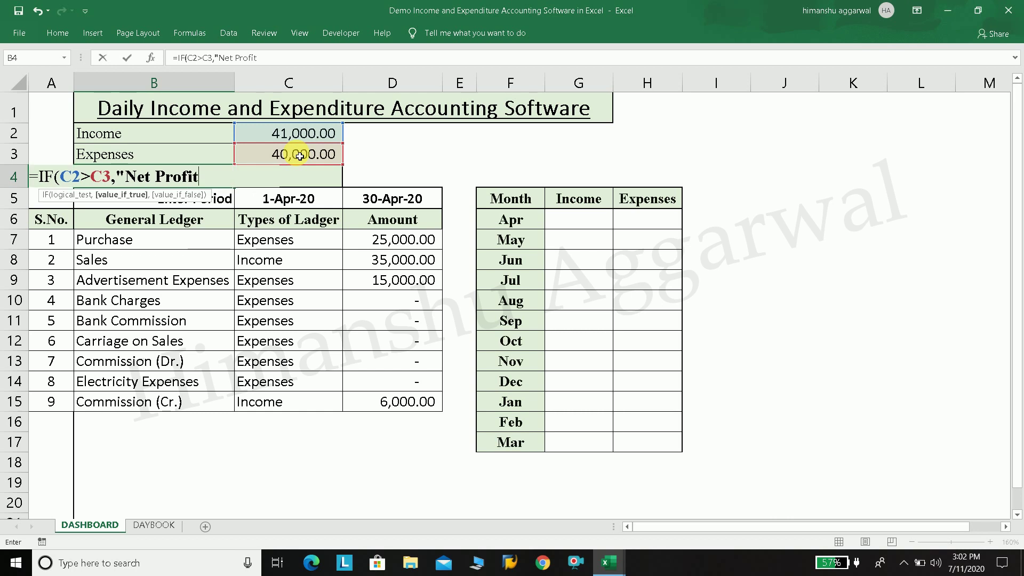
text(","Net )
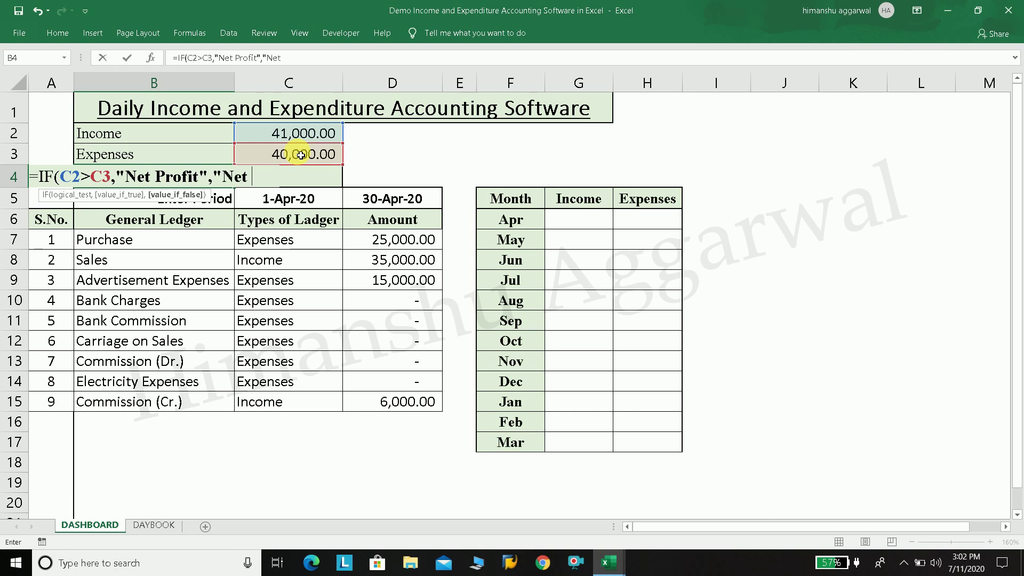
text(Loss)
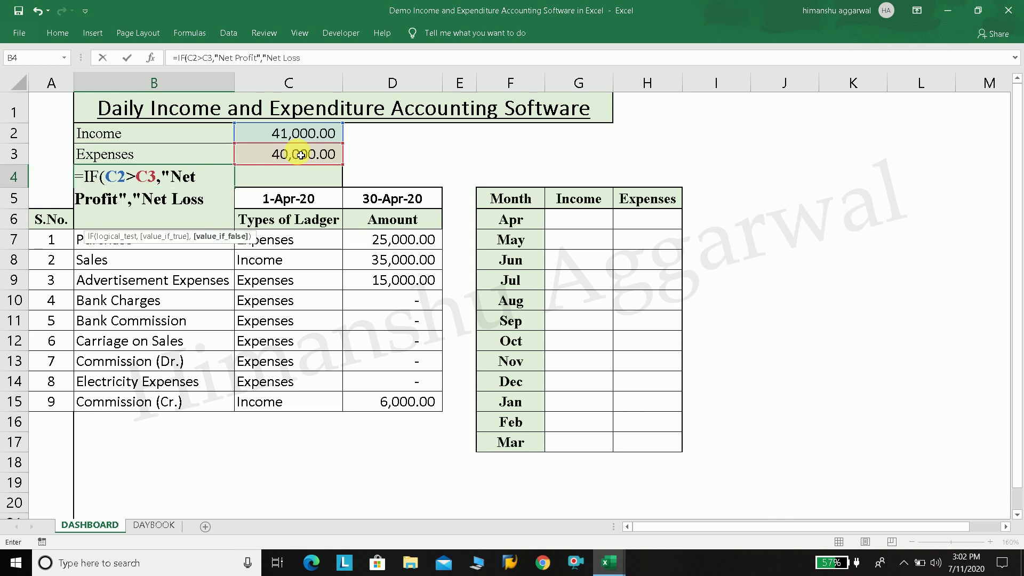
text("))
key(Return)
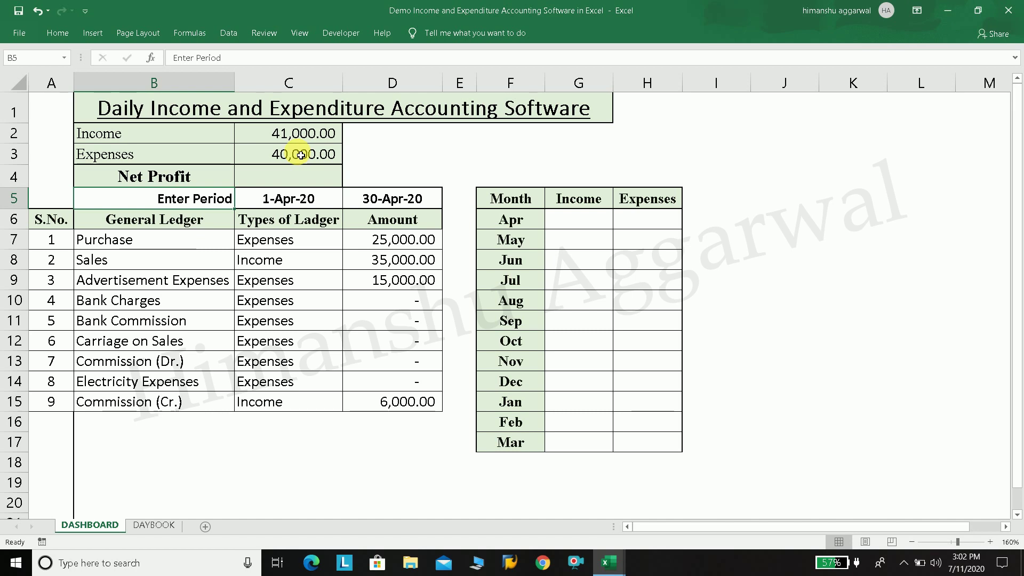
click(160, 176)
Set the period end back to 15-Apr-20 and confirm B4 reads Net Loss.
click(403, 200)
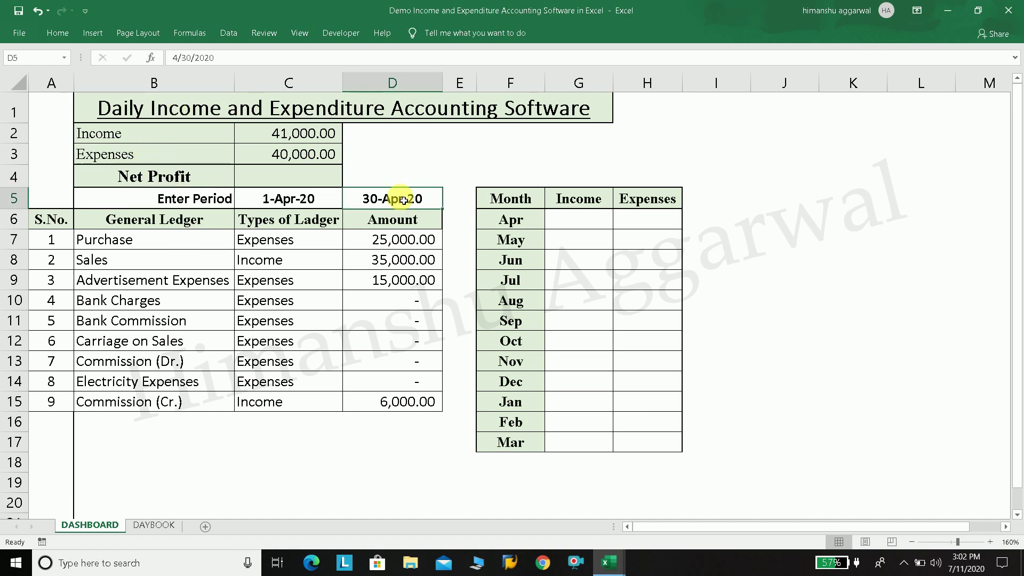
text(4/15)
key(Return)
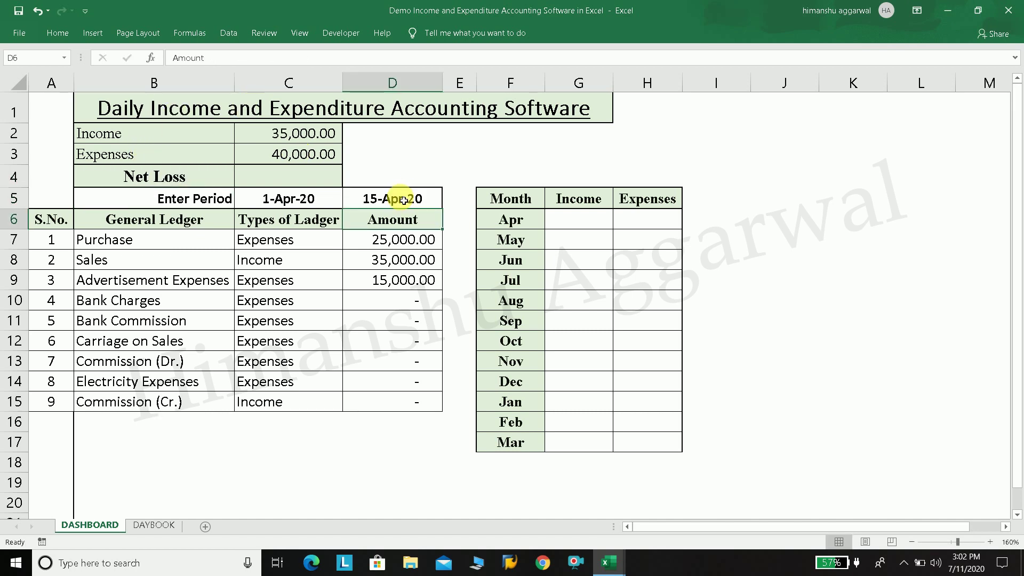
click(137, 180)
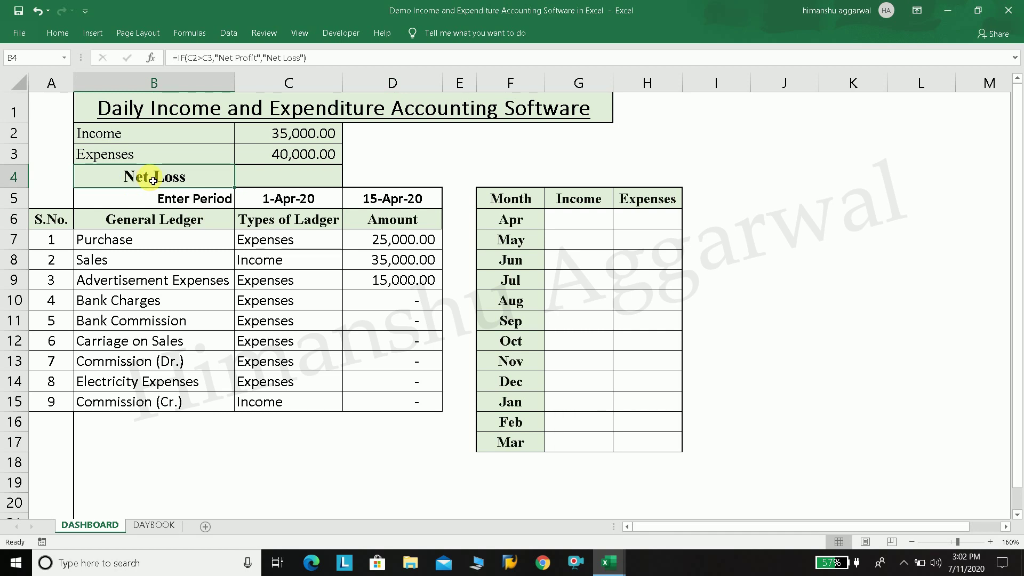
click(288, 179)
Enter =C2-C3 in C4 as the net result and review the formulas.
text(=)
key(Up)
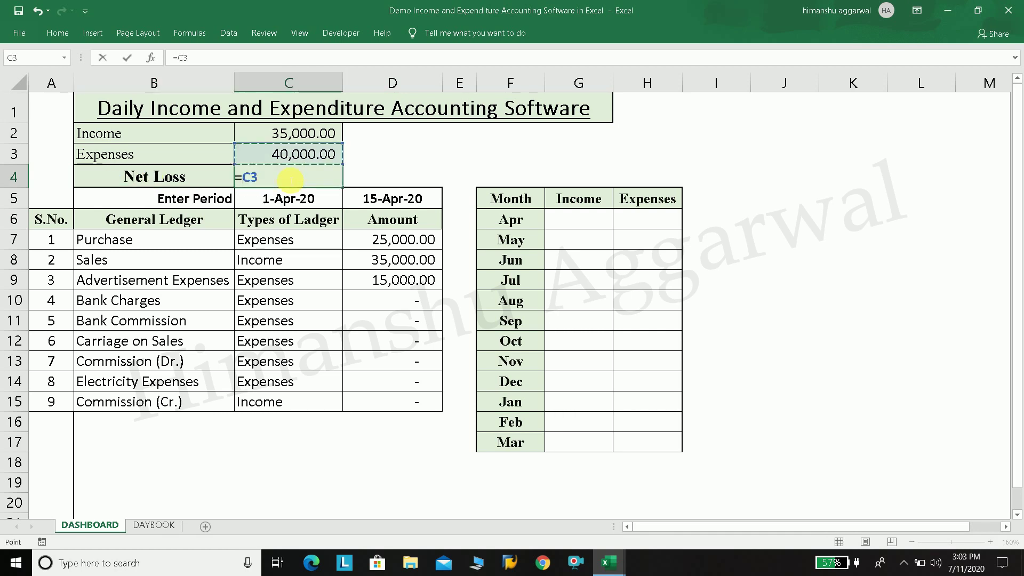
key(Up)
text(-)
key(Up)
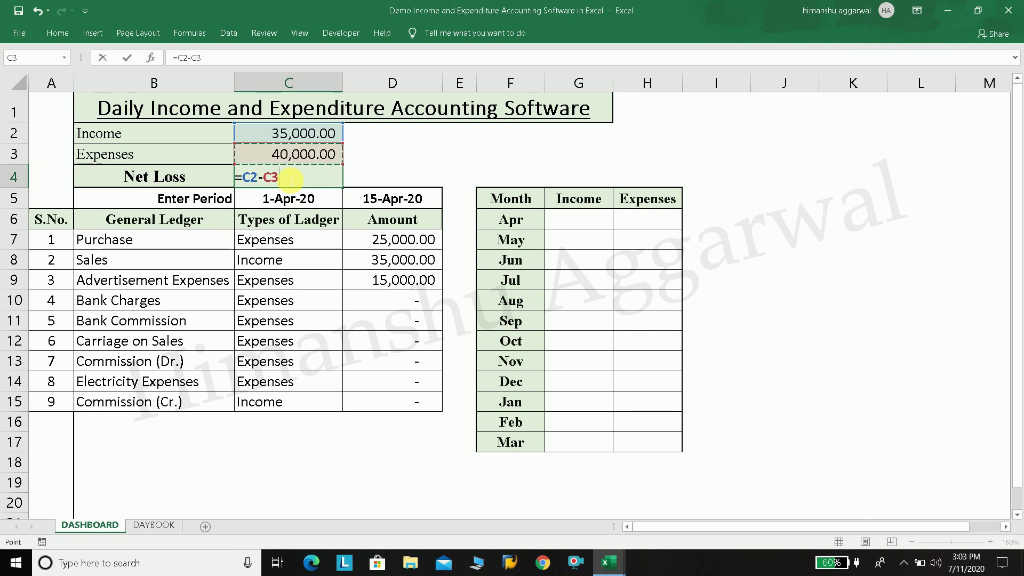
key(Return)
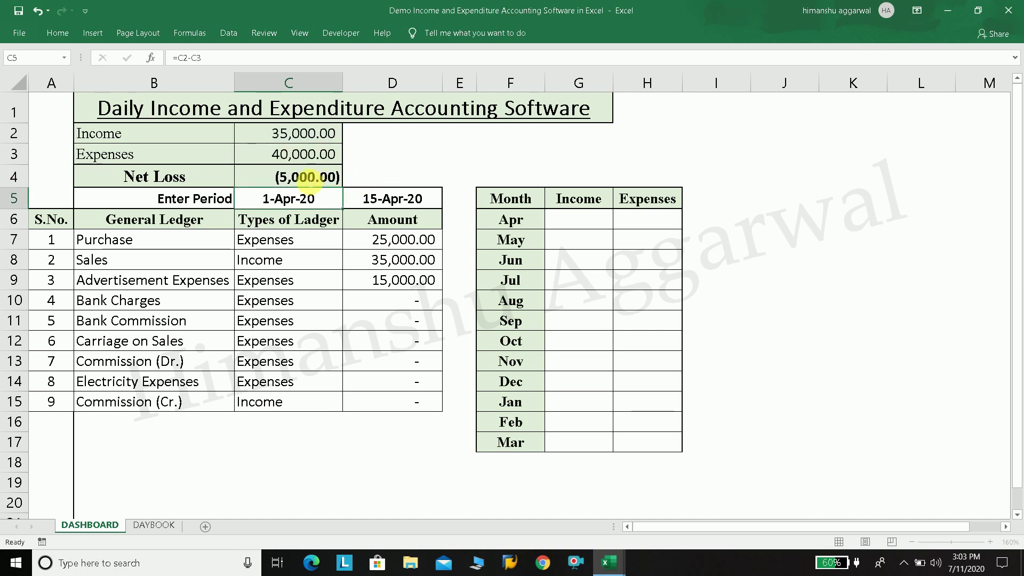
key(Up)
key(Right)
click(286, 216)
click(283, 176)
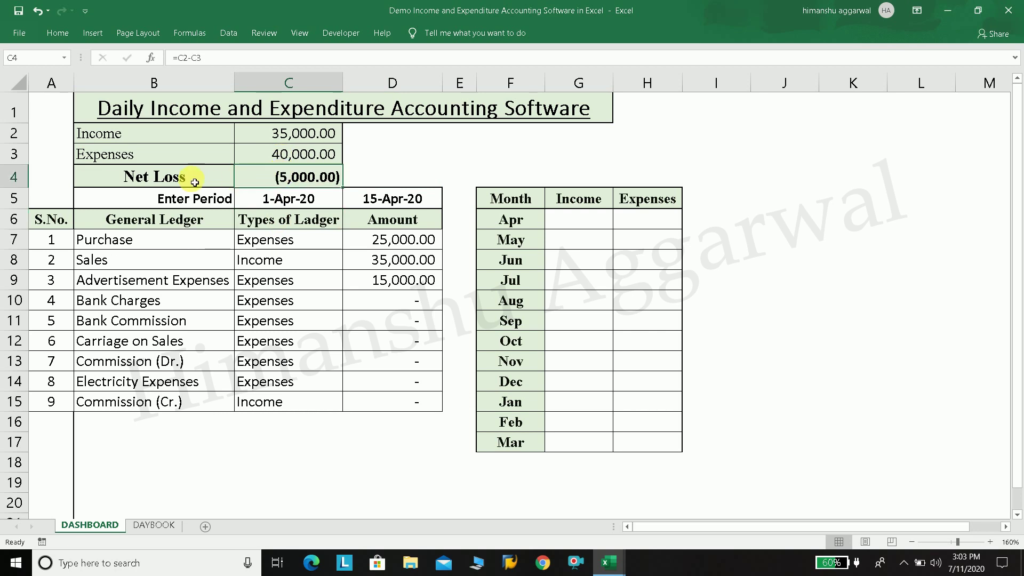
click(273, 137)
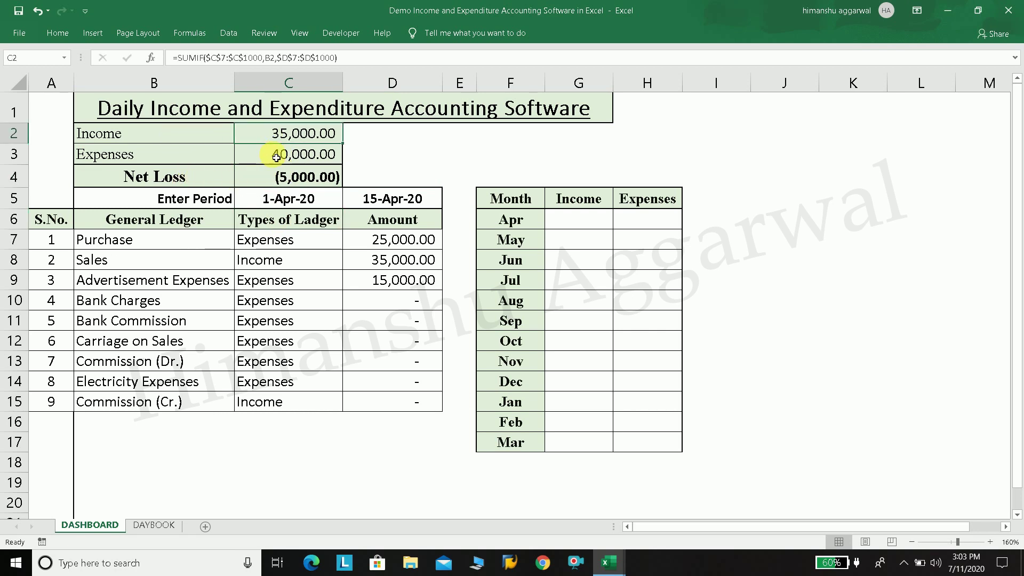
Set the end date to 30-Apr-20 so C4 shows 1,000.00 Net Profit, then go to DAYBOOK.
click(402, 197)
text(4/30)
key(Return)
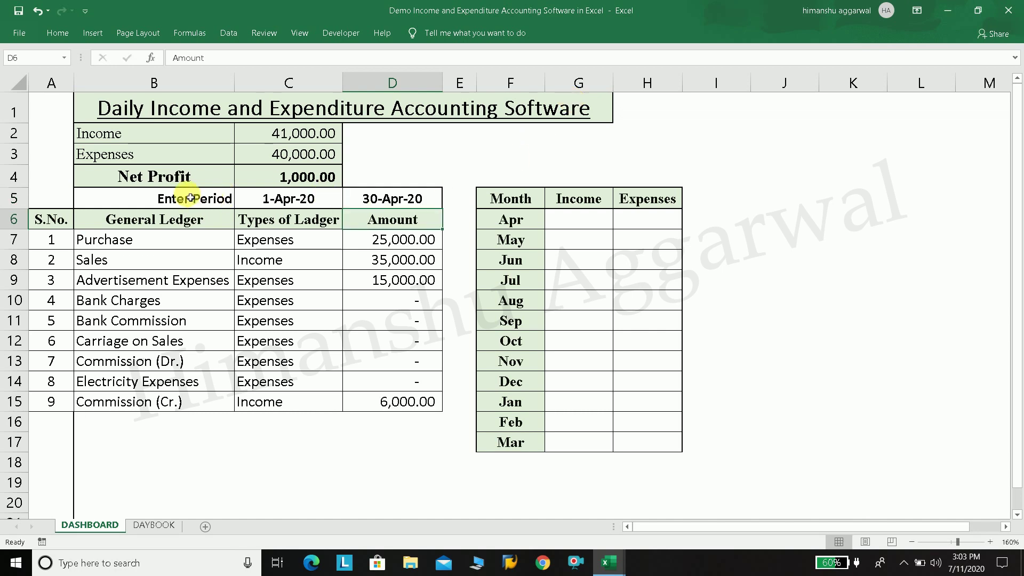
click(283, 184)
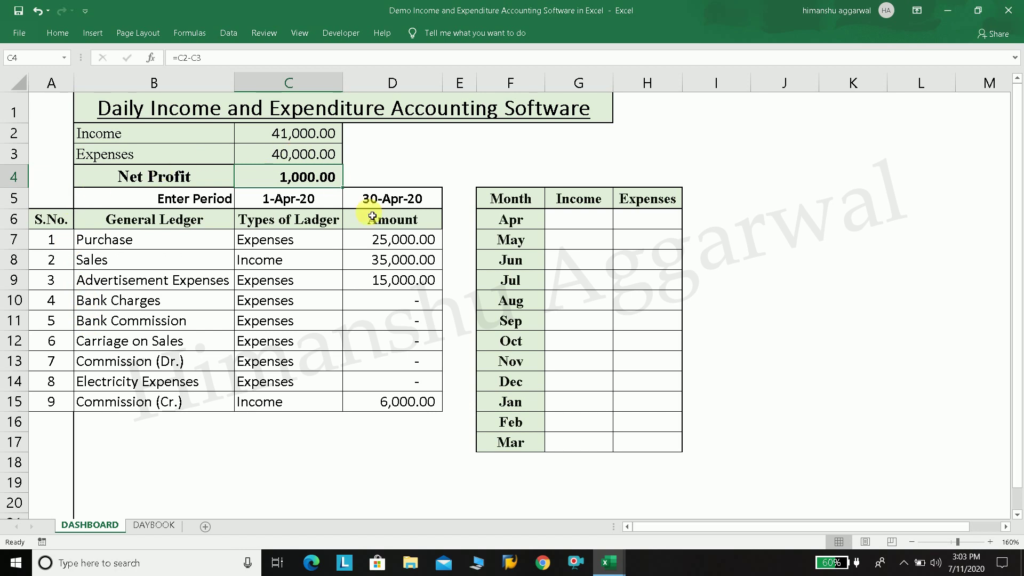
click(152, 526)
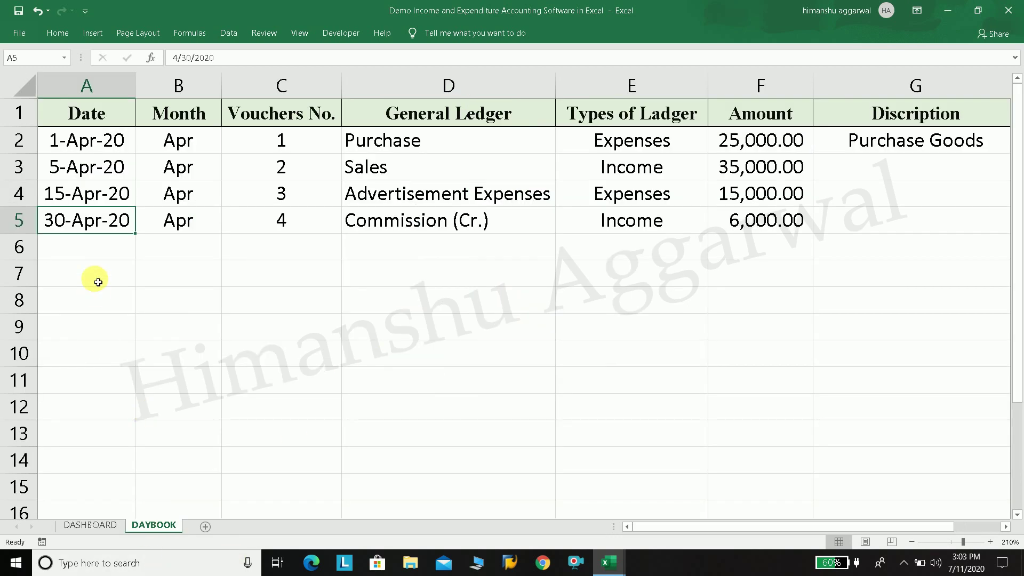
drag(94, 242, 651, 389)
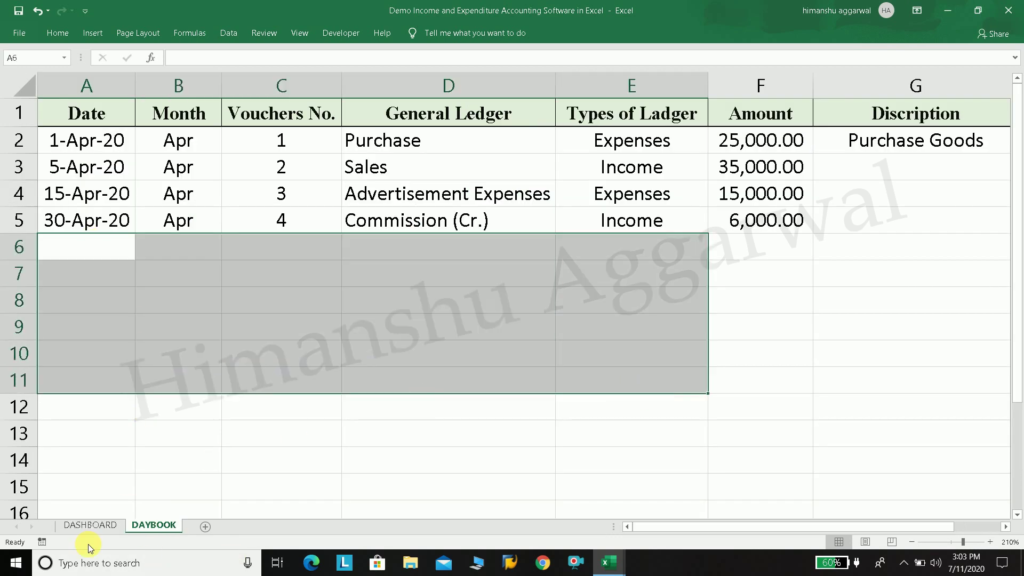
click(89, 525)
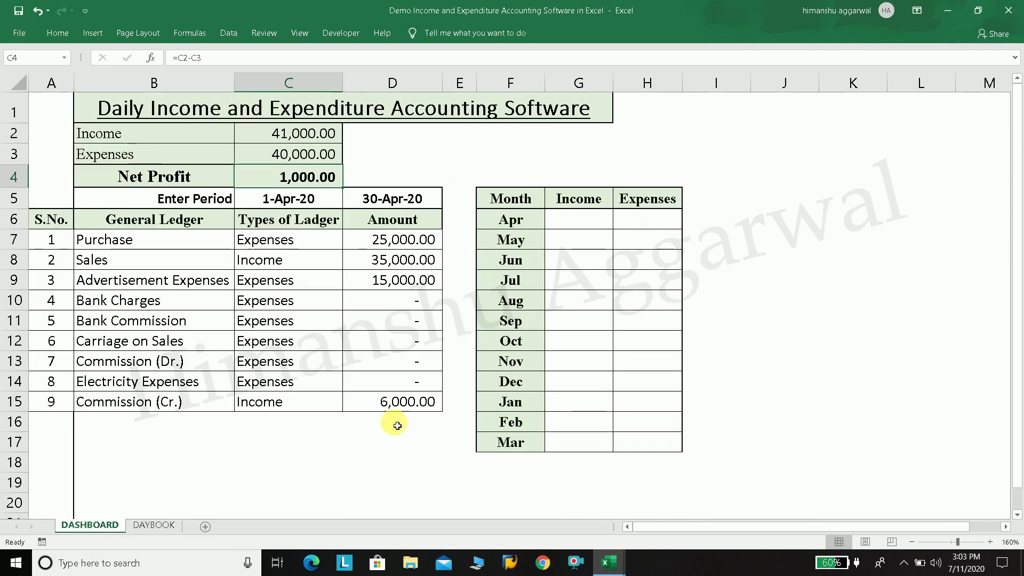
click(580, 225)
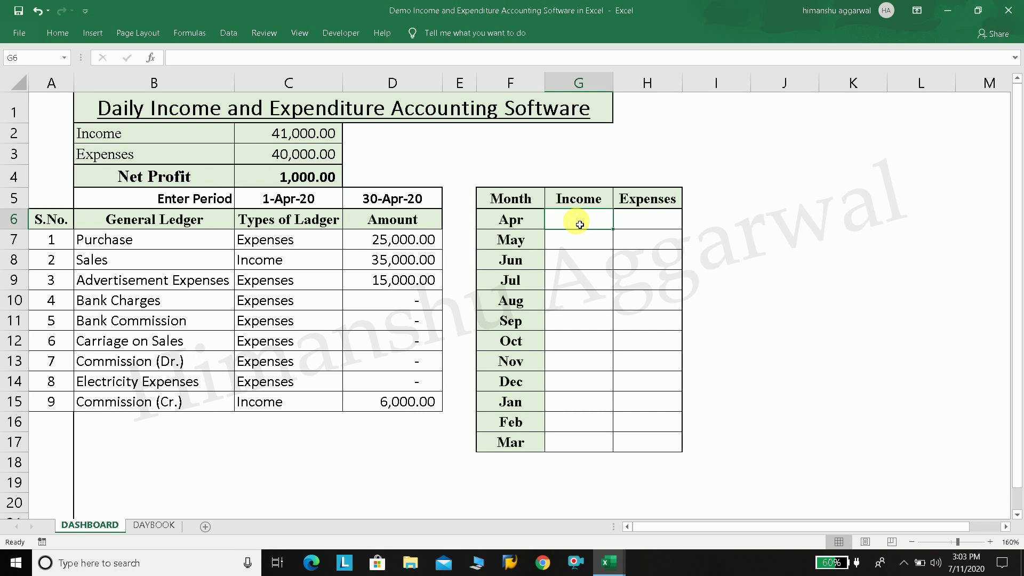
click(160, 525)
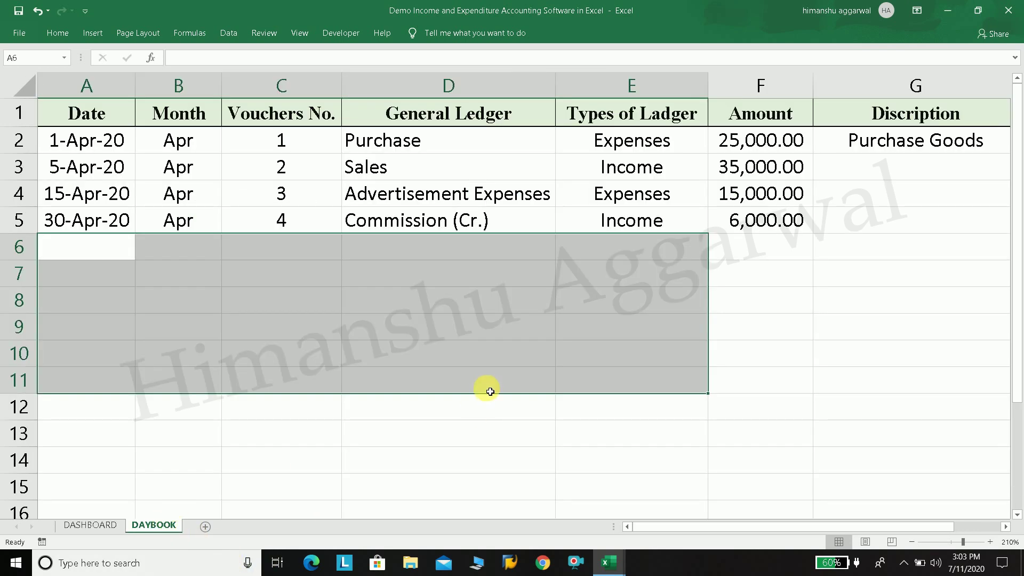
click(106, 526)
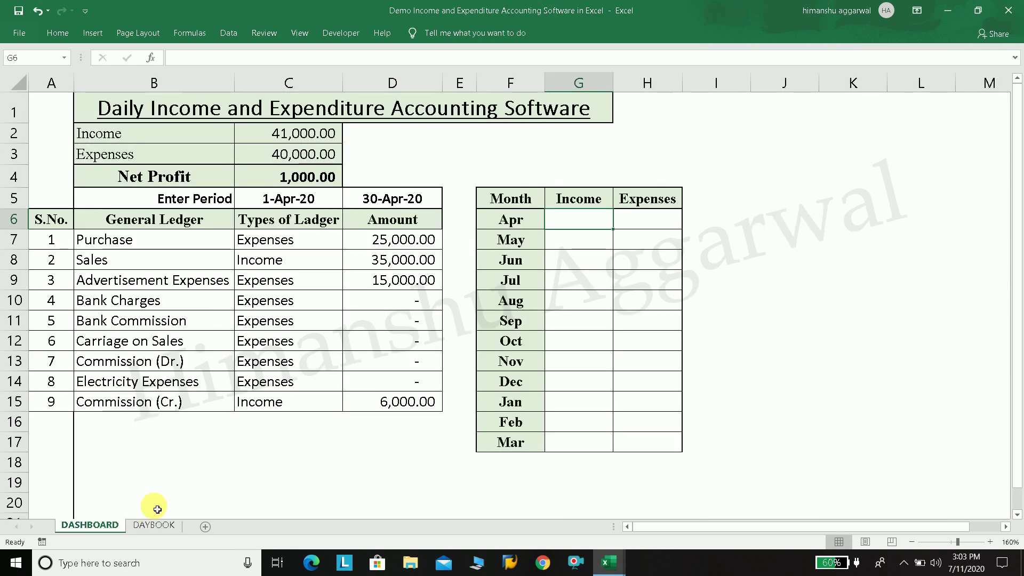
click(162, 527)
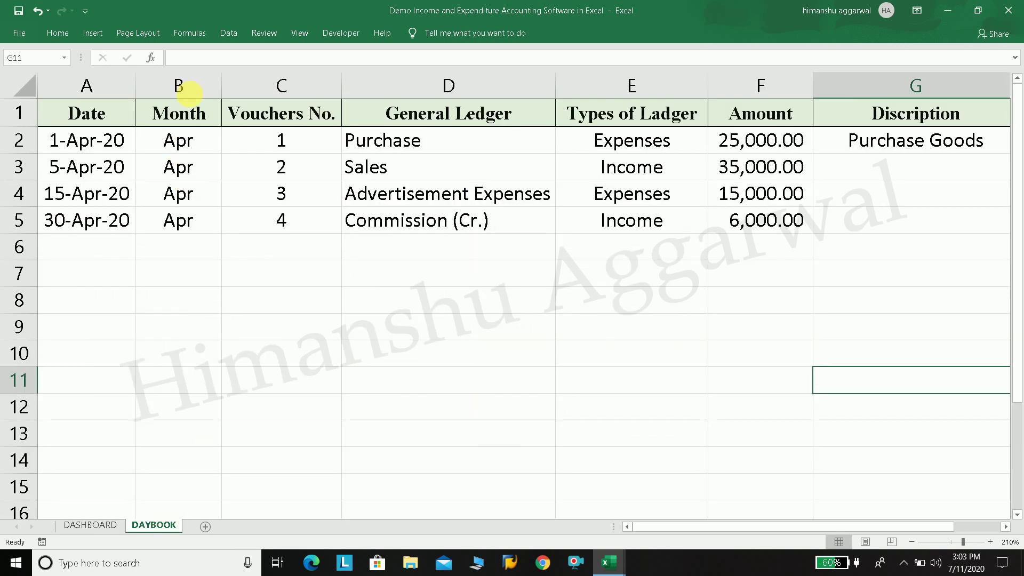
click(195, 97)
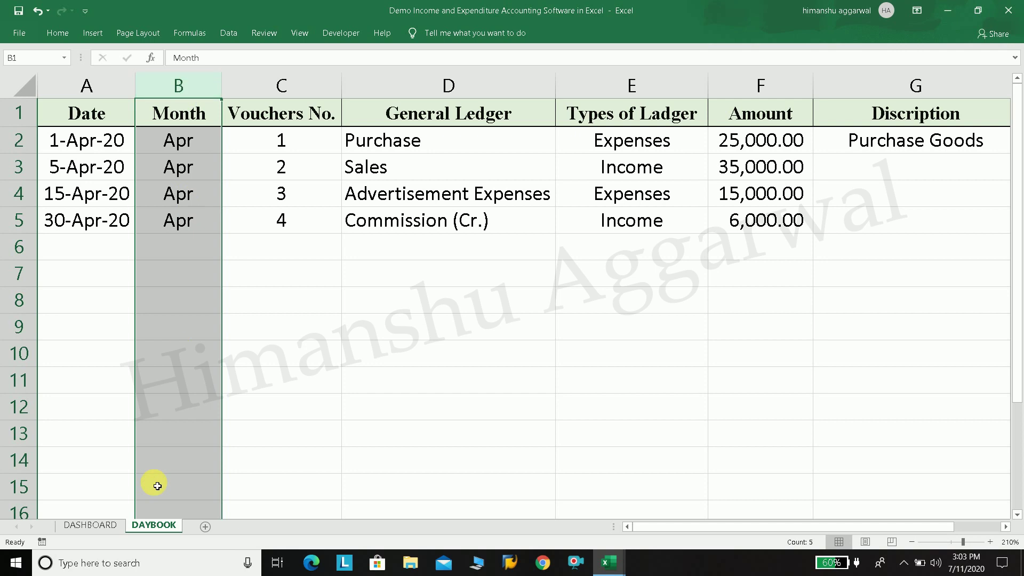
click(97, 526)
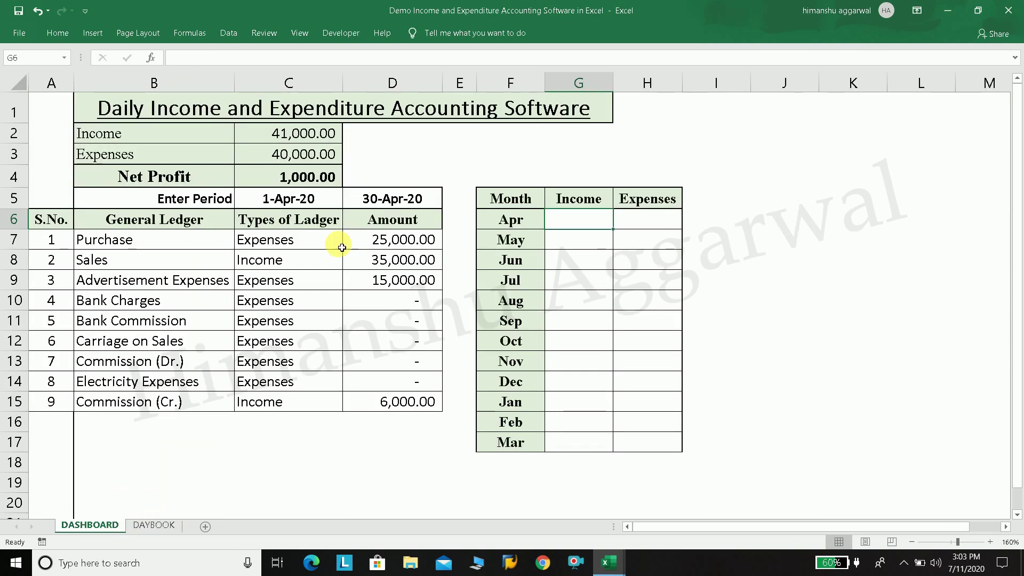
click(370, 244)
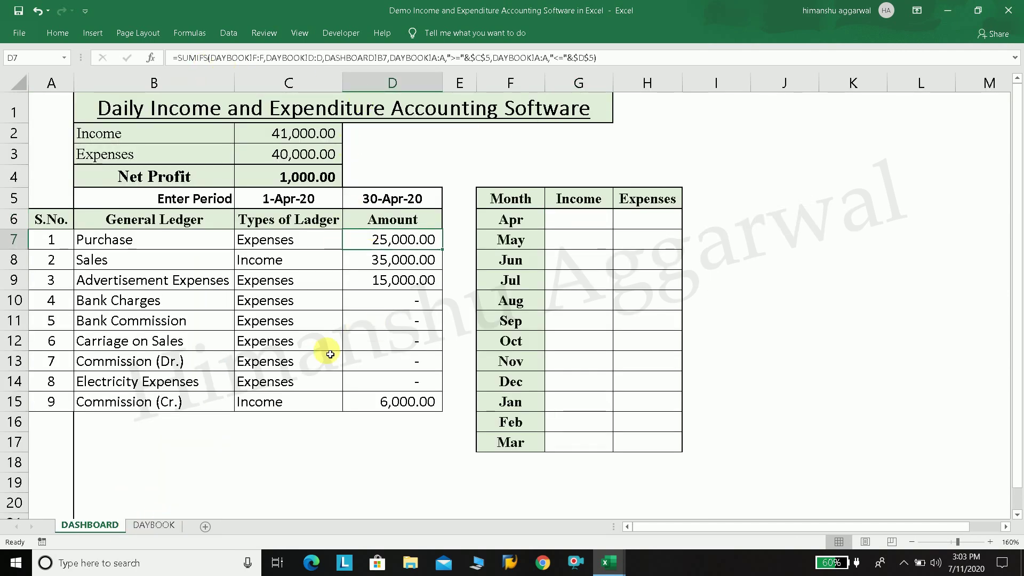
click(151, 528)
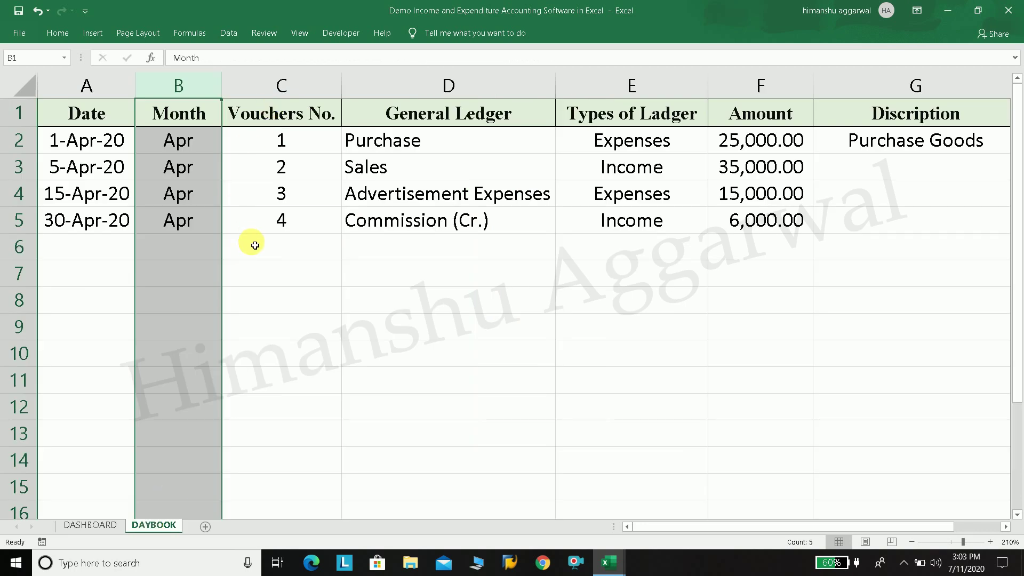
click(252, 245)
click(198, 88)
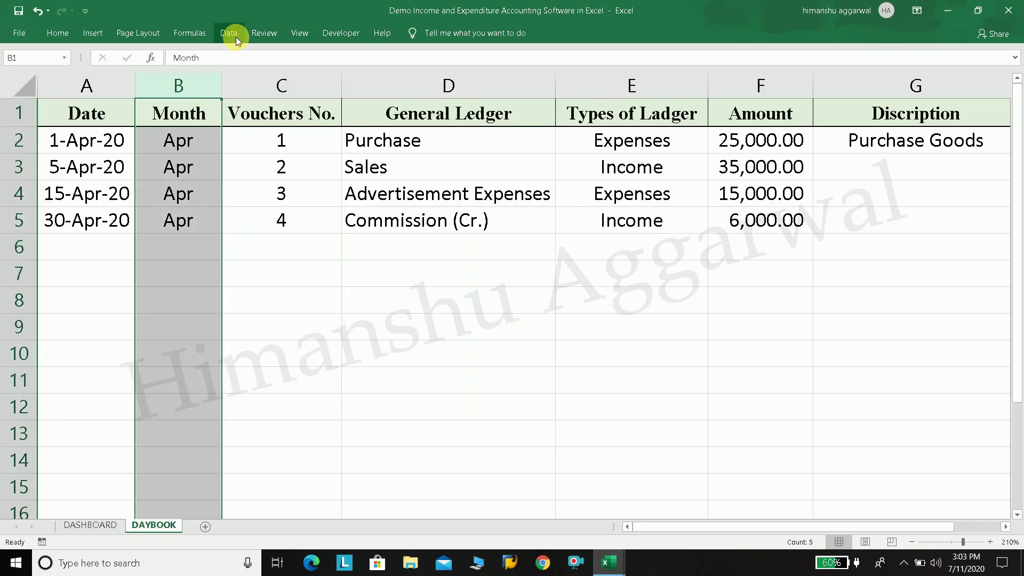
click(198, 163)
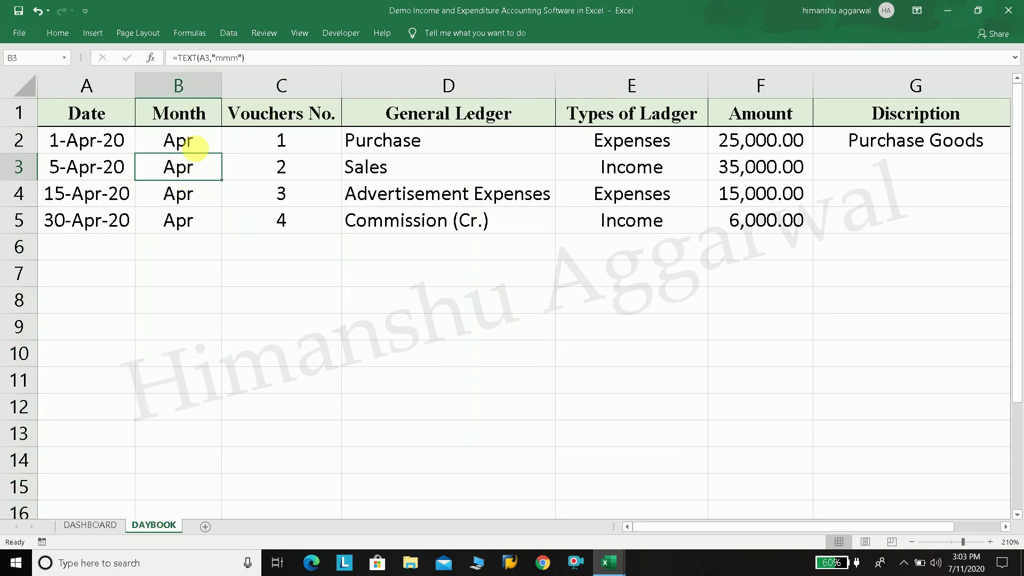
click(191, 95)
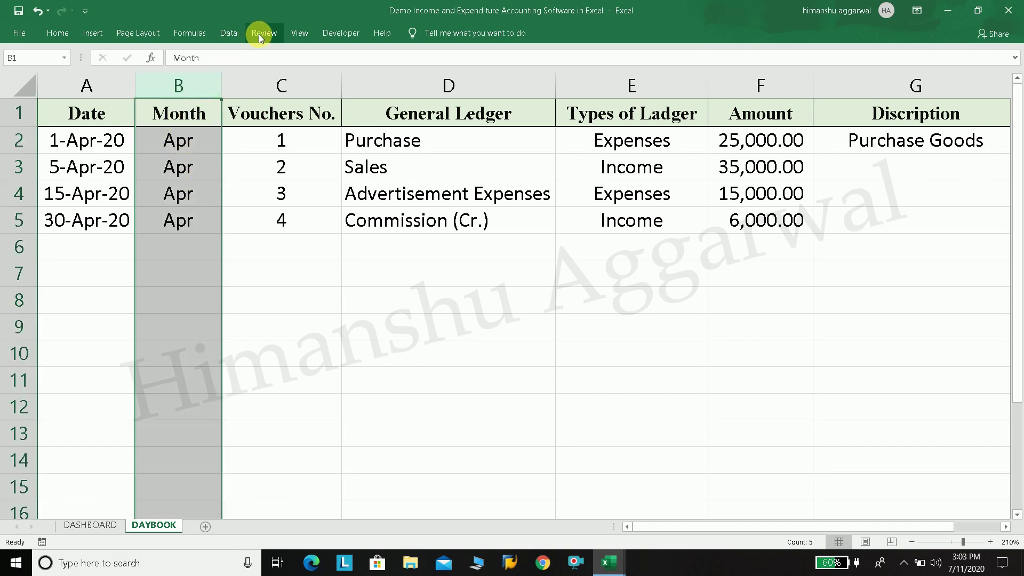
Create the name Month from column B's top-row header and verify its range in the Name Box.
click(199, 40)
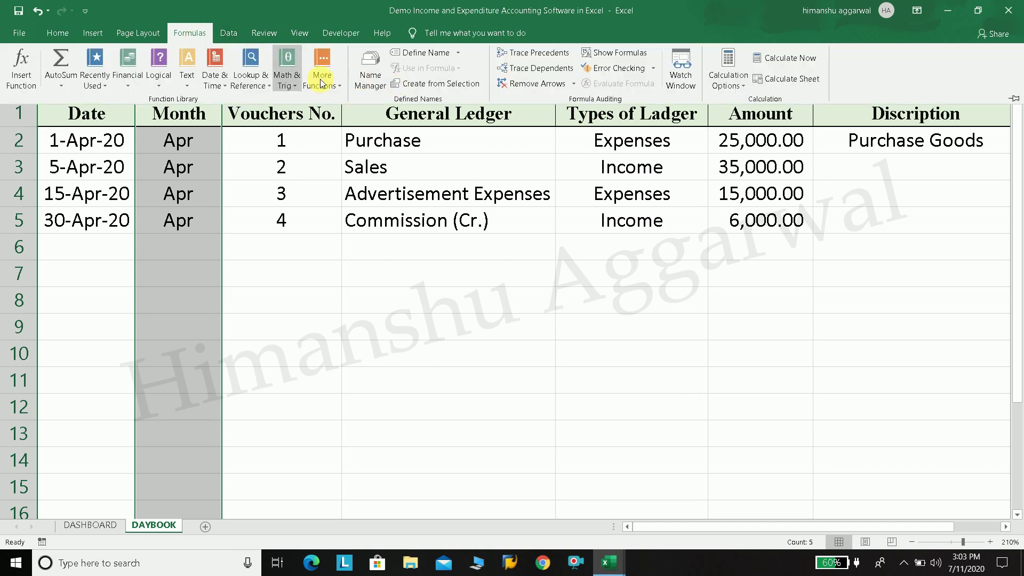
click(430, 86)
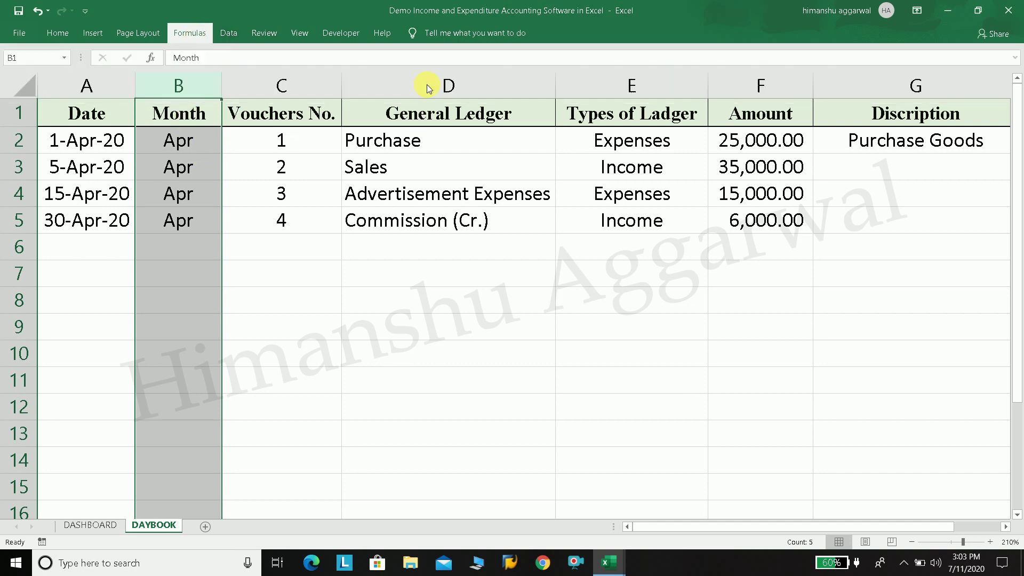
click(628, 294)
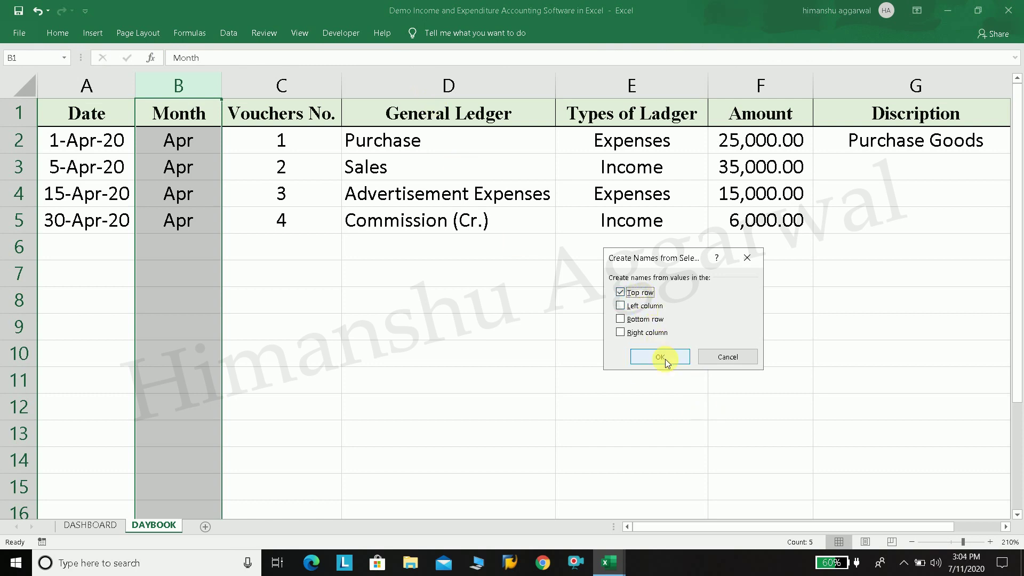
click(661, 358)
click(624, 346)
click(210, 120)
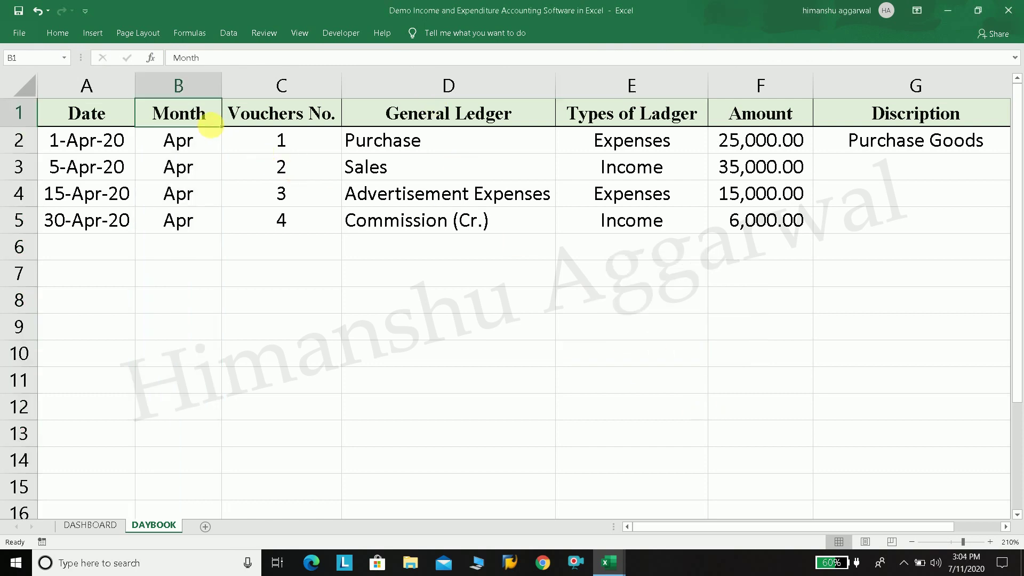
click(66, 59)
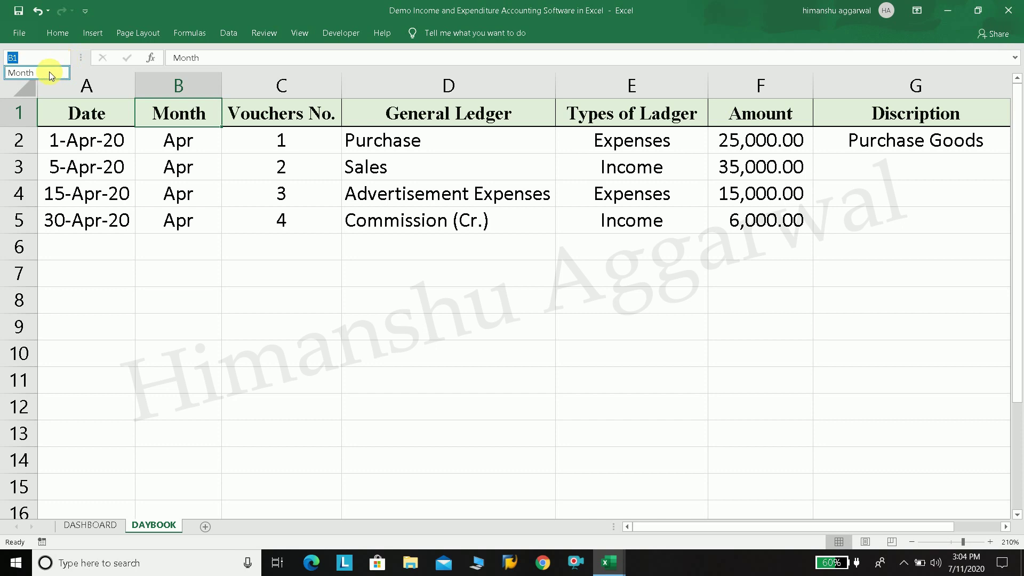
click(51, 73)
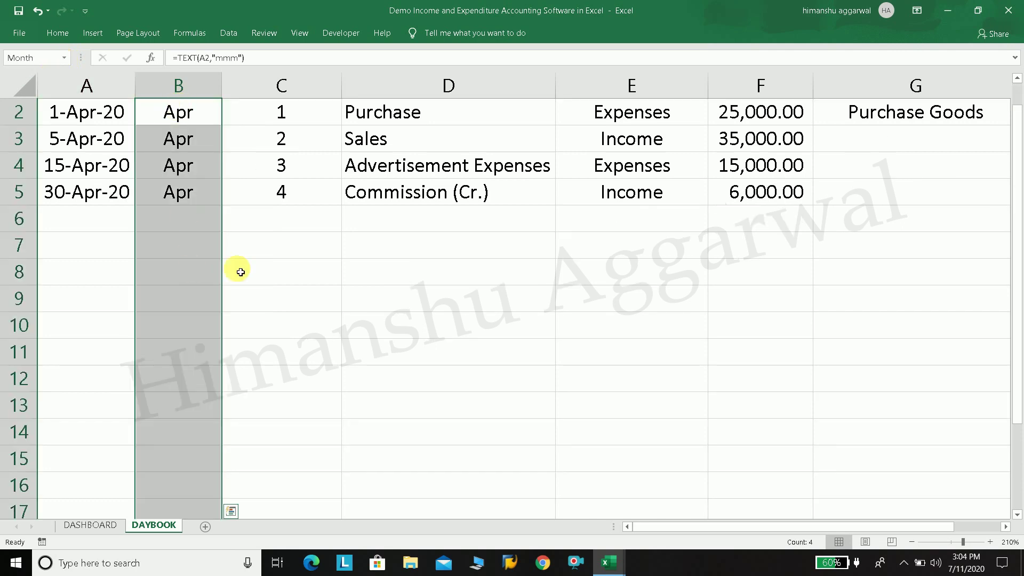
click(258, 268)
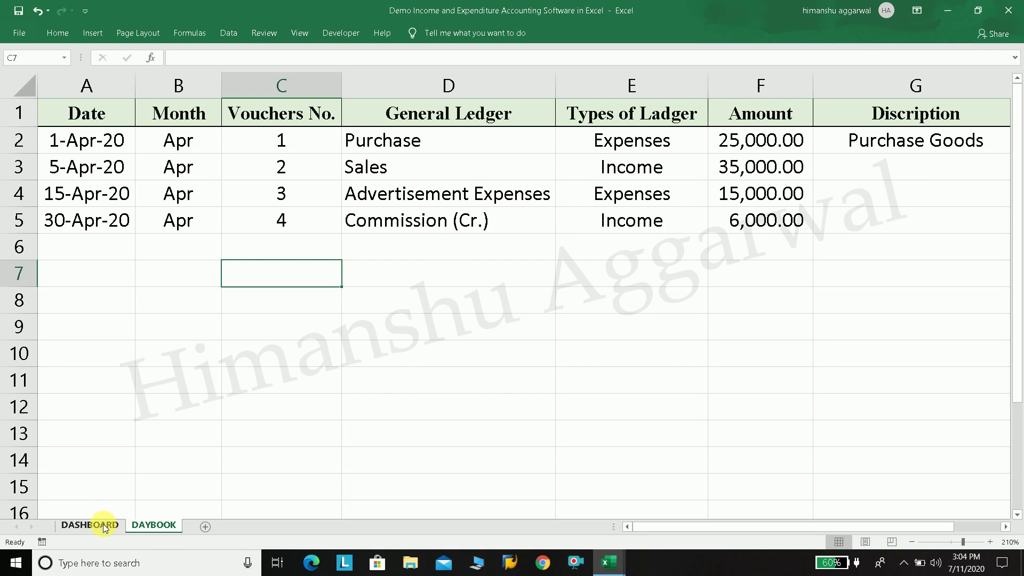
Name the Amount column (F) from its header with Create from Selection and verify it.
click(772, 100)
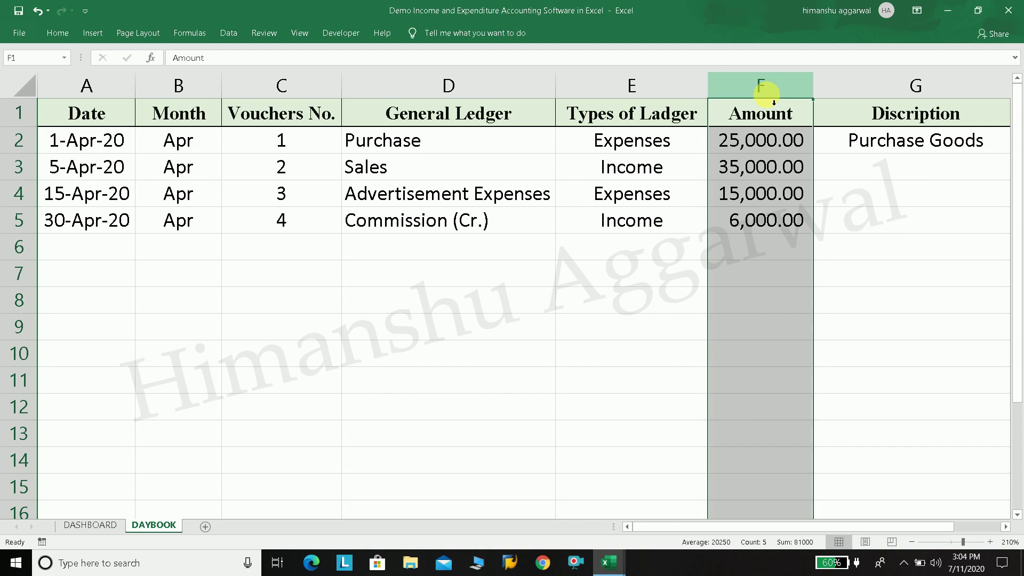
click(191, 34)
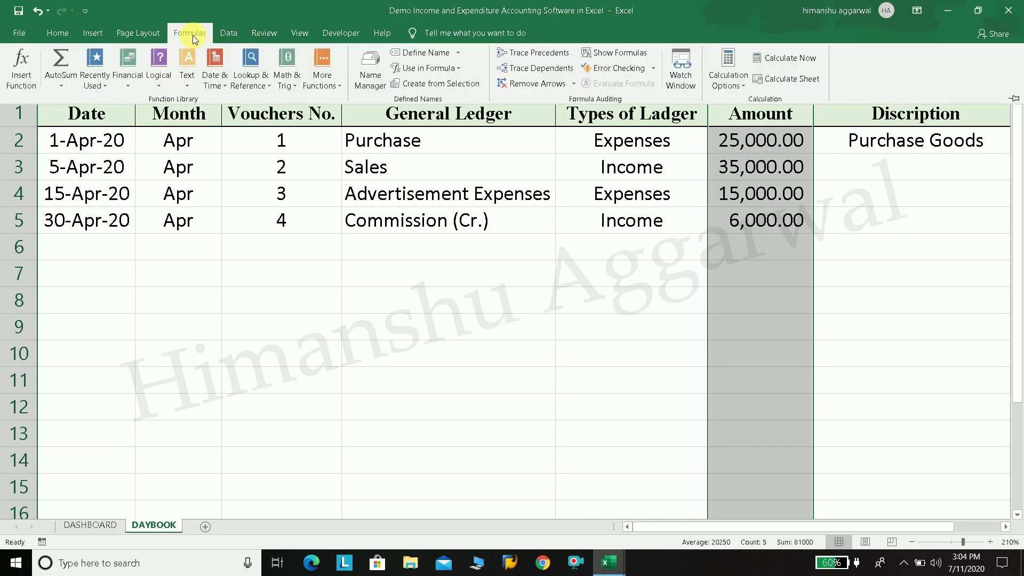
click(451, 84)
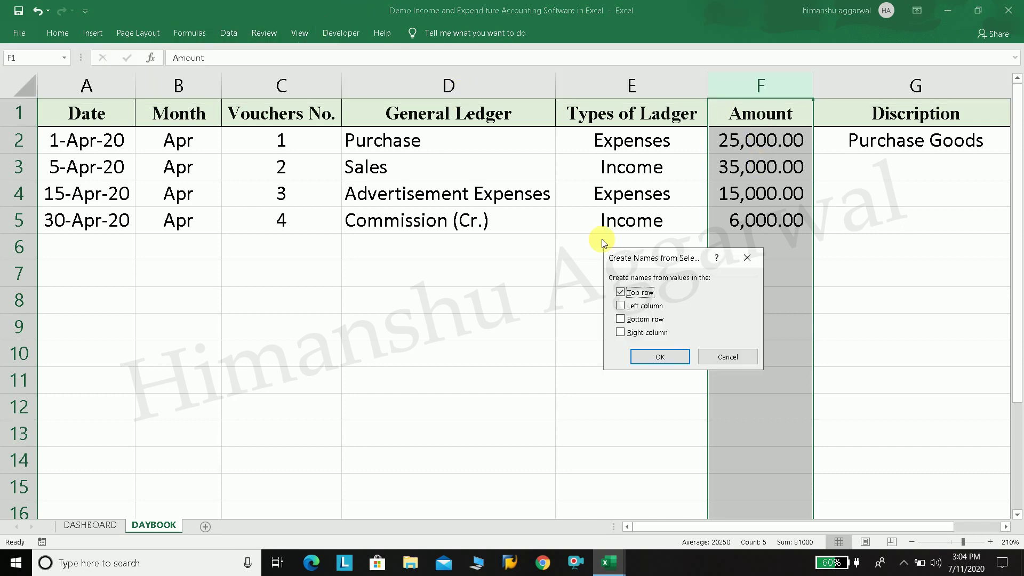
click(660, 357)
click(826, 326)
click(763, 115)
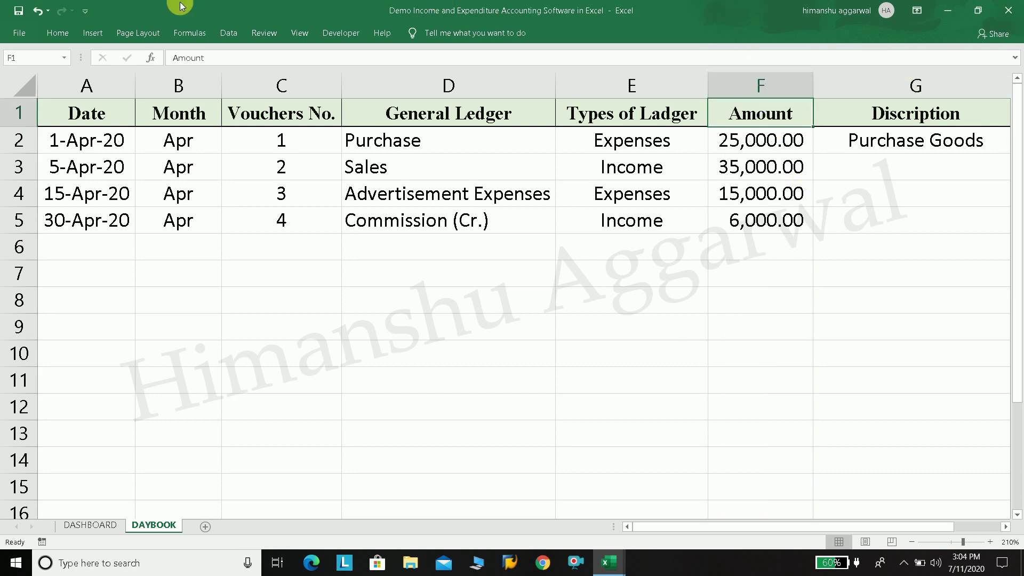
click(64, 58)
click(40, 74)
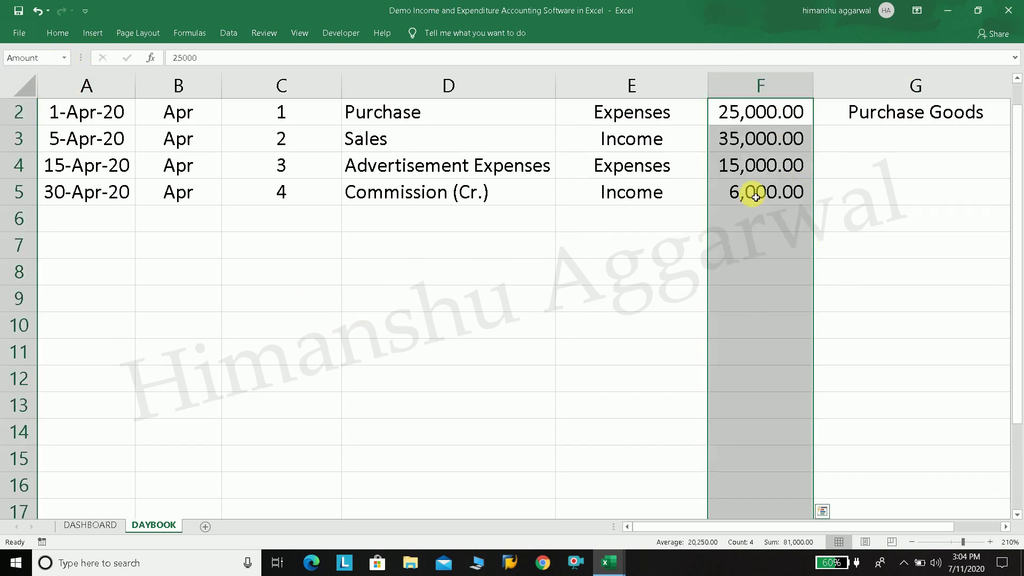
click(756, 198)
scroll(887, 331, up, 1)
click(887, 331)
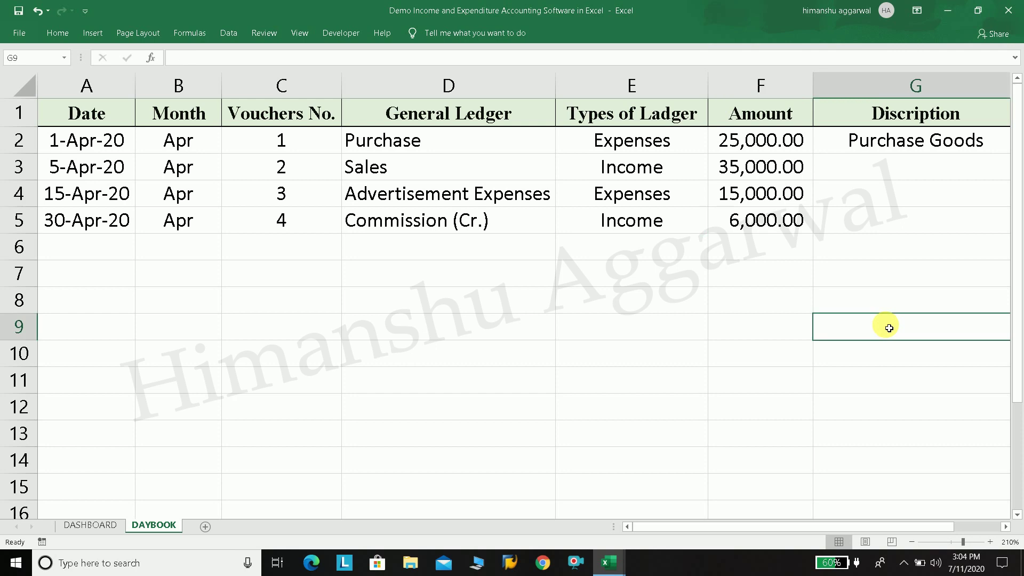
Look at the DASHBOARD's Apr Income cell G6, then return to DAYBOOK.
click(80, 525)
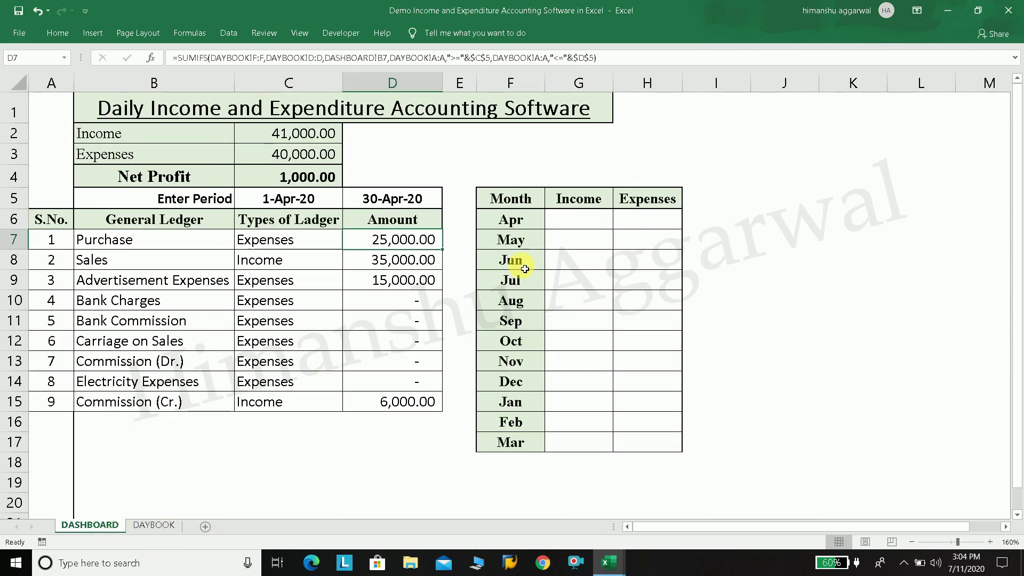
click(575, 219)
click(629, 218)
click(587, 221)
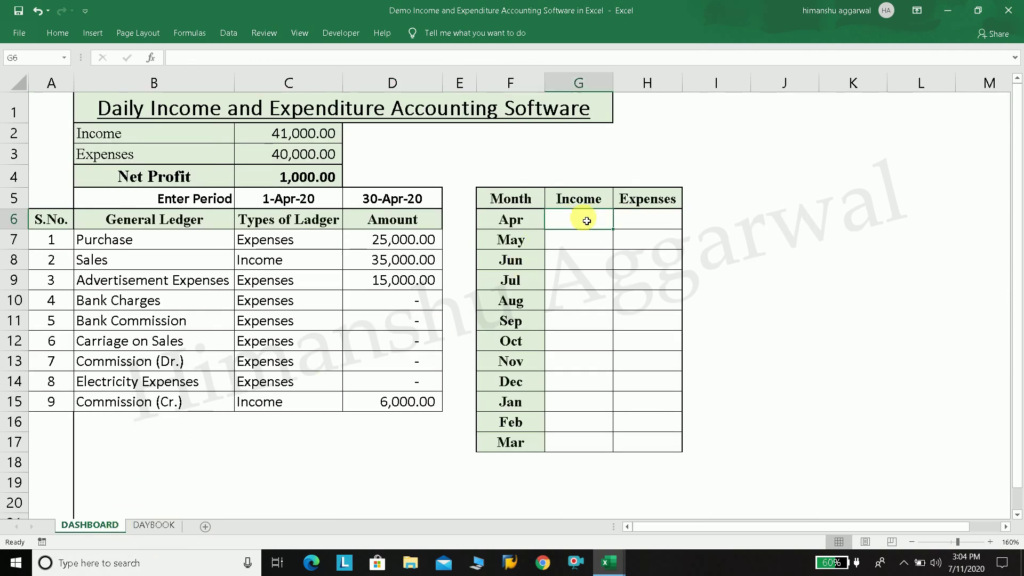
click(155, 526)
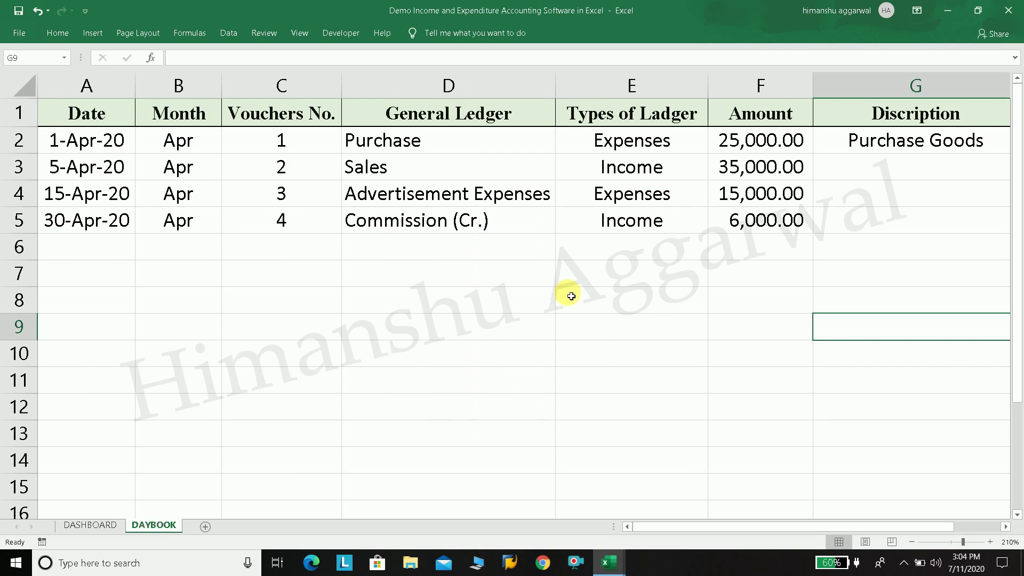
Name the Types of Ladger column from its header as Types_of_Ladger and check its range.
click(645, 95)
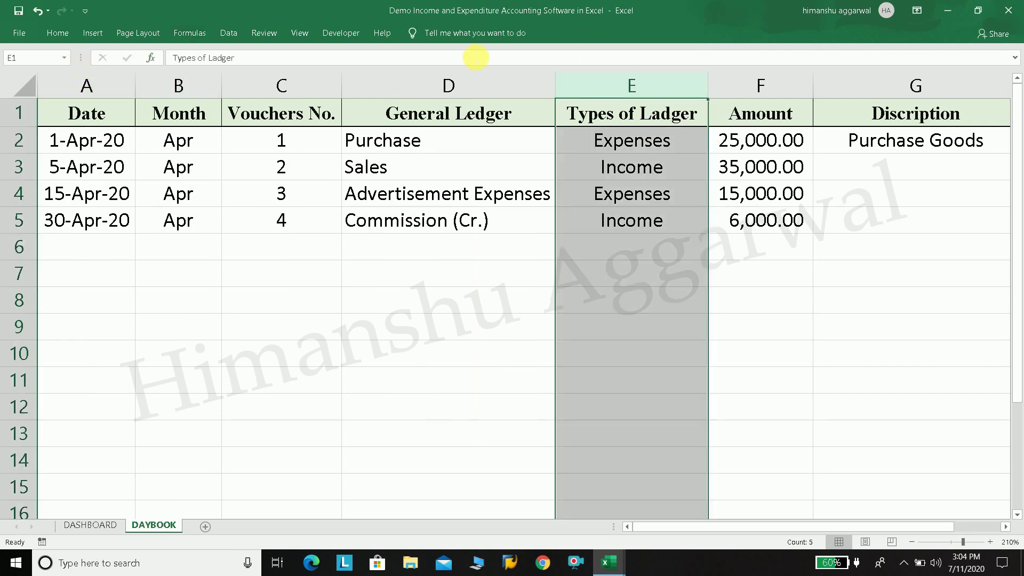
click(190, 33)
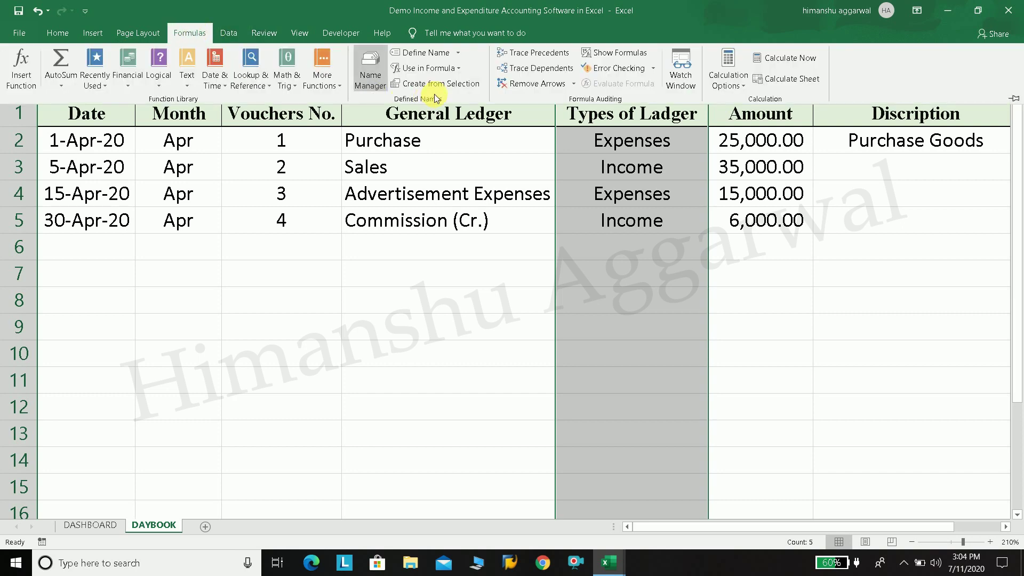
click(434, 85)
click(659, 357)
click(789, 326)
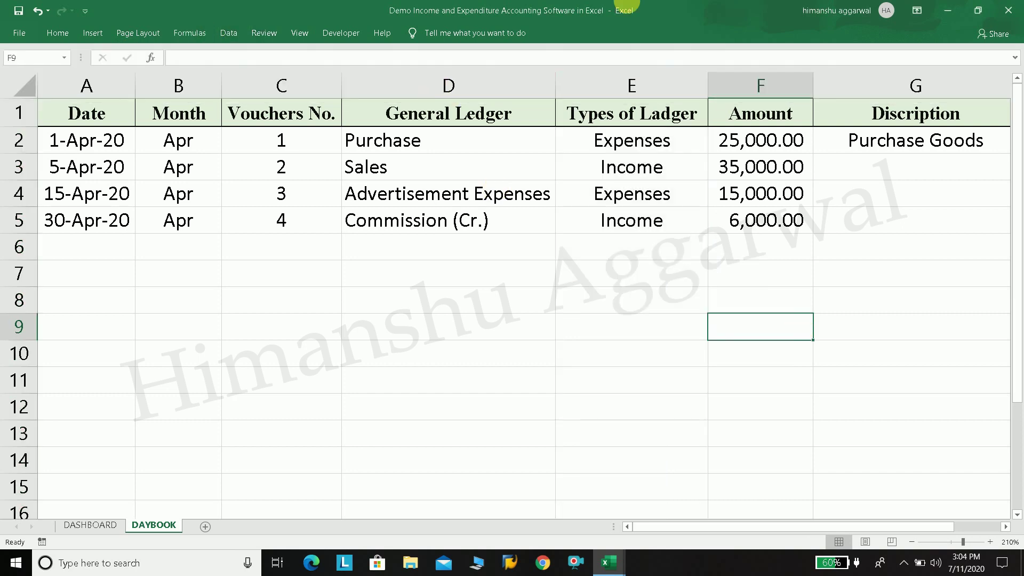
click(64, 59)
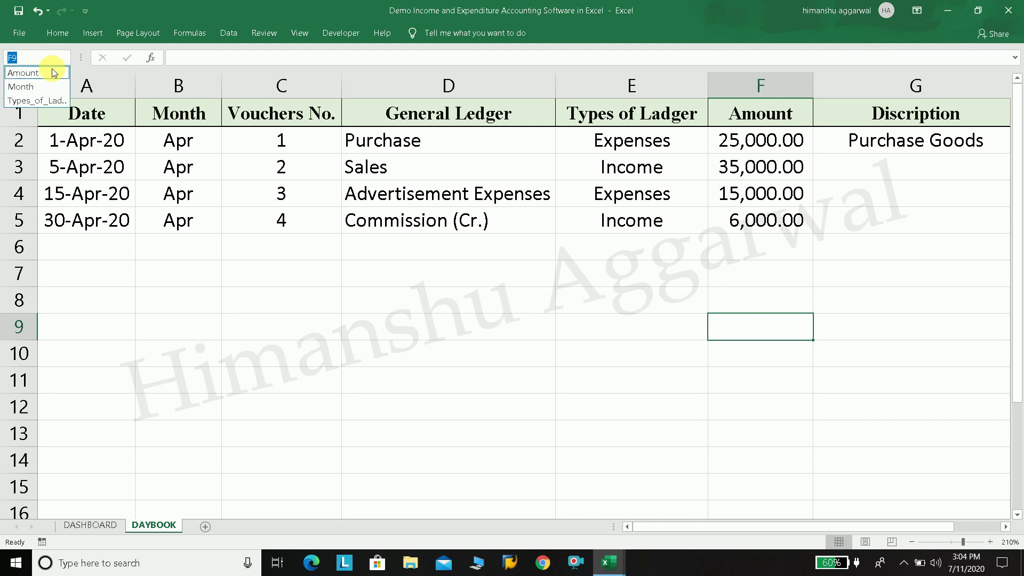
click(38, 101)
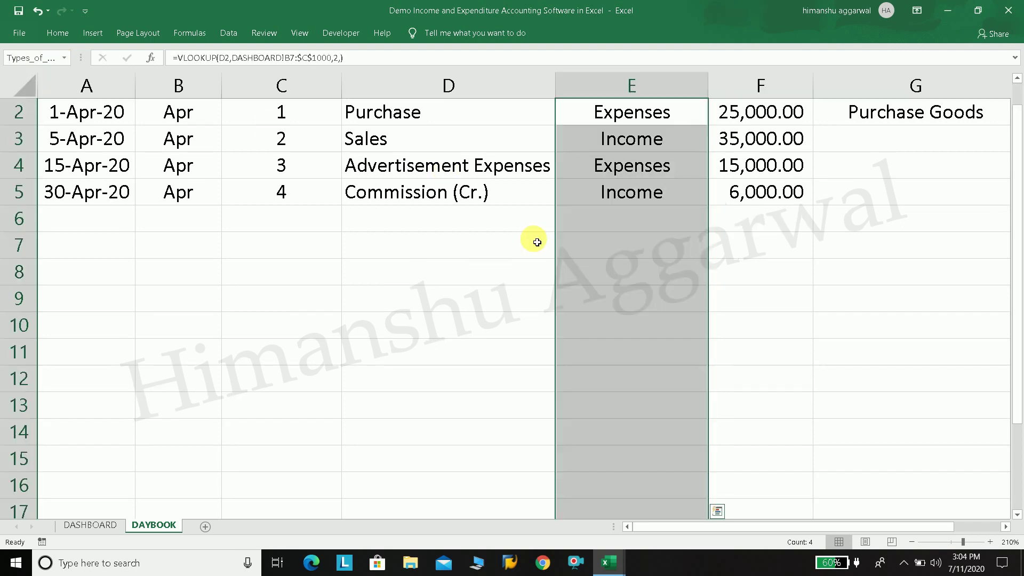
click(905, 328)
In DASHBOARD G6, start =SUMIFS with the named range Amount as the sum range.
click(89, 525)
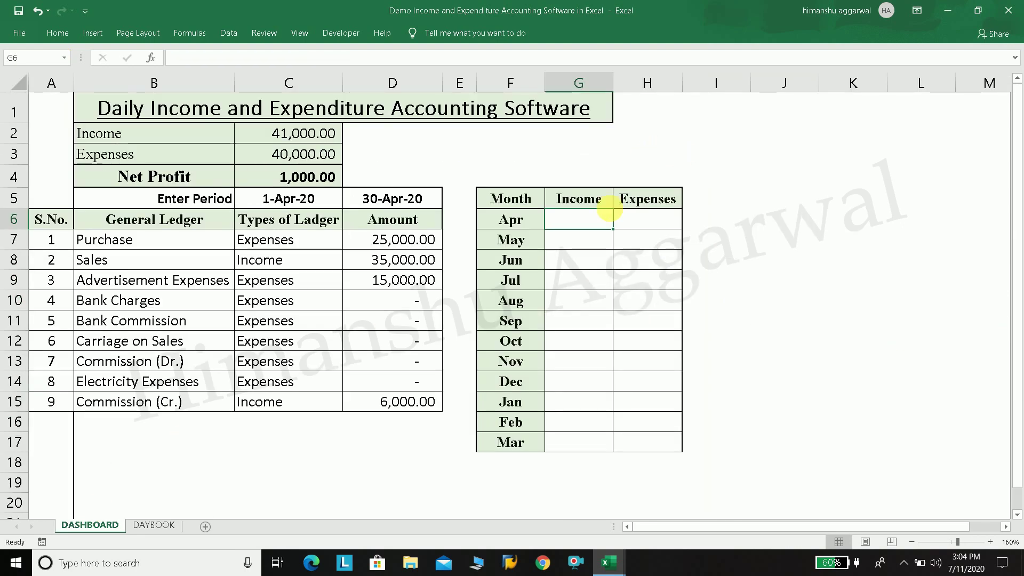
text(=)
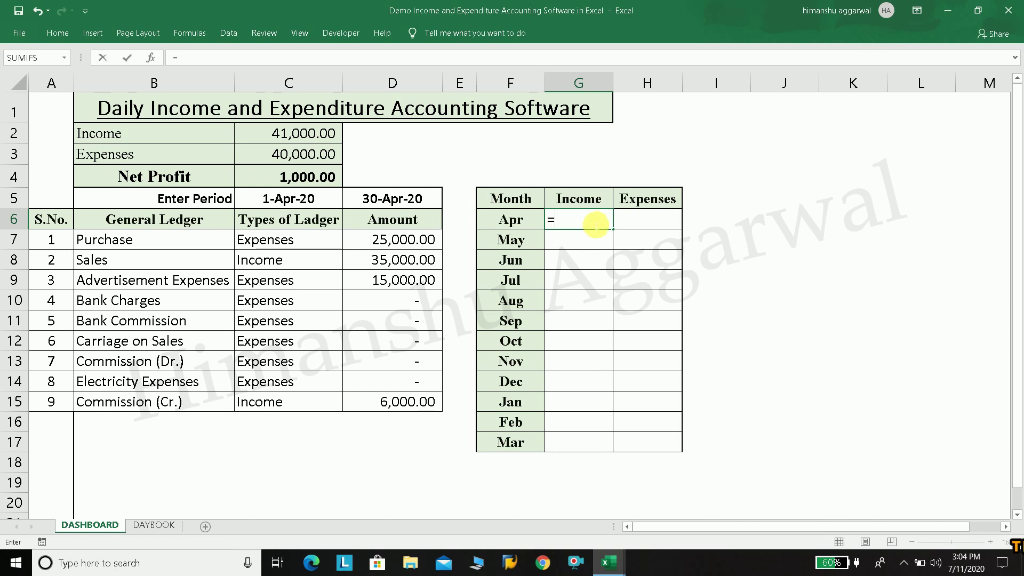
text(sumifs)
key(Tab)
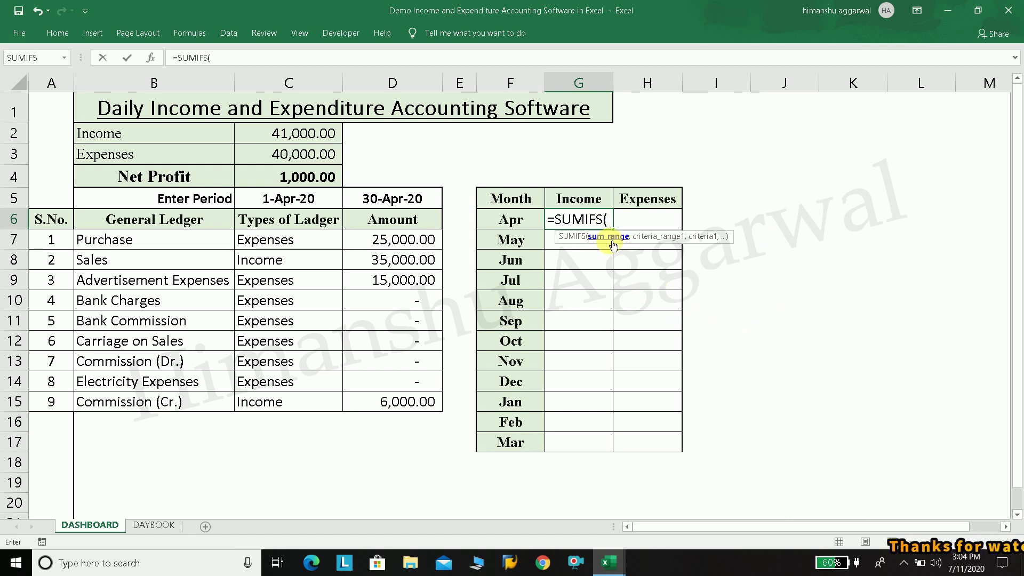
text(amo)
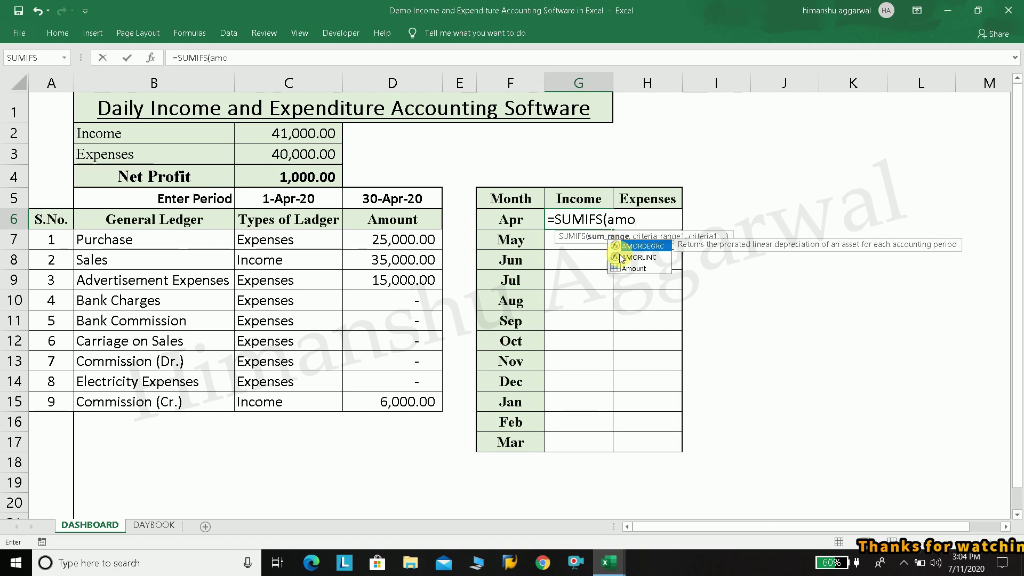
key(Down)
key(Down)
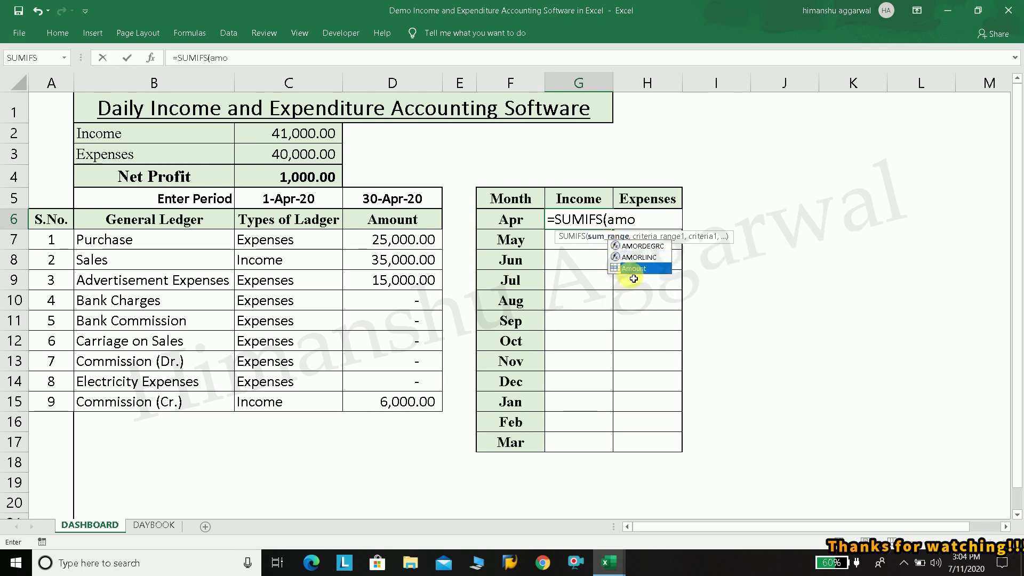
key(Tab)
Add Month as the criteria range and the Apr label in F6 as its criterion.
text(,)
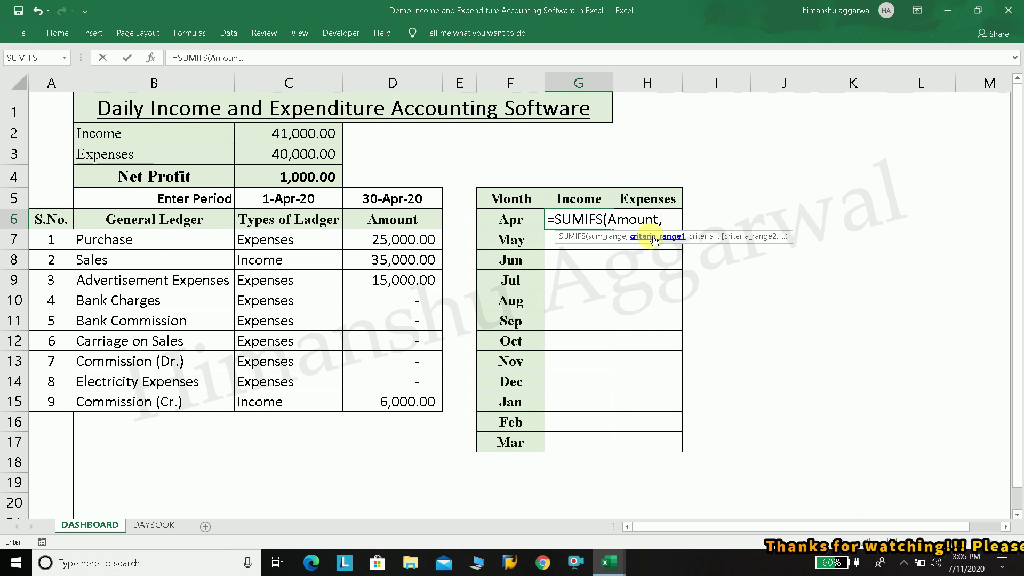
text(mon)
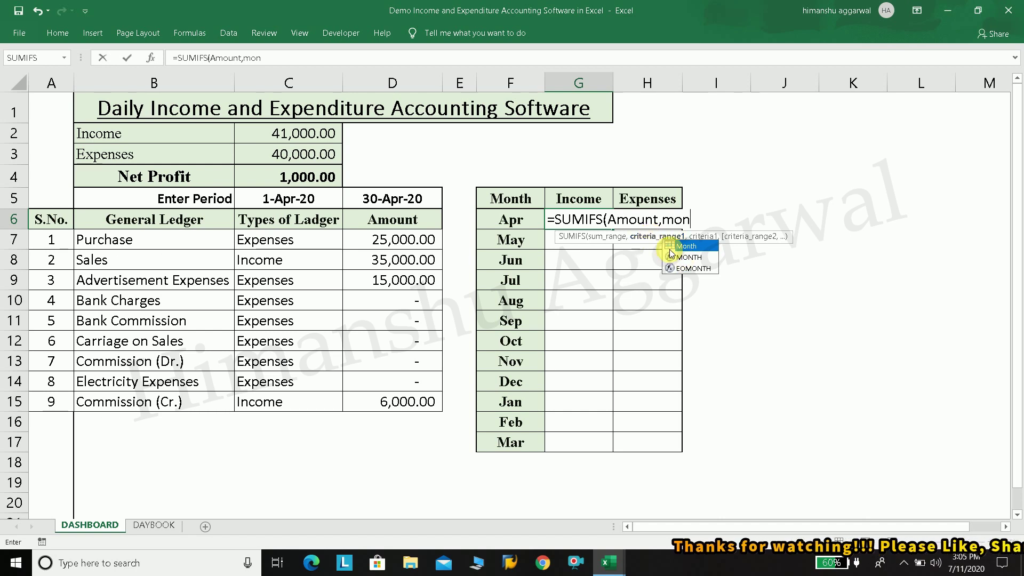
double_click(670, 247)
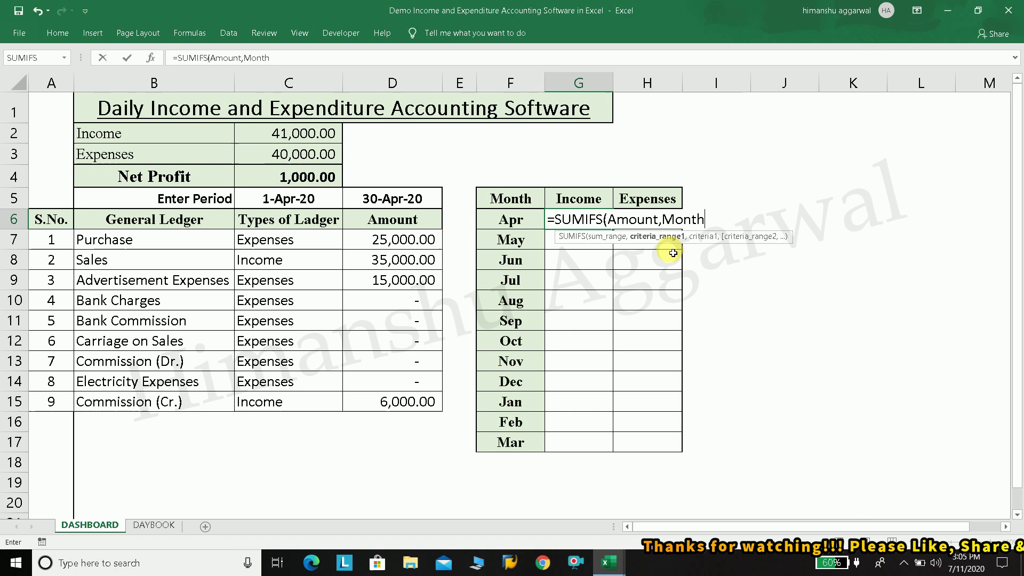
text(,)
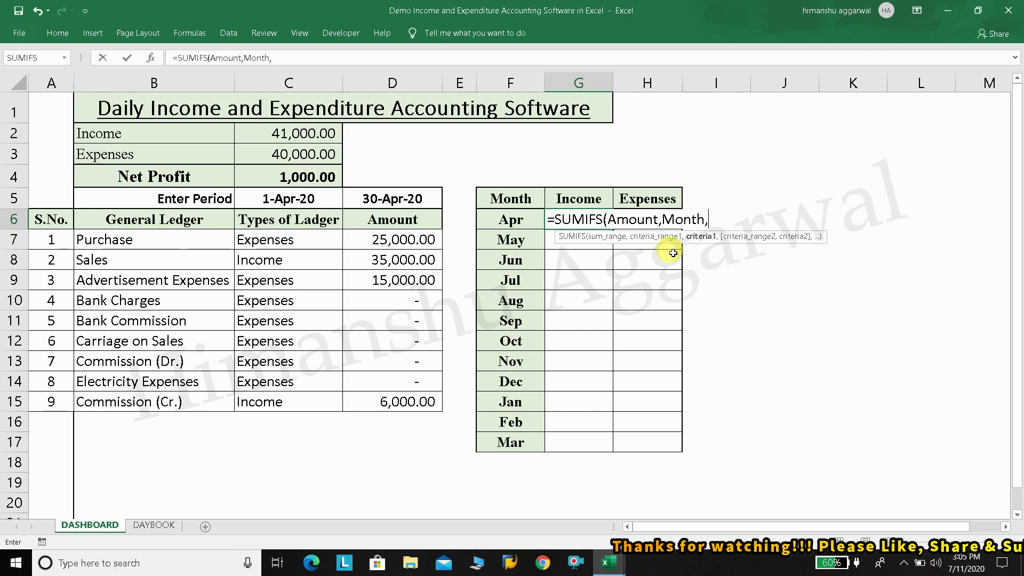
click(521, 219)
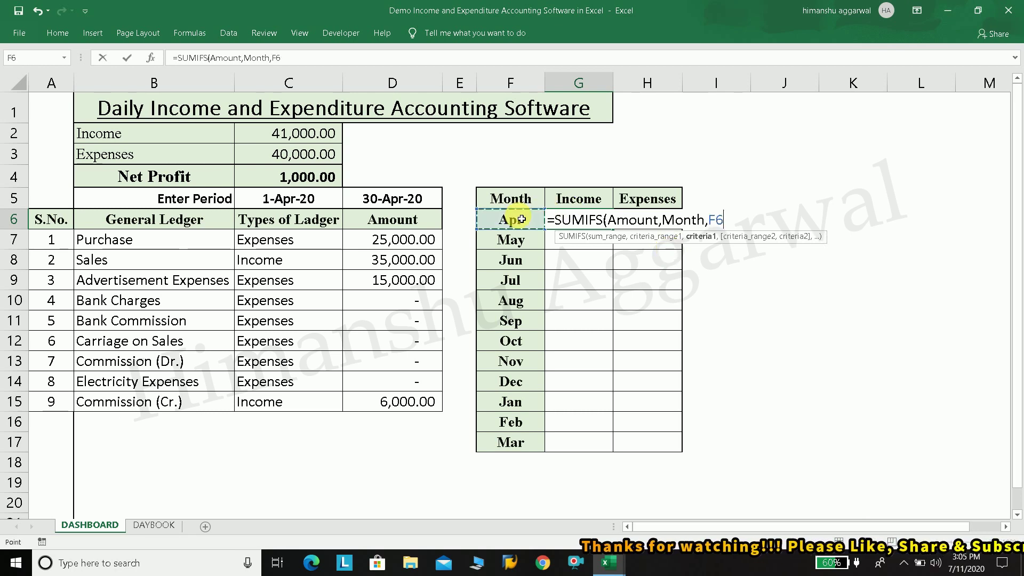
text(,)
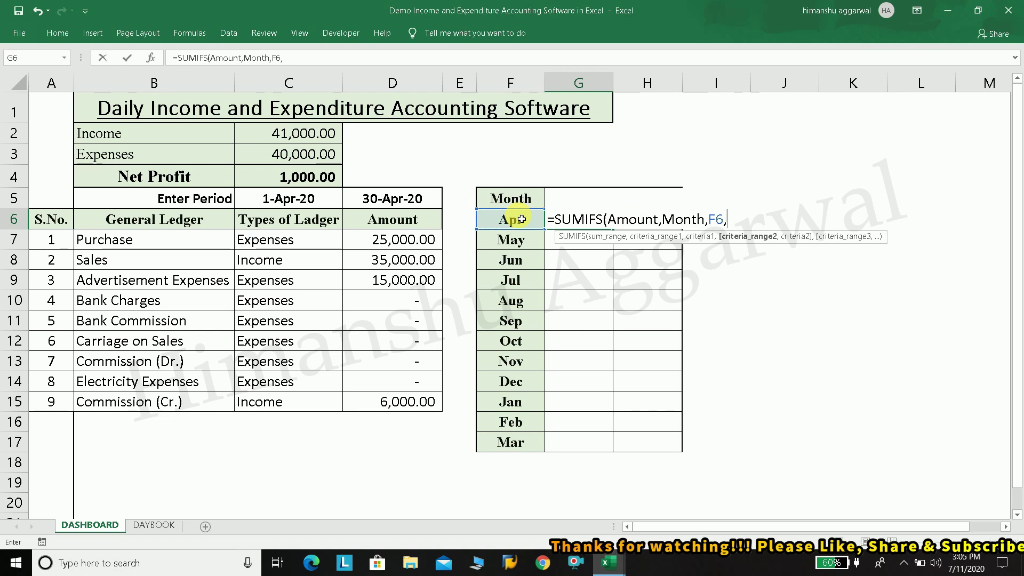
key(BackSpace)
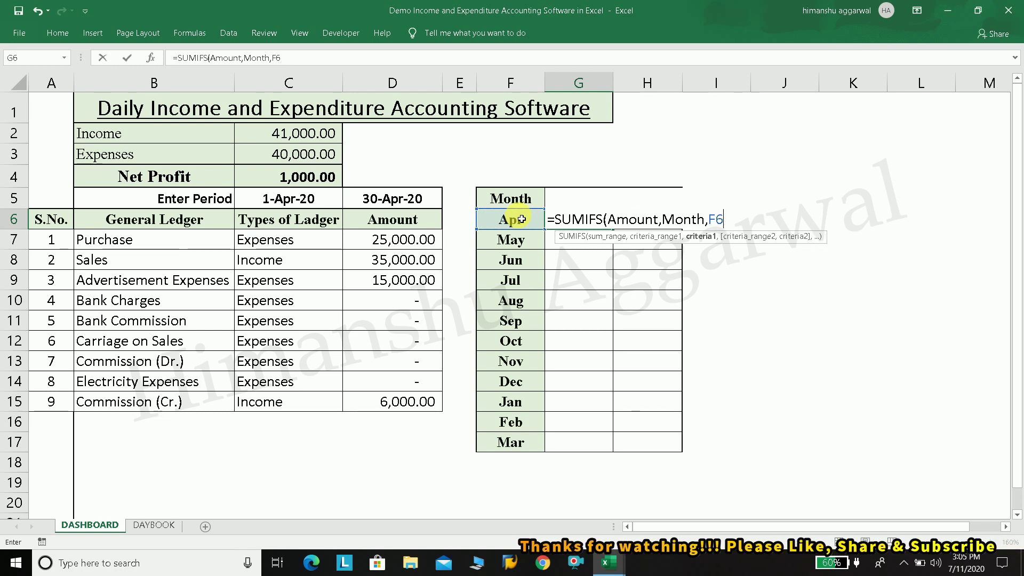
key(BackSpace)
key(BackSpace)
click(522, 219)
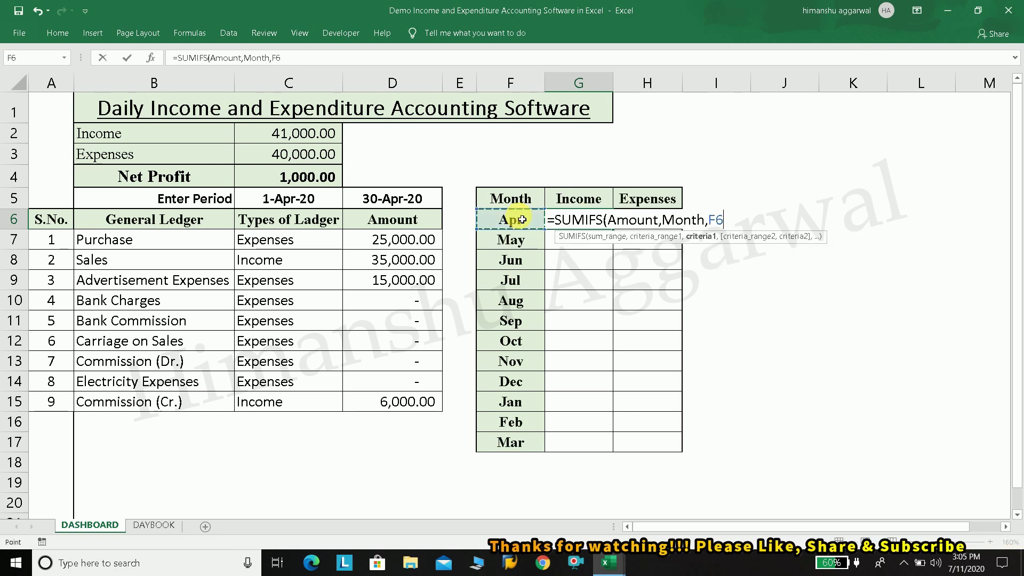
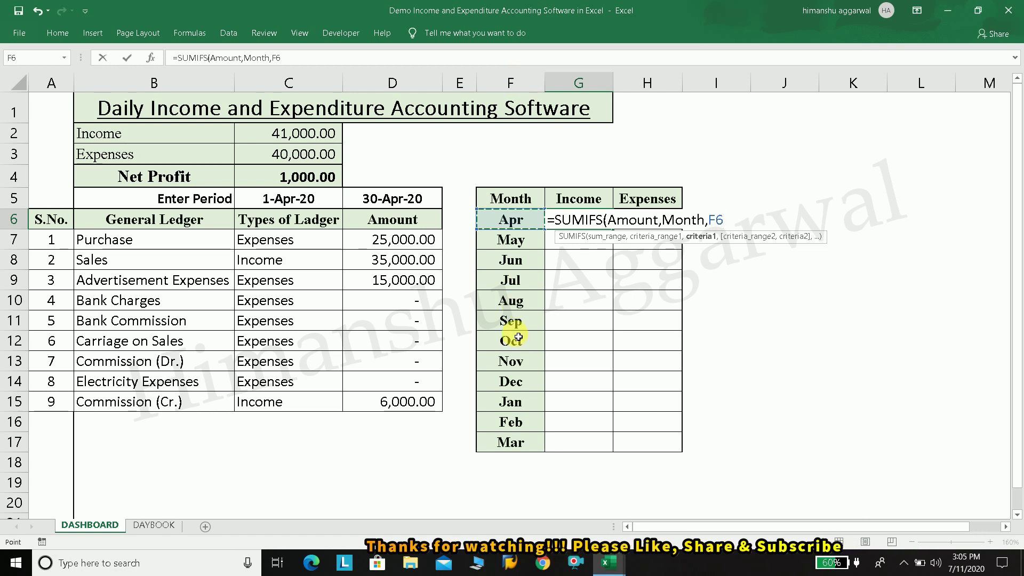
Complete G6 as =SUMIFS(Amount,Month,$F6,Types_of_Ledger,G$5), giving April Income 41000.
key(F4)
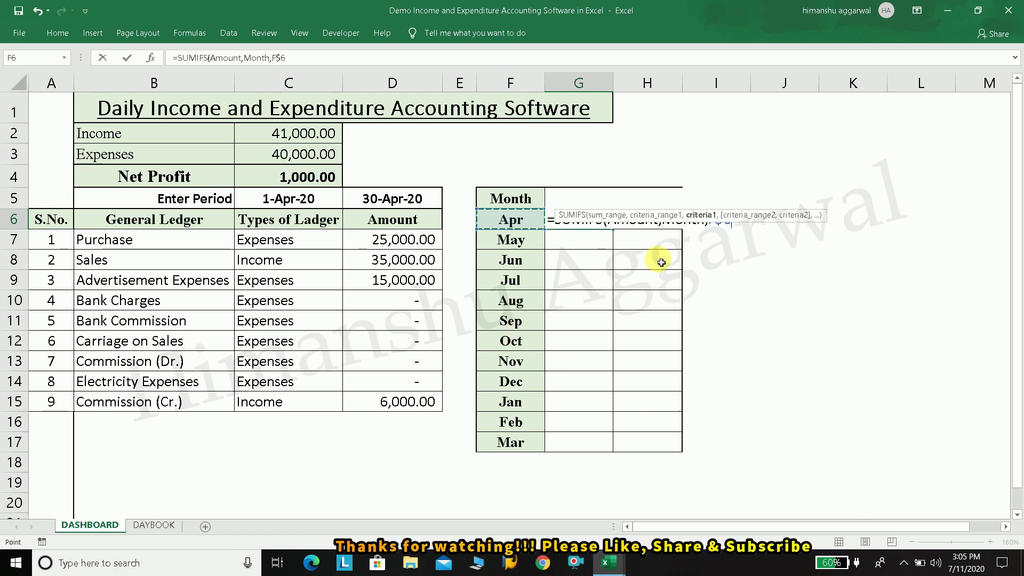
drag(688, 218, 751, 303)
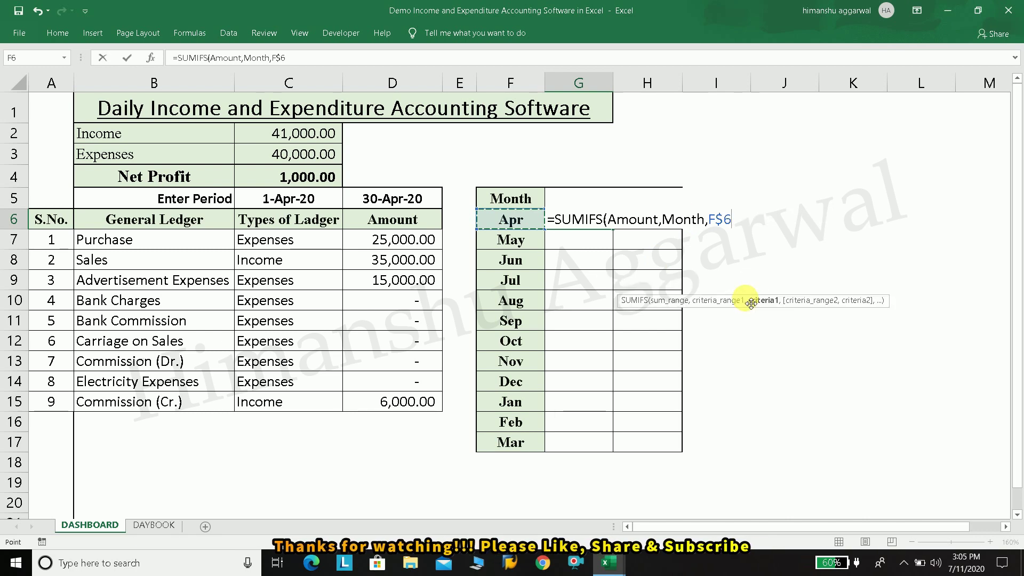
text(,)
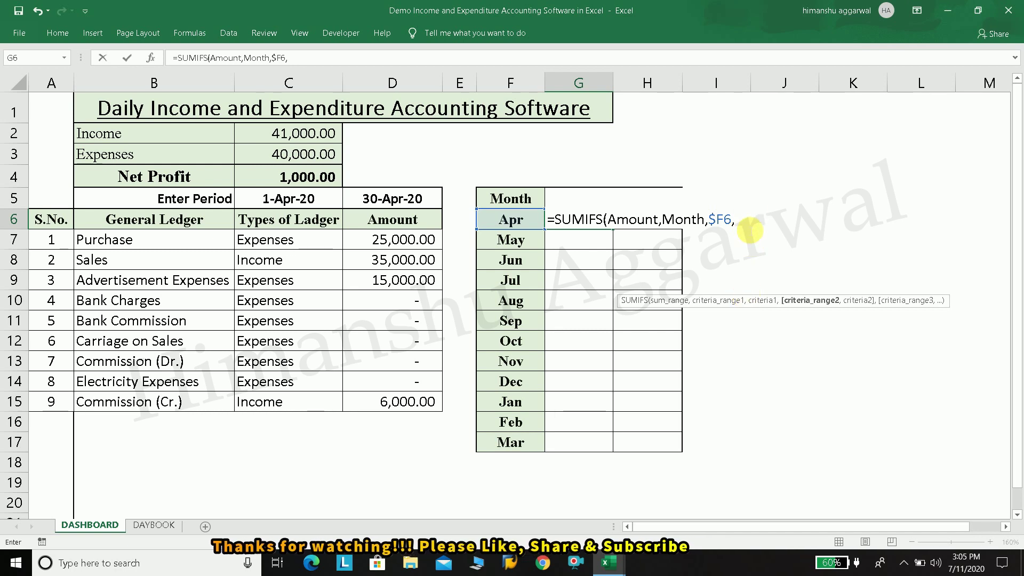
text(ty)
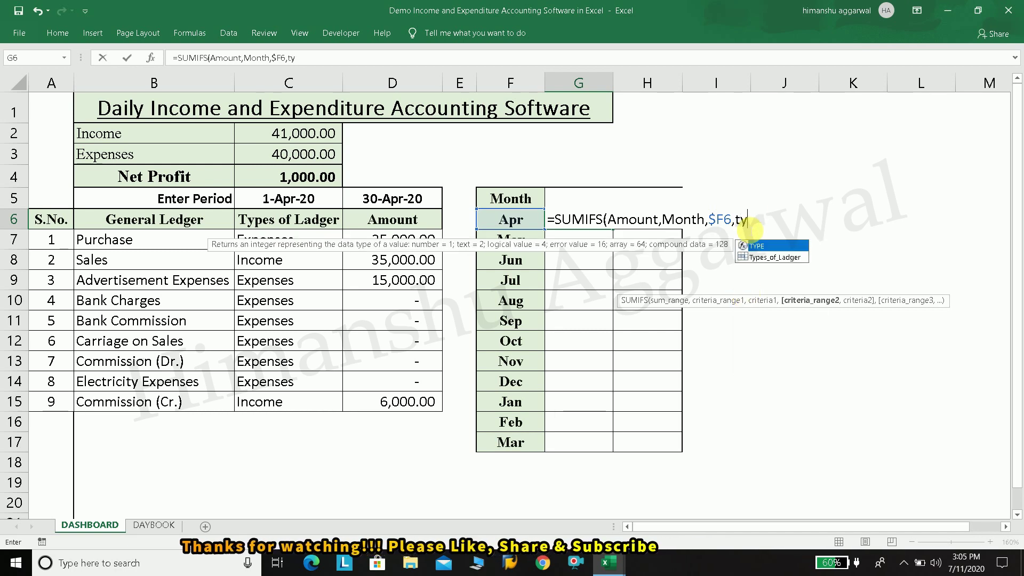
key(Down)
key(Tab)
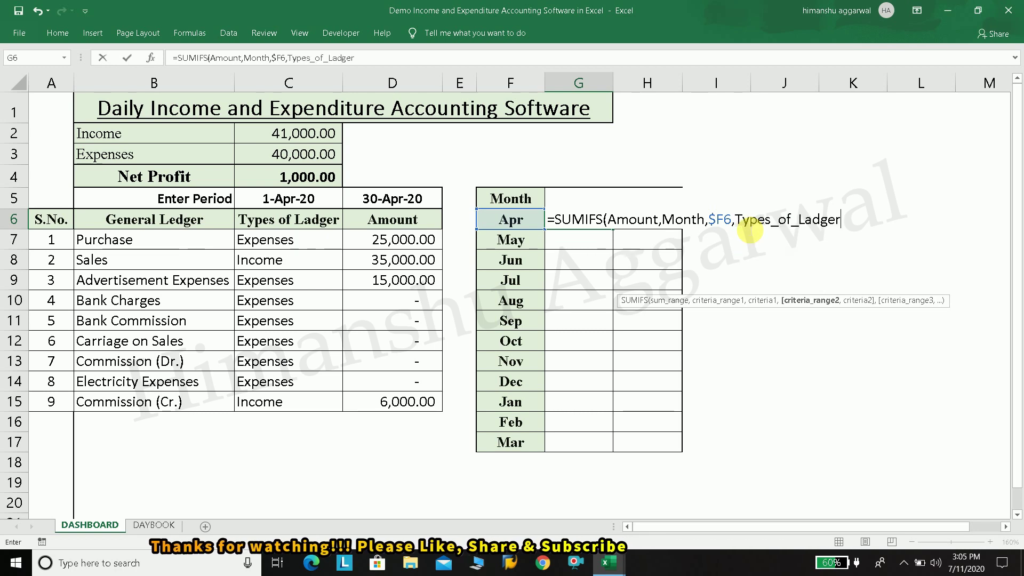
text(,)
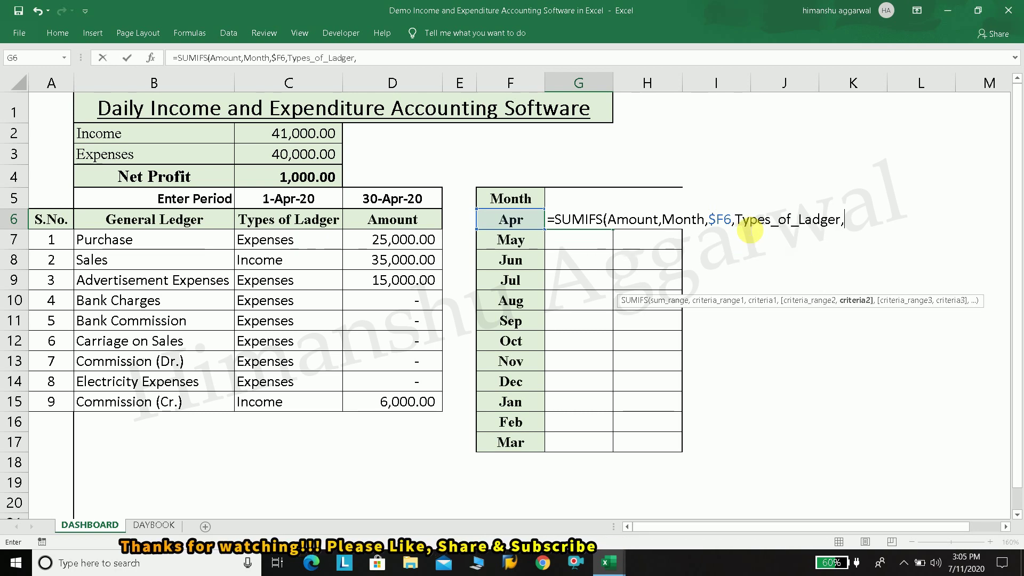
click(570, 201)
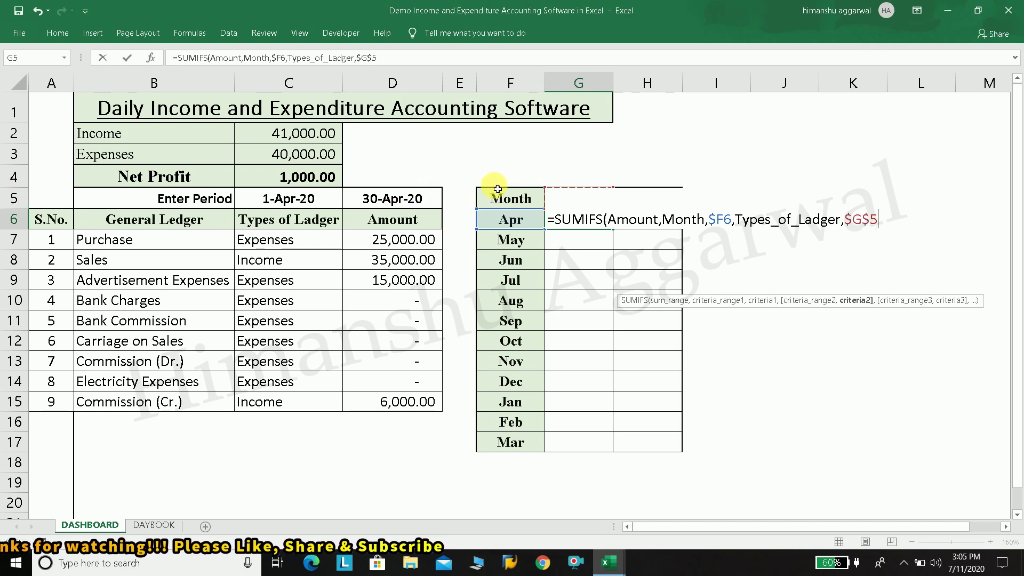
key(Return)
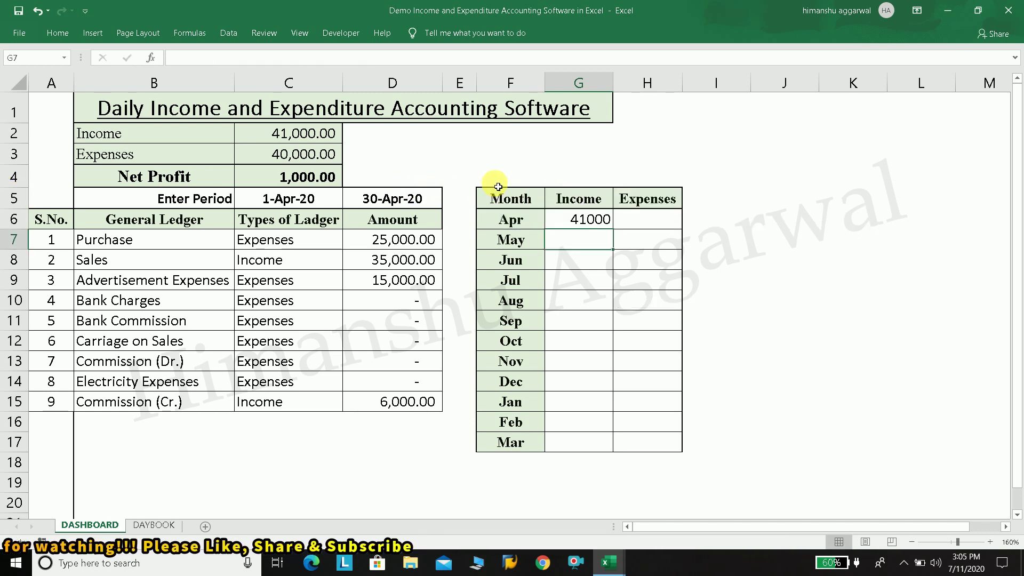
Fill the SUMIFS formula down G6:G17 and across into Expenses H6:H17.
click(582, 221)
drag(613, 229, 599, 442)
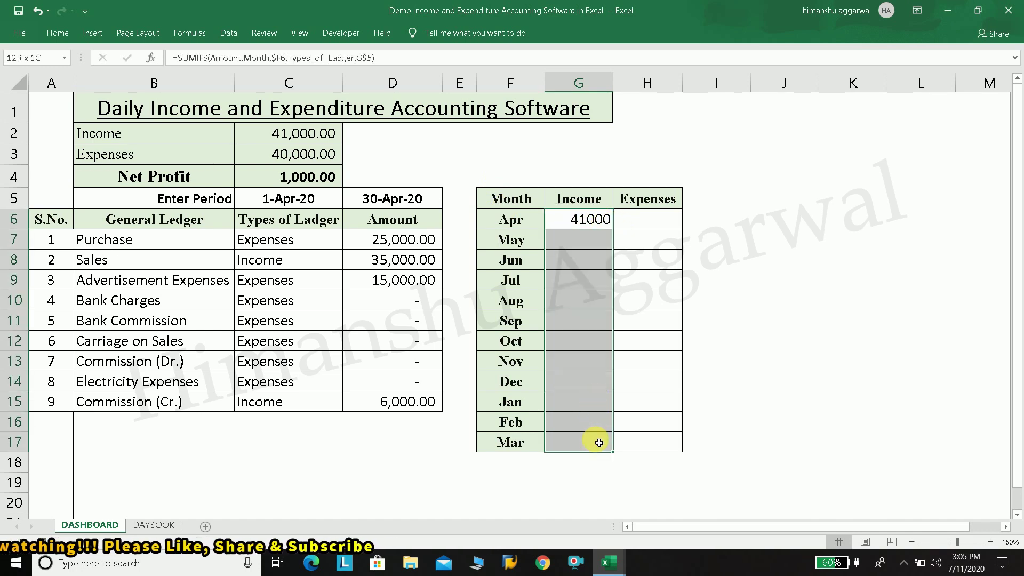
click(638, 222)
mouse_move(581, 221)
mouse_down()
mouse_move(638, 227)
mouse_move(649, 446)
mouse_up()
key(ctrl+r)
key(ctrl+d)
Check the April and May Income/Expenses formulas, then switch to the DAYBOOK sheet.
click(784, 361)
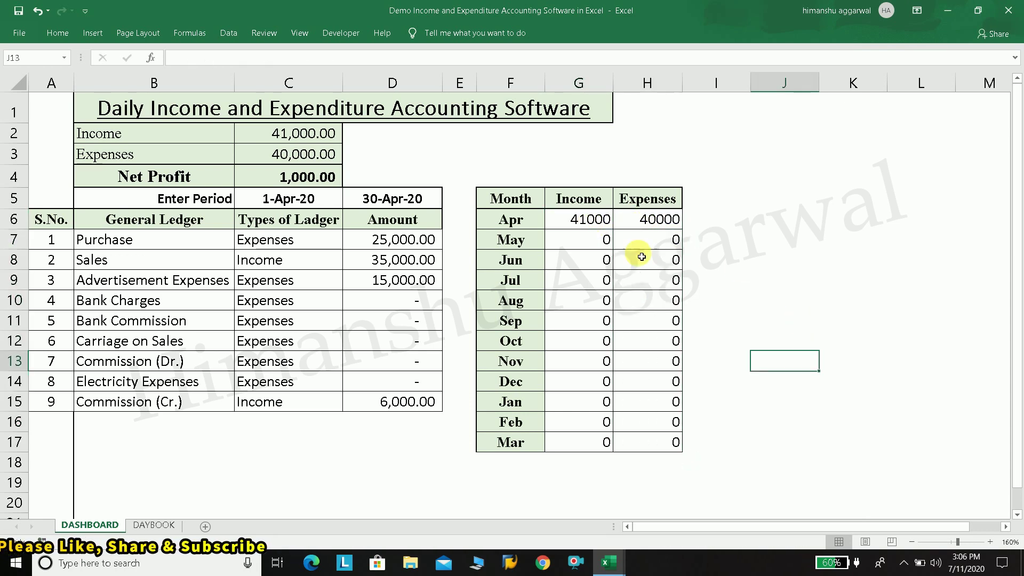
click(555, 224)
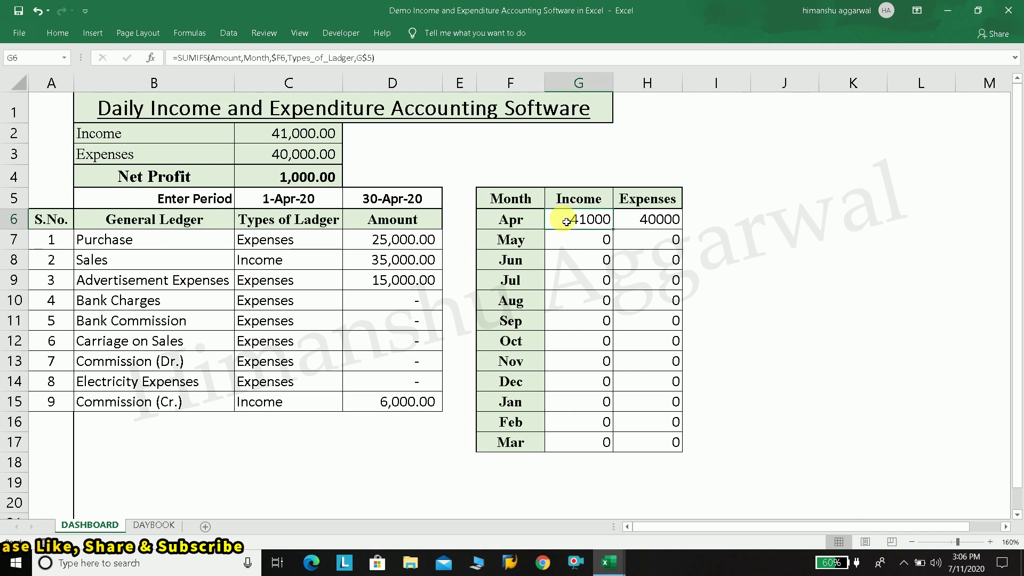
click(657, 221)
click(597, 237)
click(656, 242)
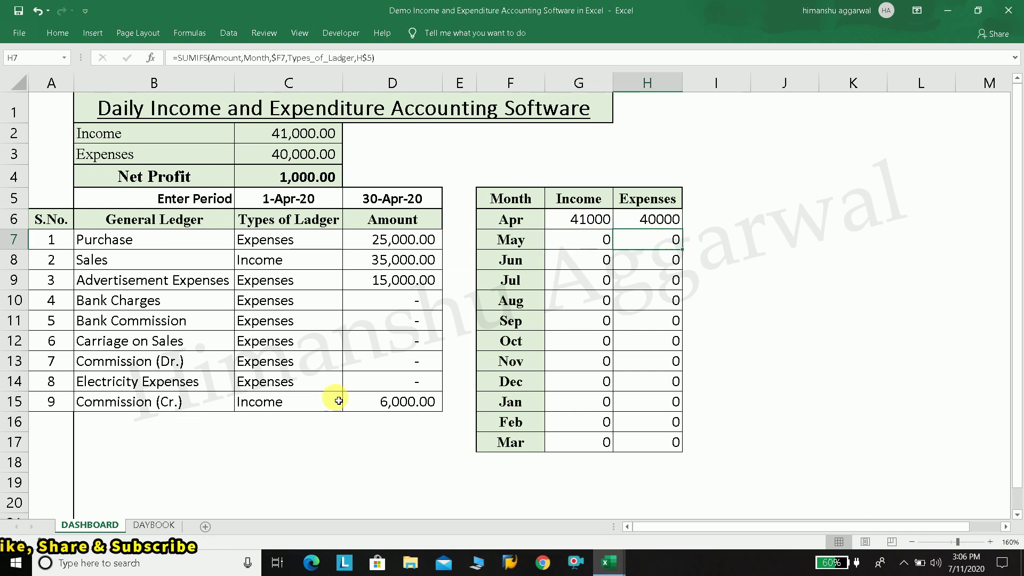
click(168, 524)
Compare DAYBOOK entries, then return to DASHBOARD with the Apr cell F6 selected.
click(87, 219)
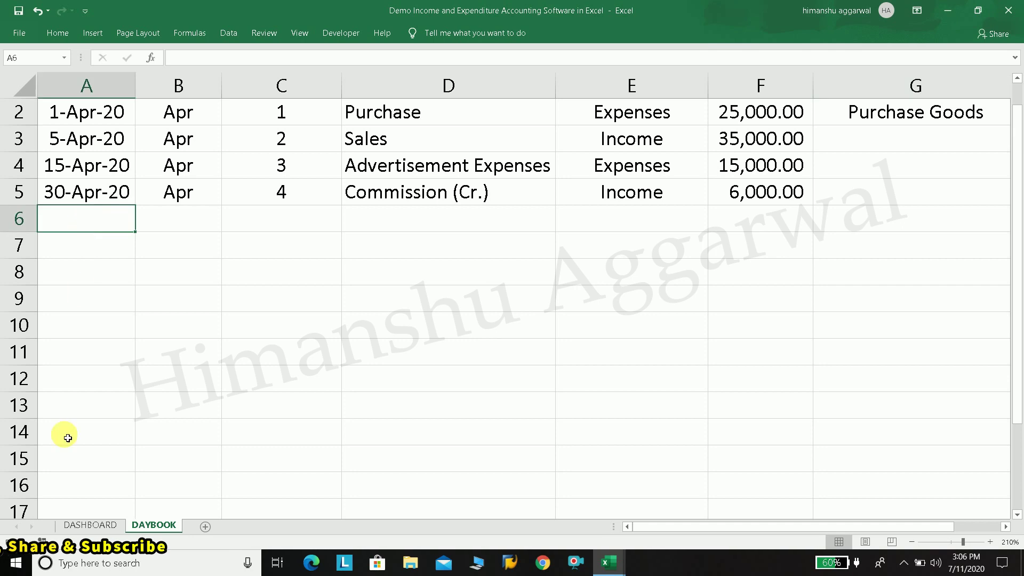
click(89, 526)
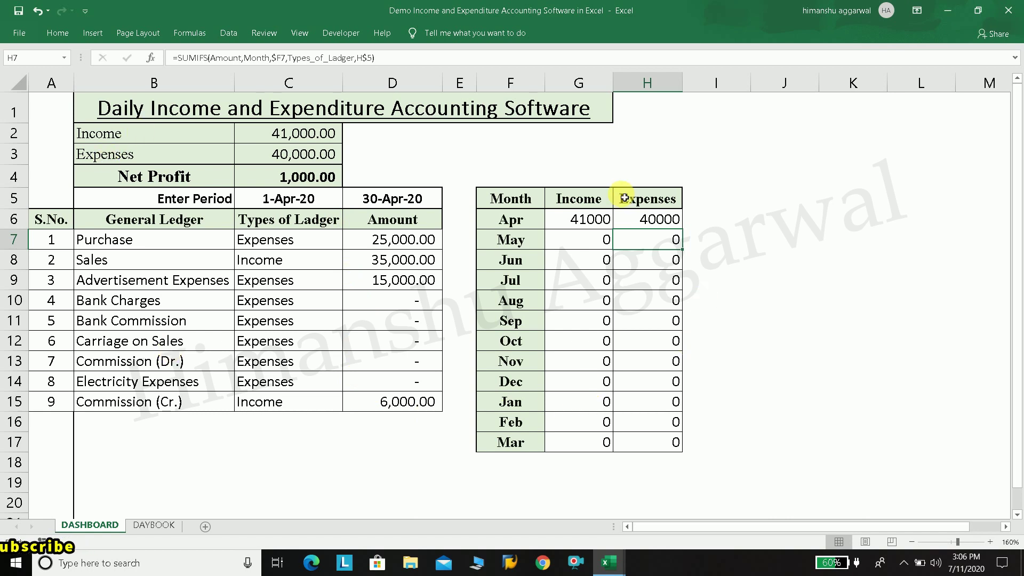
click(140, 528)
click(97, 528)
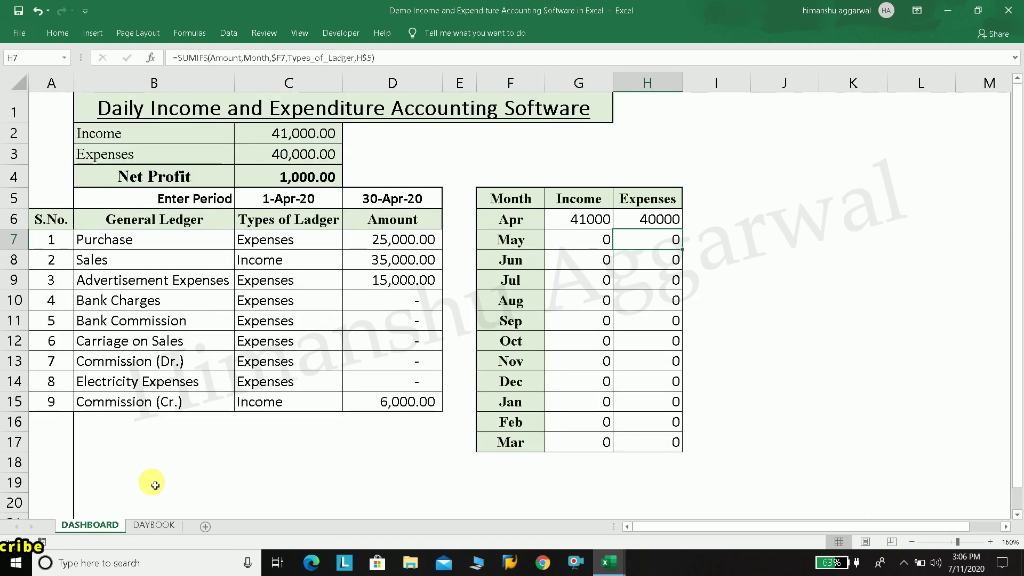
click(910, 244)
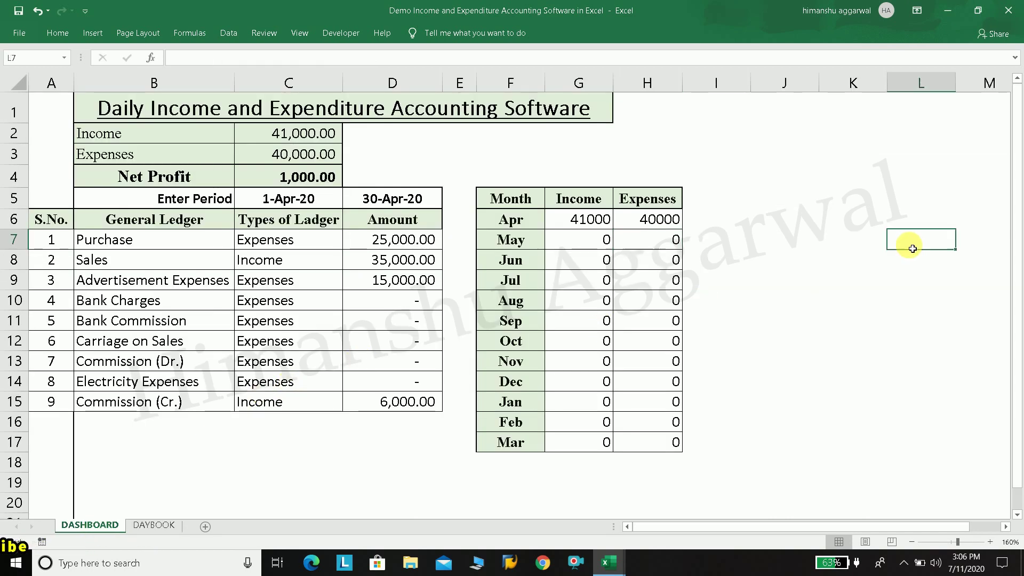
click(519, 222)
Insert a clustered column chart from the monthly table F6:H17.
drag(519, 222, 651, 443)
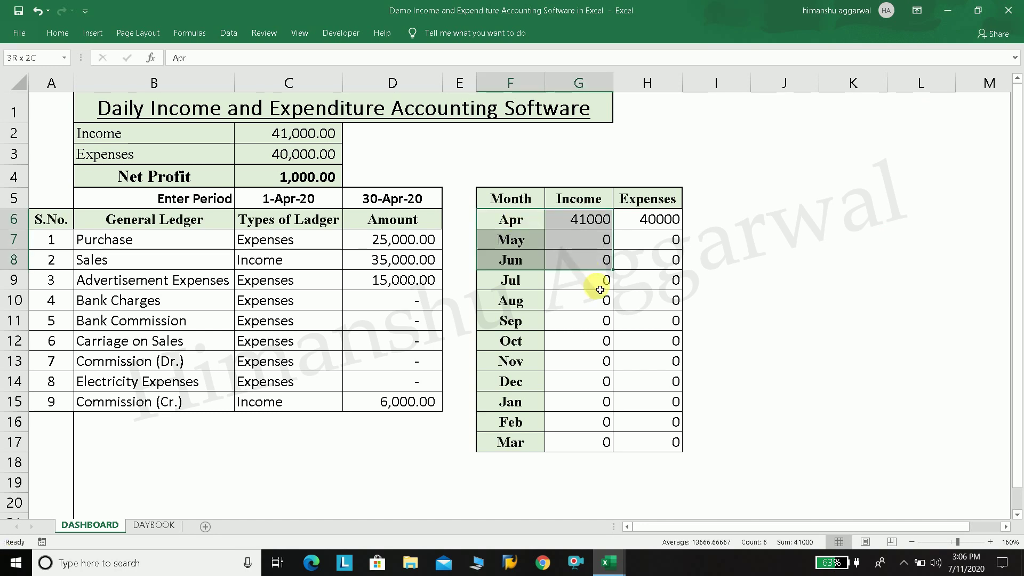
click(94, 33)
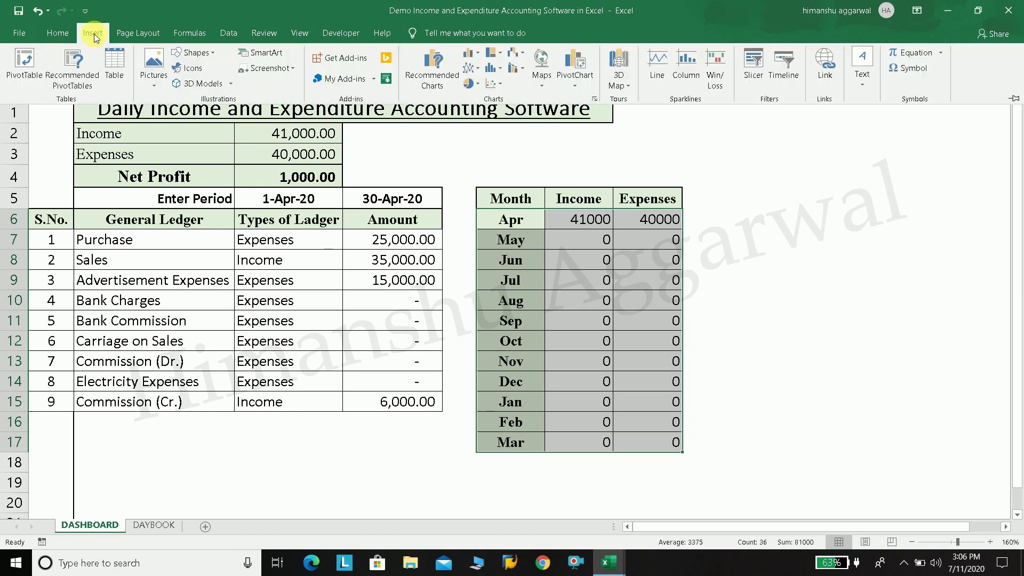
click(469, 53)
key(alt+F1)
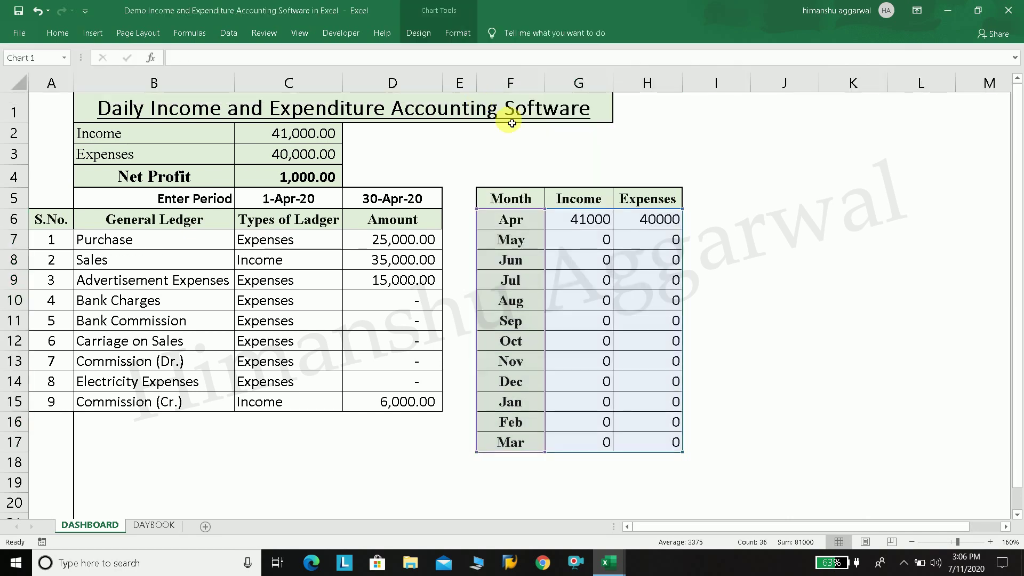
Shrink the chart and place it to the right of the monthly table.
mouse_move(649, 169)
mouse_down()
mouse_move(879, 203)
mouse_move(777, 171)
mouse_up()
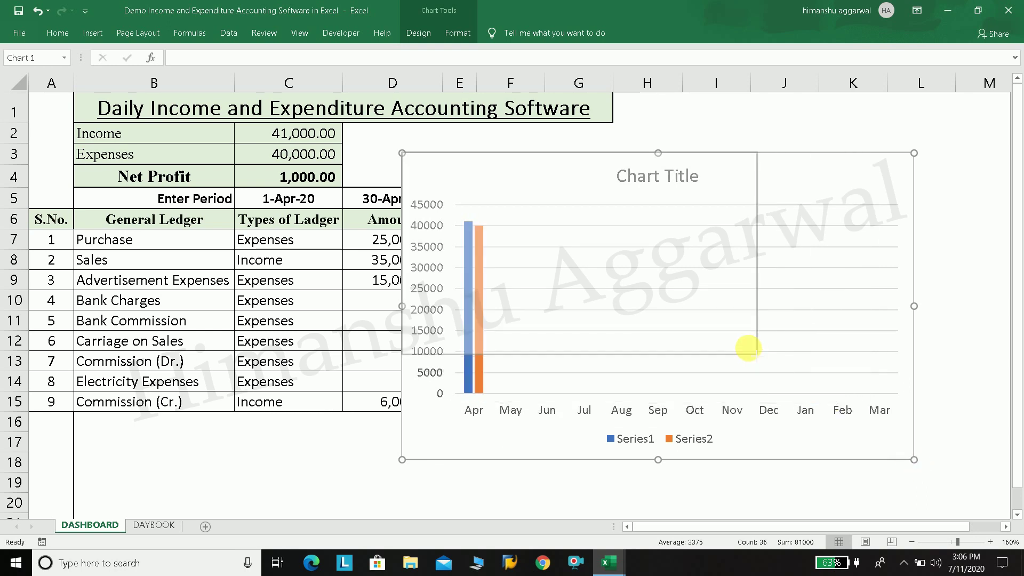
drag(905, 452, 766, 400)
mouse_move(640, 167)
mouse_down()
mouse_move(950, 236)
mouse_move(921, 219)
mouse_up()
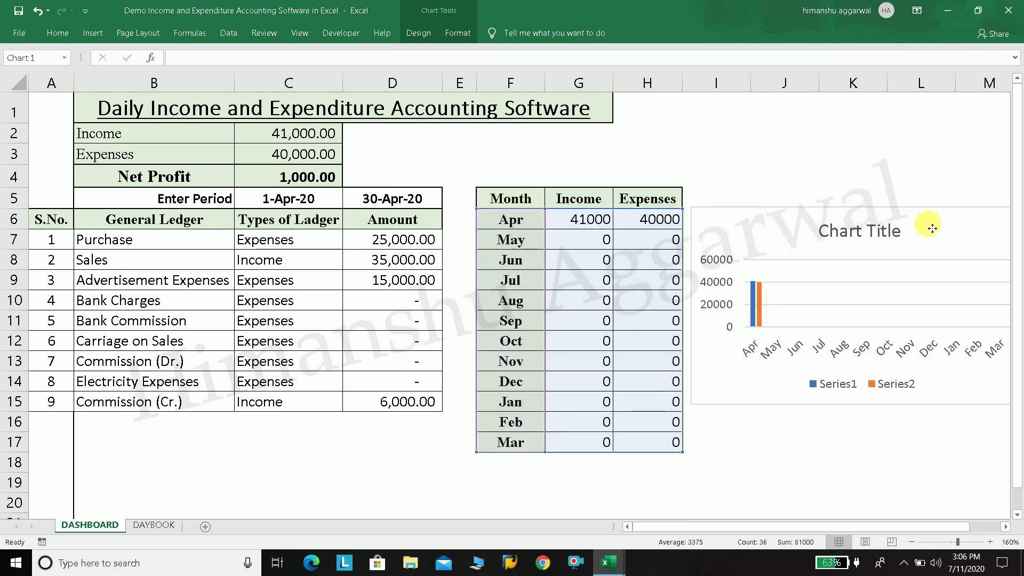
Apply the dark chart Style 12 to the Income/Expenses column chart.
click(422, 35)
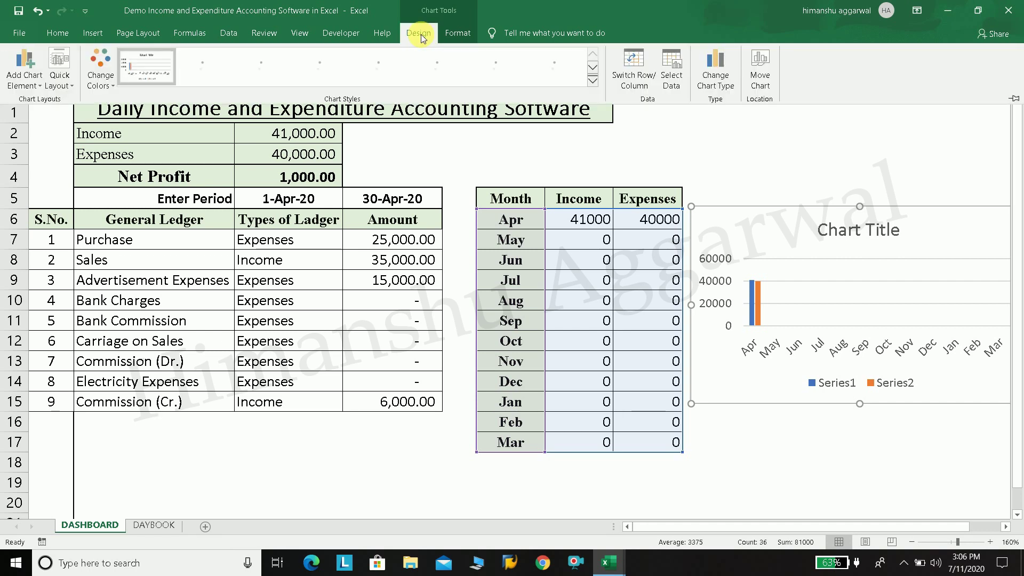
click(591, 83)
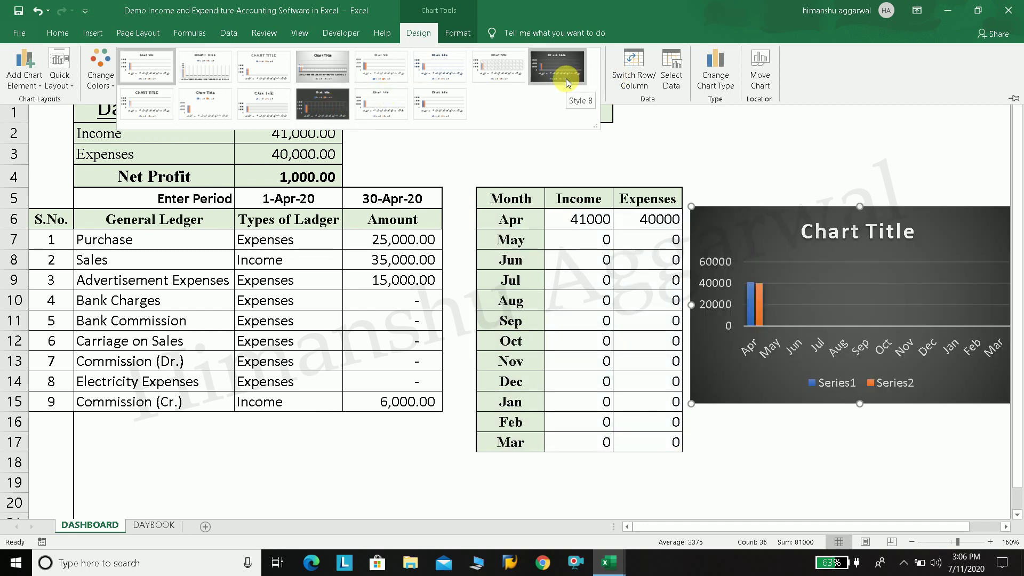
click(321, 101)
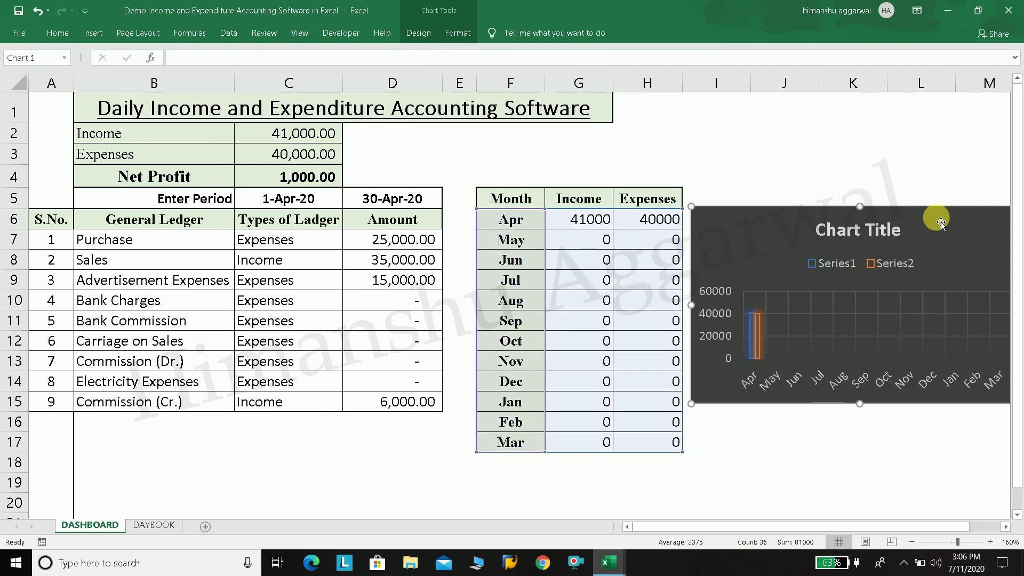
click(854, 232)
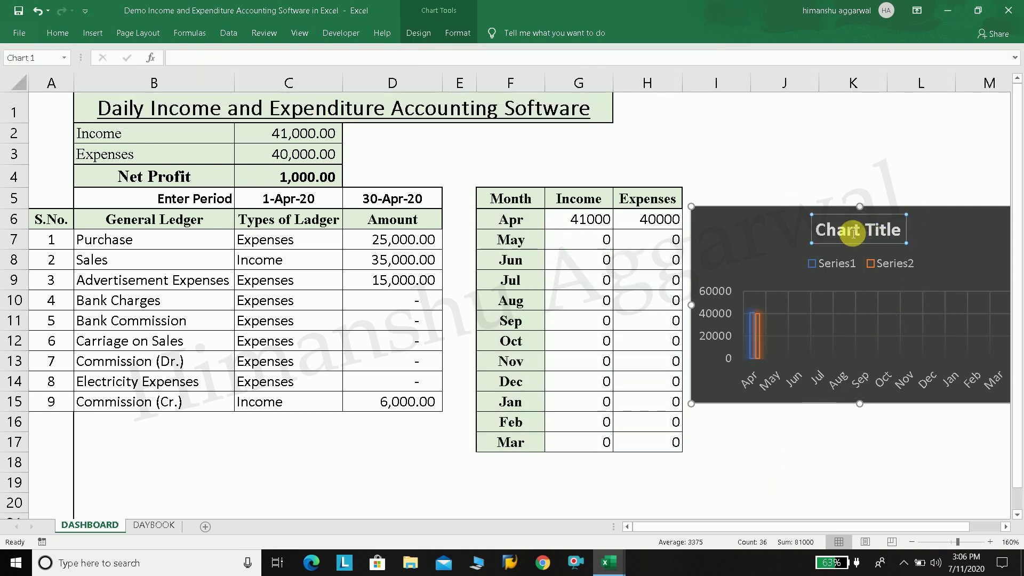
click(784, 480)
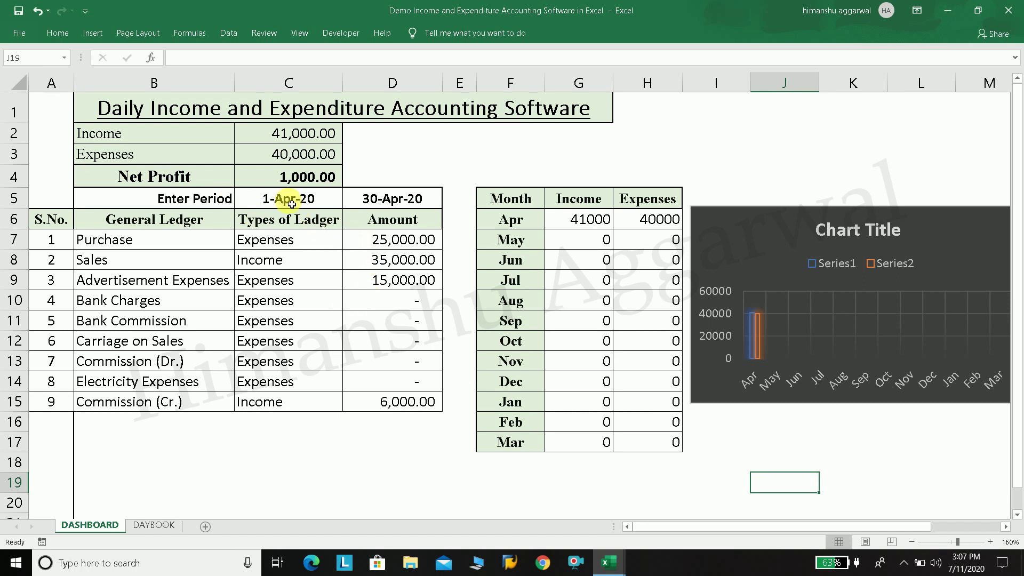
click(153, 525)
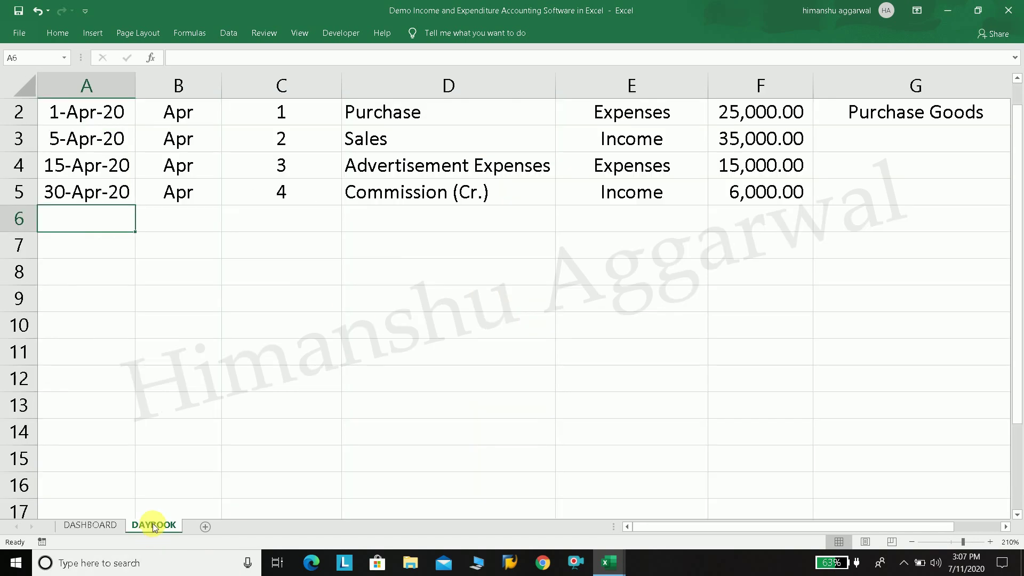
scroll(297, 333, up, 1)
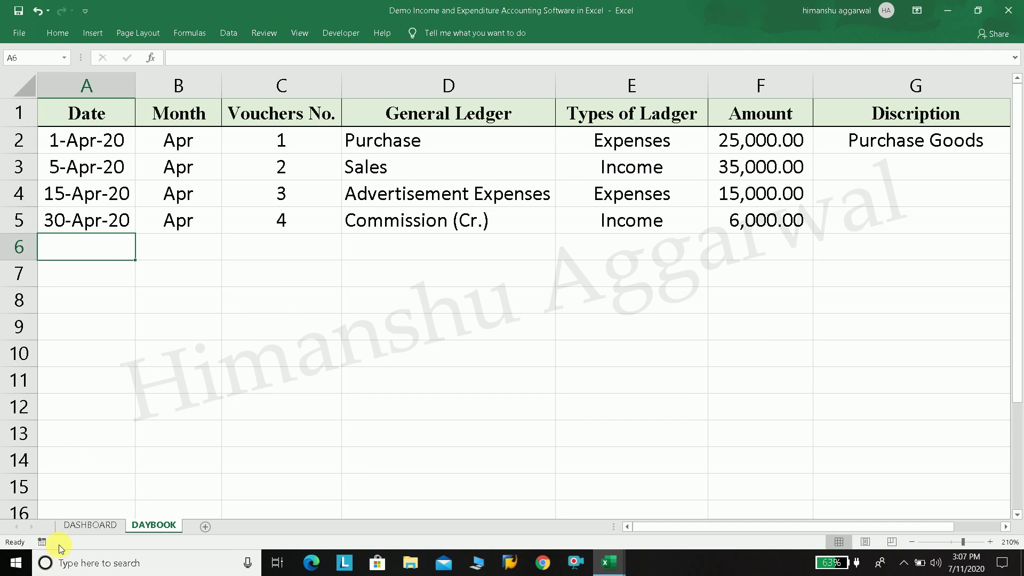
click(74, 525)
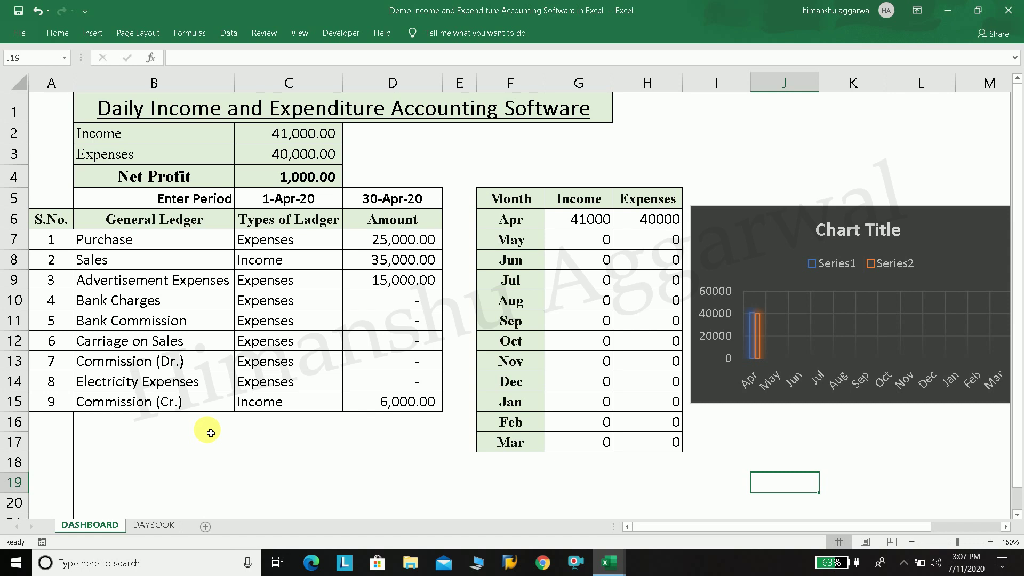
click(154, 525)
click(90, 525)
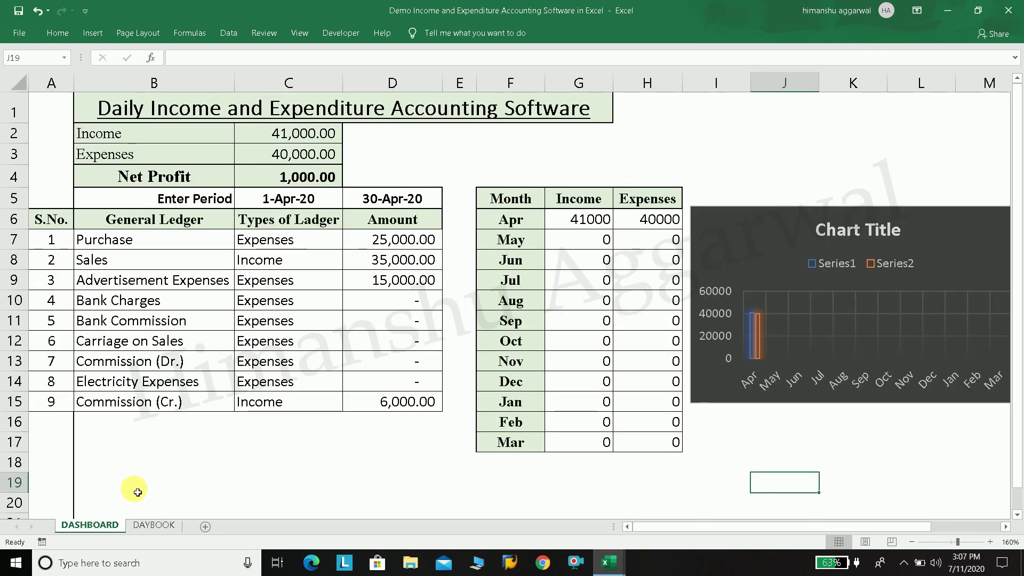